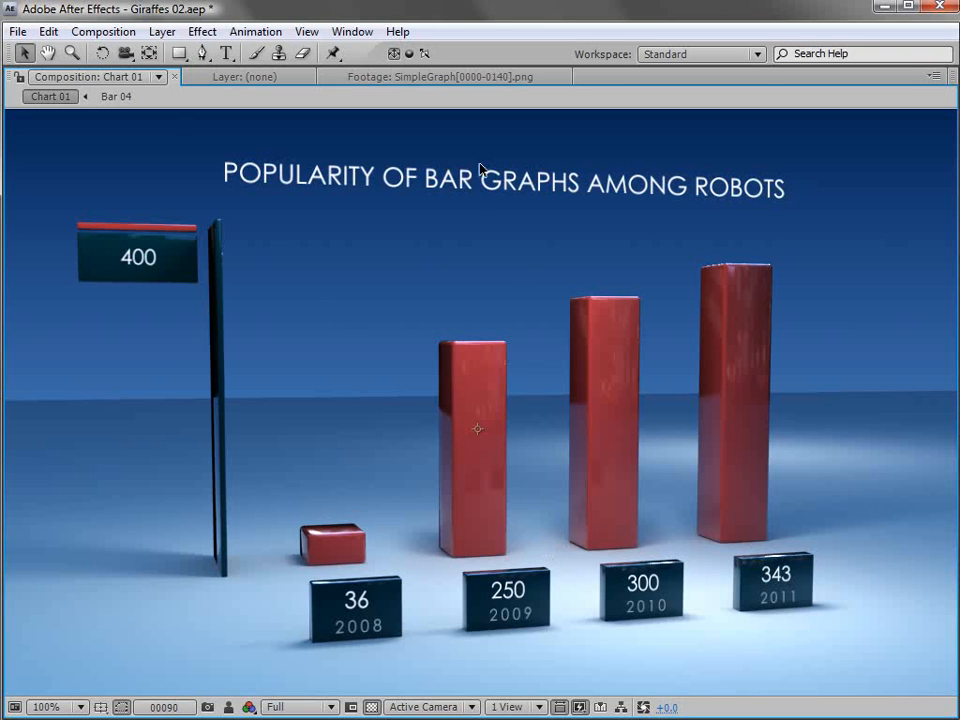
# Open the SimpleGraph[0000-0140].png footage on its own and scrub its rendered bar animation to frame 105.
pyautogui.press(',')
pyautogui.press('`')
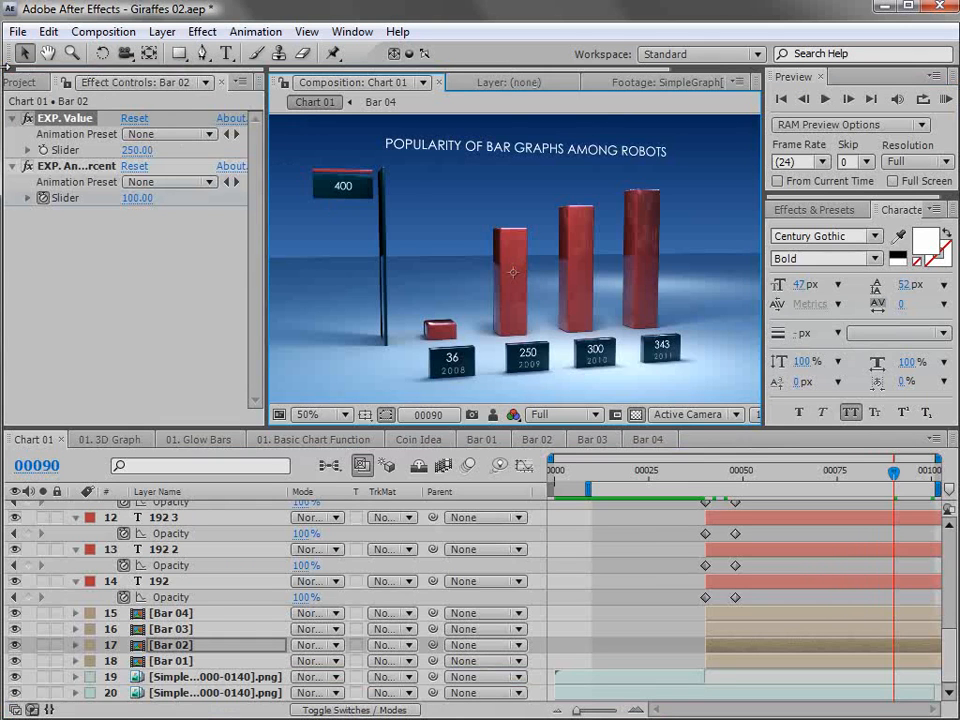
pyautogui.click(22, 82)
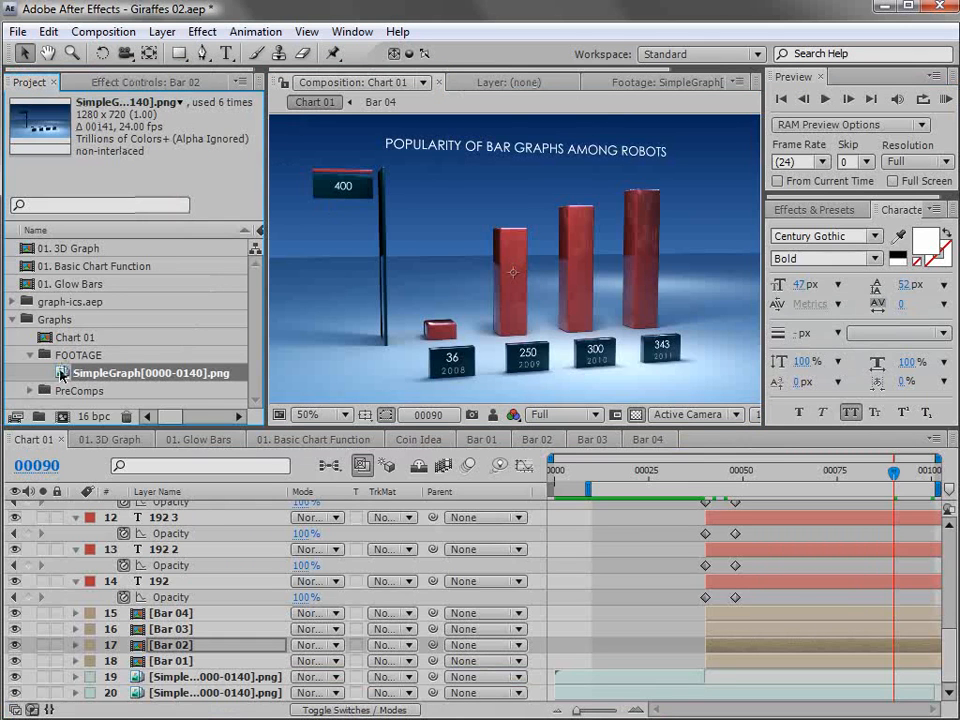
pyautogui.doubleClick(60, 373)
pyautogui.moveTo(733, 376)
pyautogui.mouseDown()
pyautogui.moveTo(561, 378)
pyautogui.moveTo(511, 396)
pyautogui.moveTo(534, 378)
pyautogui.moveTo(733, 378)
pyautogui.mouseUp()
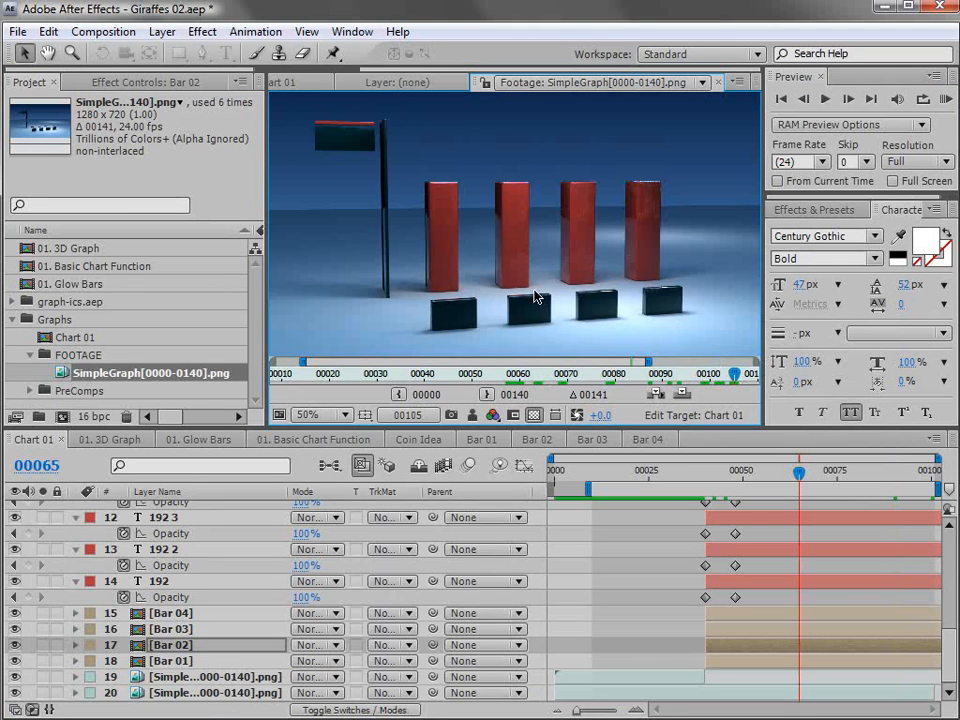
pyautogui.scroll(2, 290, 82)
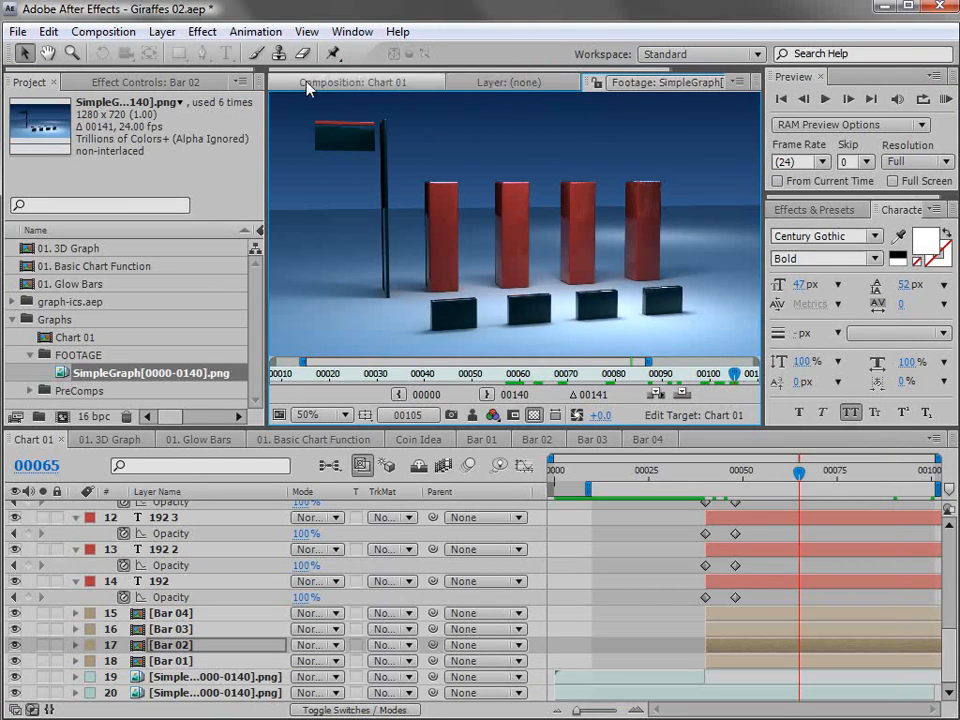
# In the Chart 01 composition at frame 83, set the Bar 03 layer's EXP. Value slider to 200.
pyautogui.click(330, 82)
pyautogui.moveTo(648, 481); pyautogui.dragTo(868, 487)
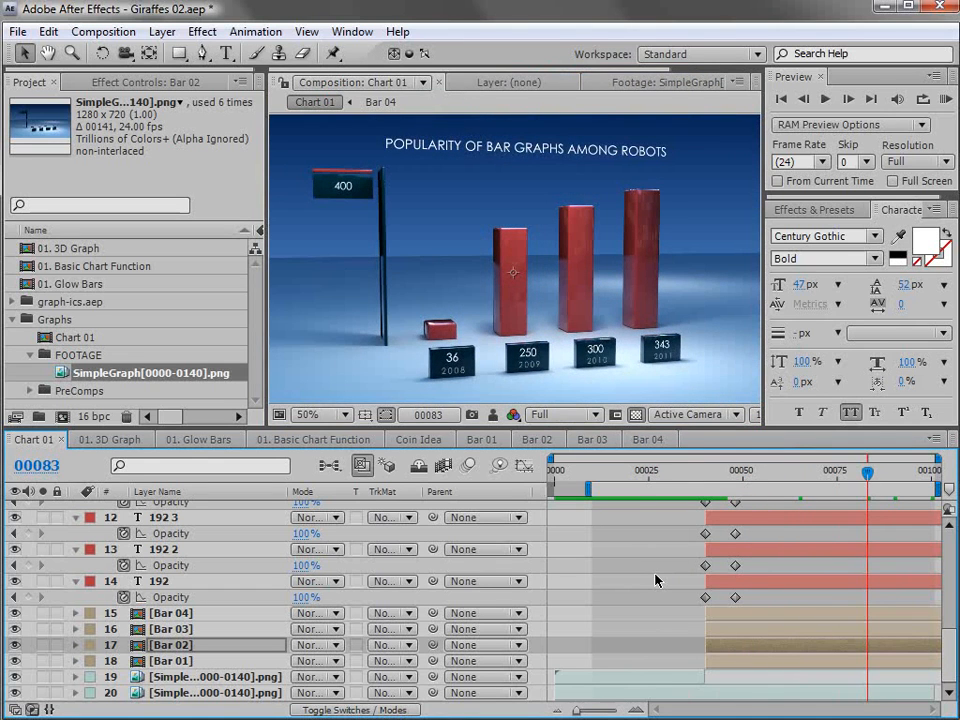
pyautogui.click(182, 629)
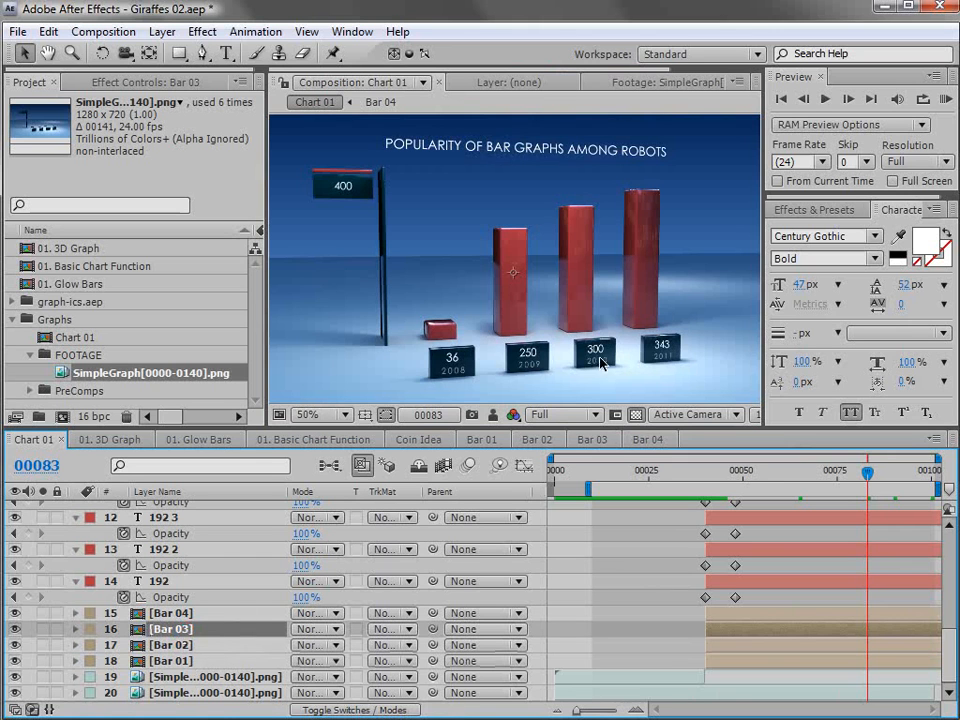
pyautogui.press('.')
pyautogui.press('`')
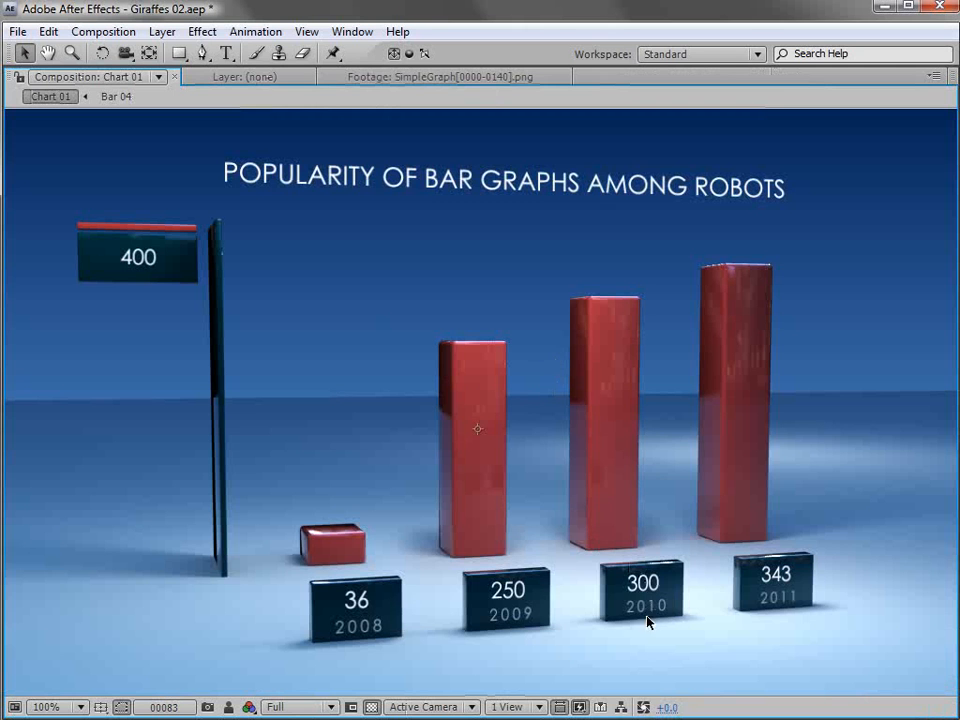
pyautogui.press('`')
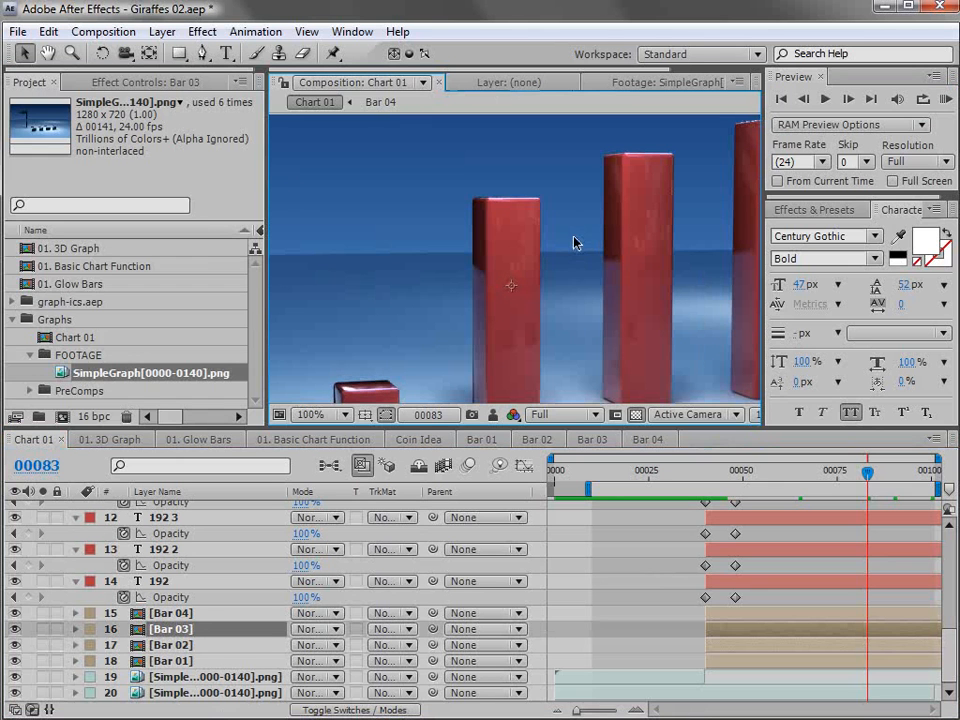
pyautogui.click(120, 82)
pyautogui.press(',')
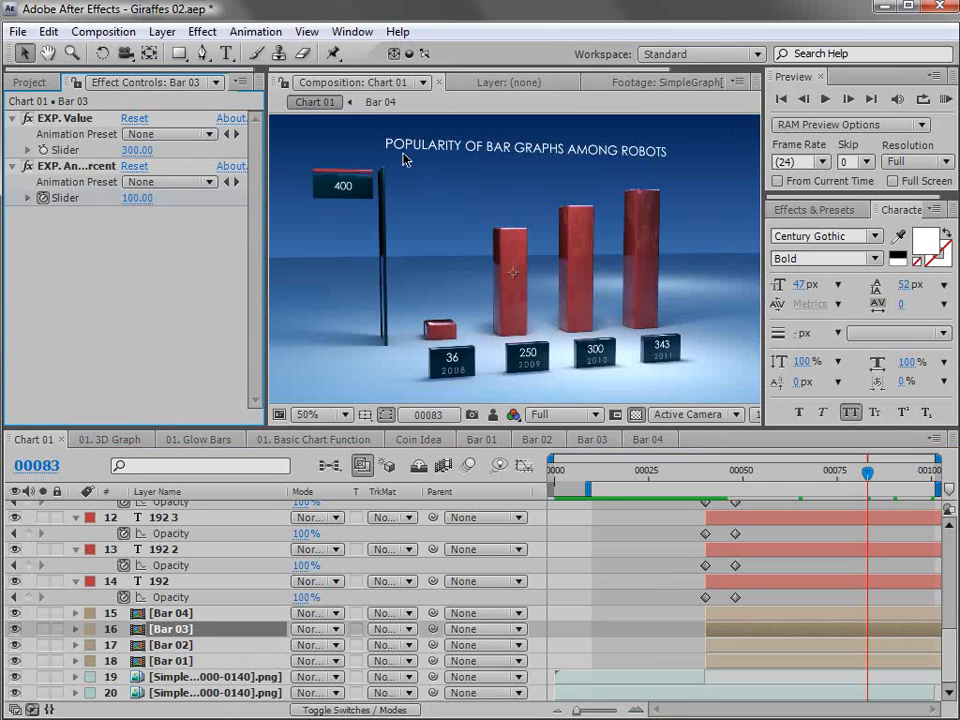
pyautogui.click(137, 150)
pyautogui.write('200')
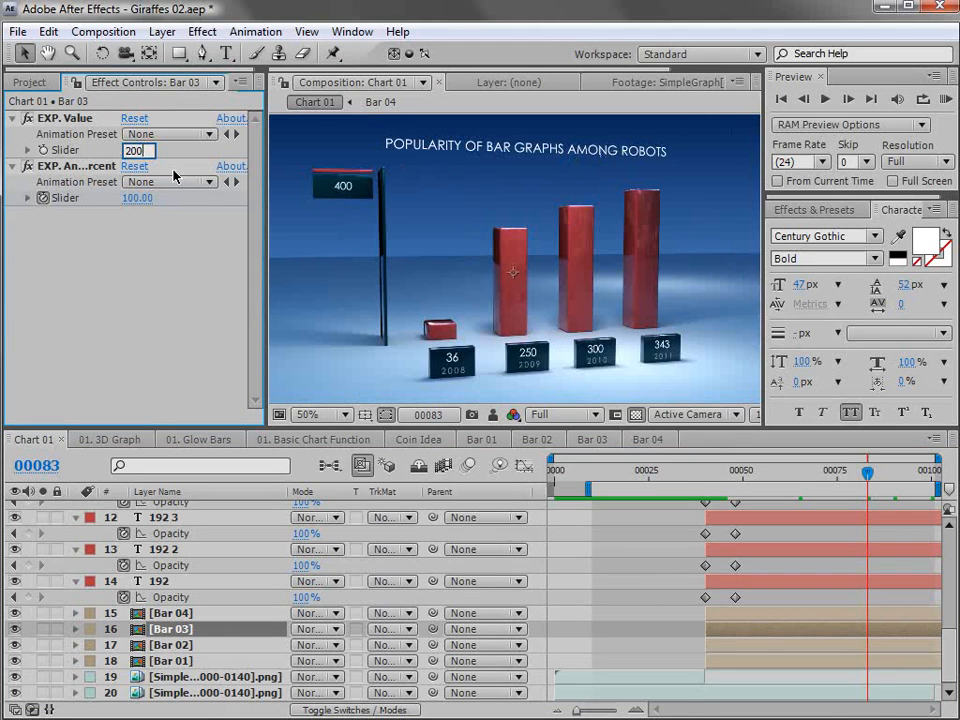
pyautogui.press('Return')
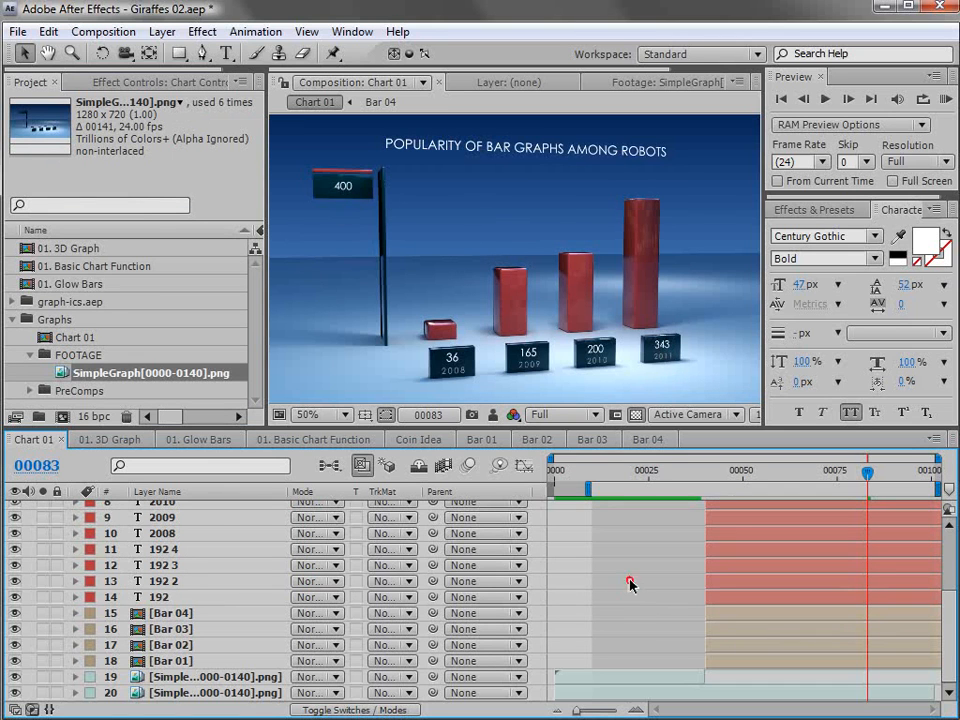
# Set the ChartMax slider on the Chart Controls layer to 1000.
pyautogui.scroll(3, 630, 580)
pyautogui.click(221, 555)
pyautogui.click(250, 540)
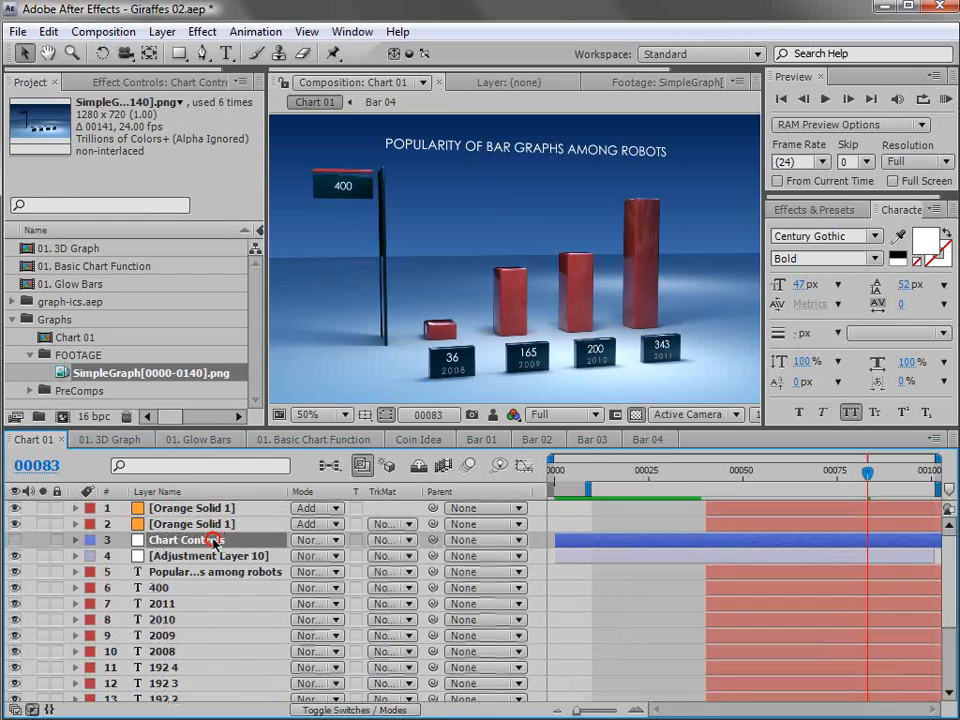
pyautogui.click(155, 82)
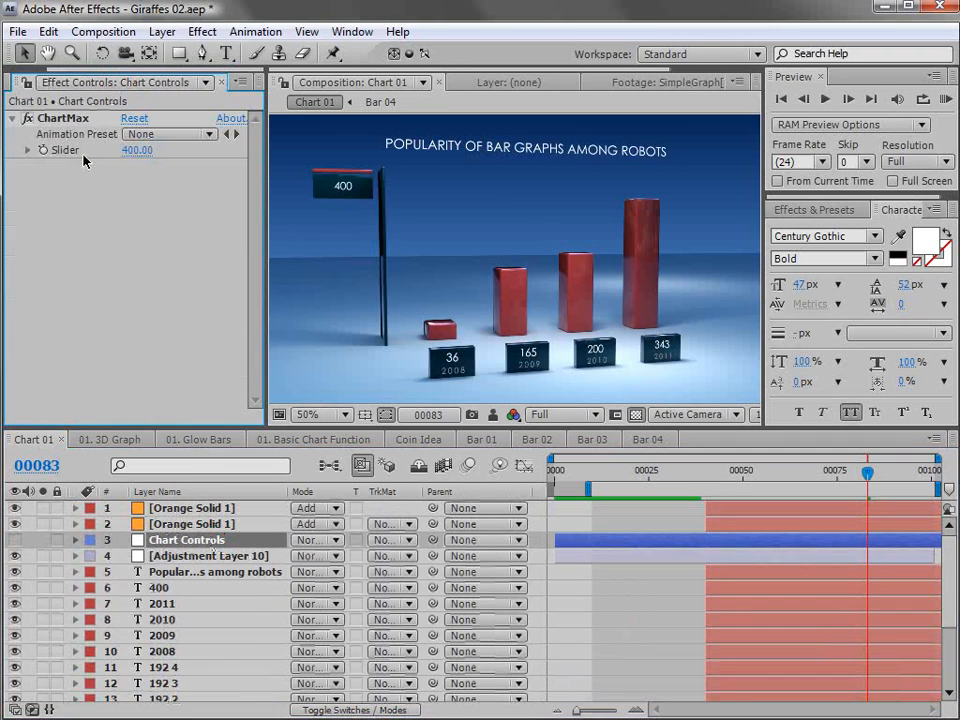
pyautogui.click(137, 151)
pyautogui.write('1')
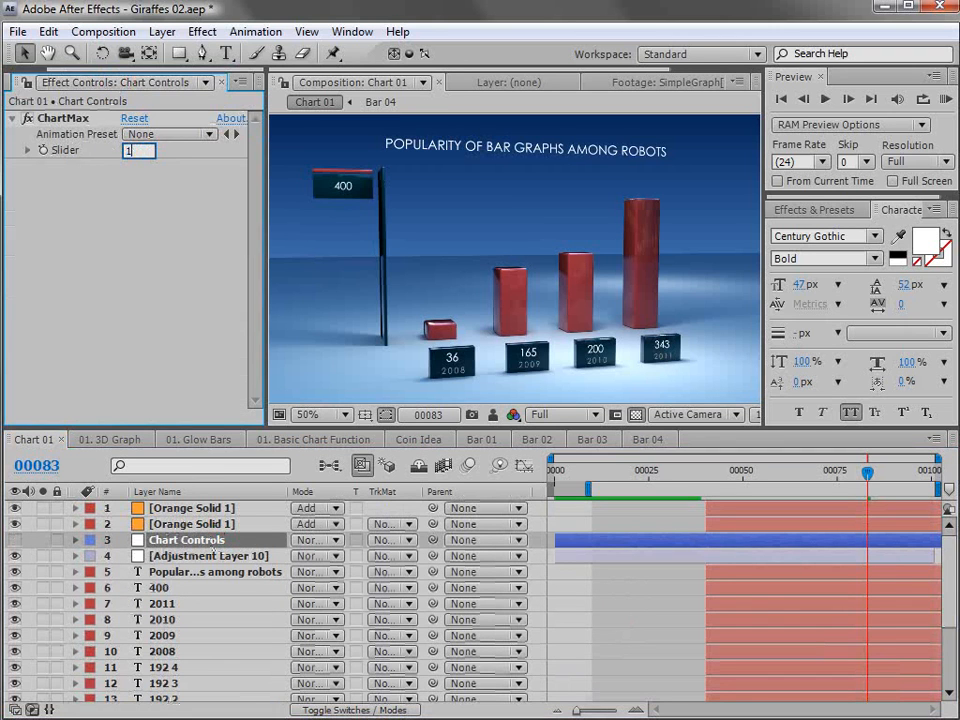
pyautogui.write('000')
pyautogui.press('Return')
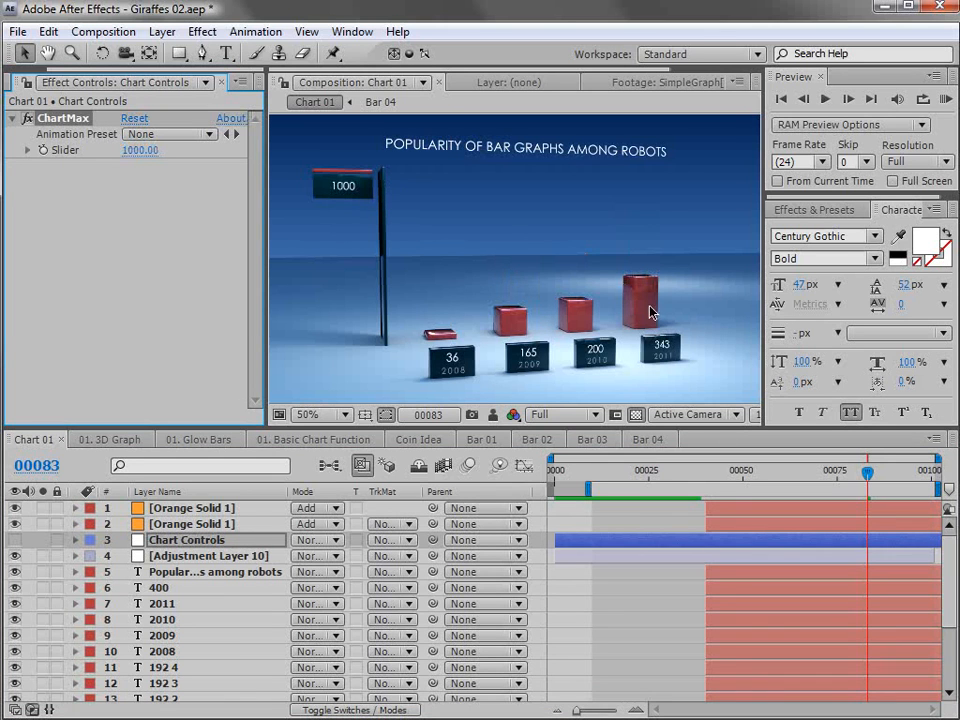
# Set the Bar 04 layer's EXP. Value slider to 800.
pyautogui.scroll(-3, 943, 579)
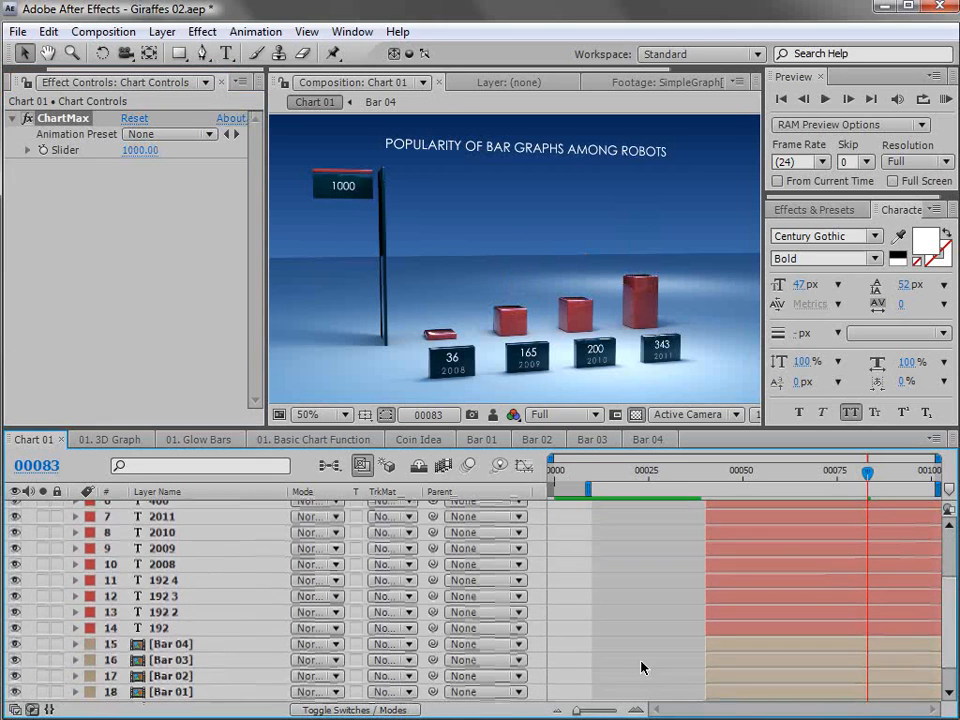
pyautogui.click(197, 651)
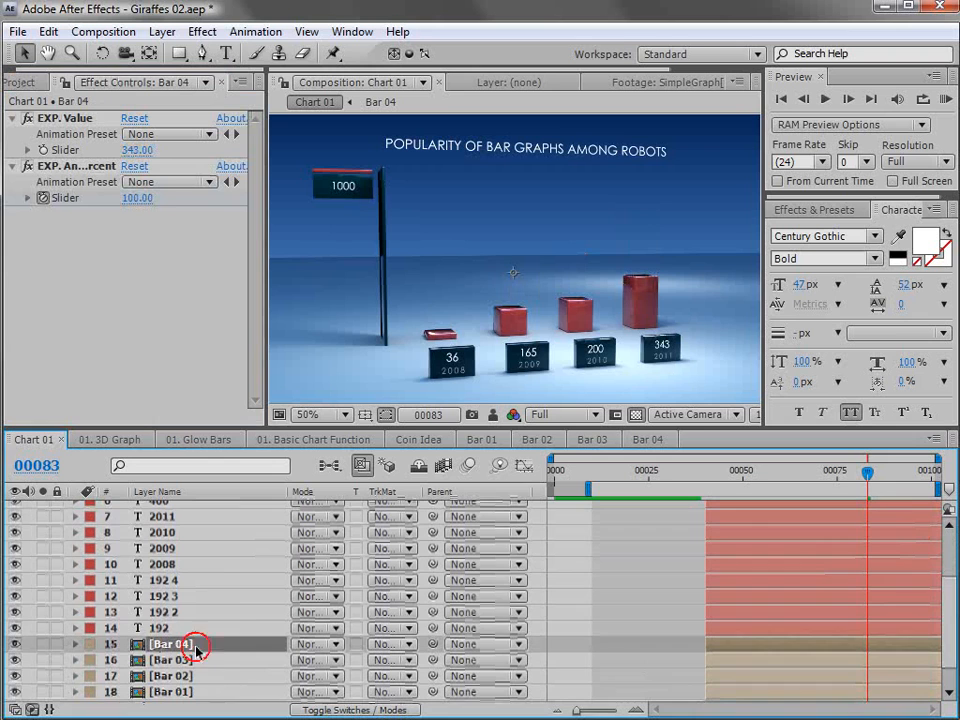
pyautogui.click(140, 150)
pyautogui.write('800')
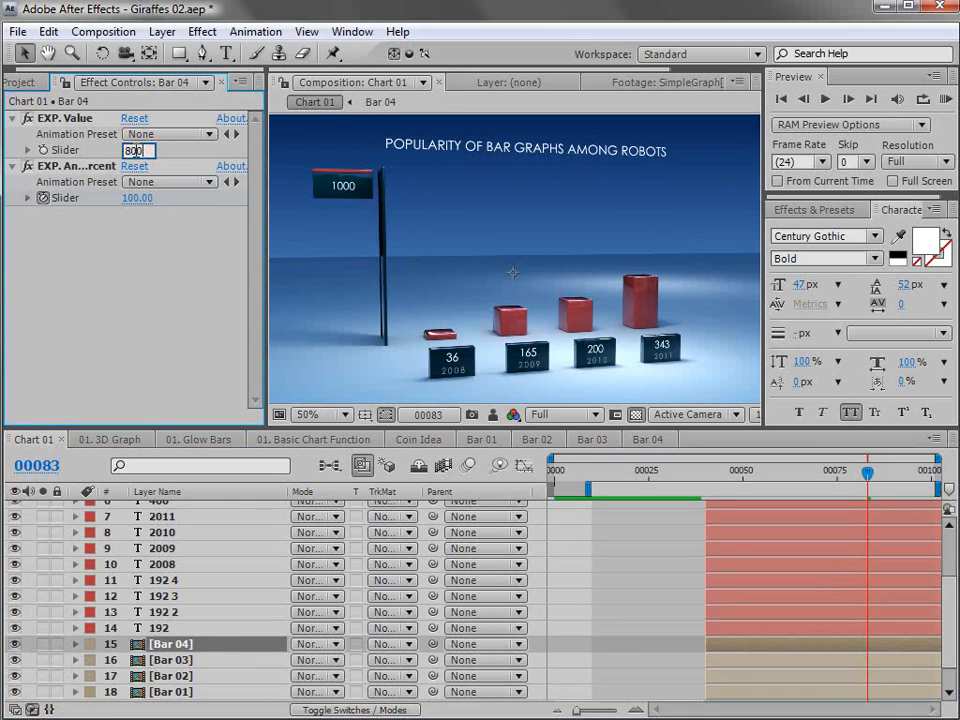
pyautogui.press('Return')
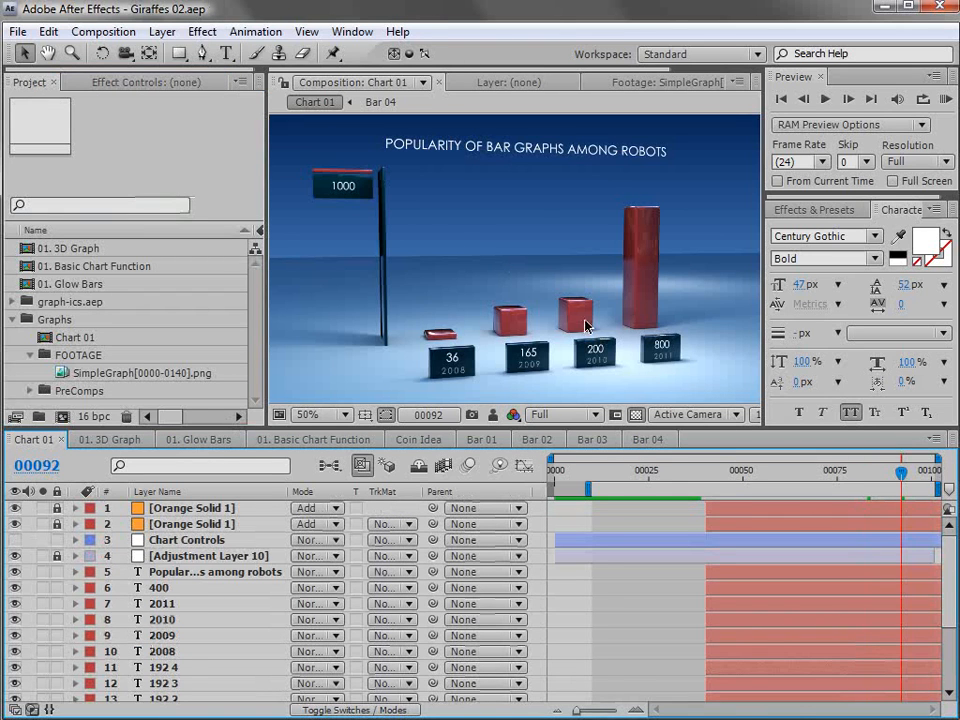
# Examine the bar chart in the 01. Glow Bars composition, enlarging the view to inspect it.
pyautogui.click(198, 439)
pyautogui.scroll(2, 515, 283)
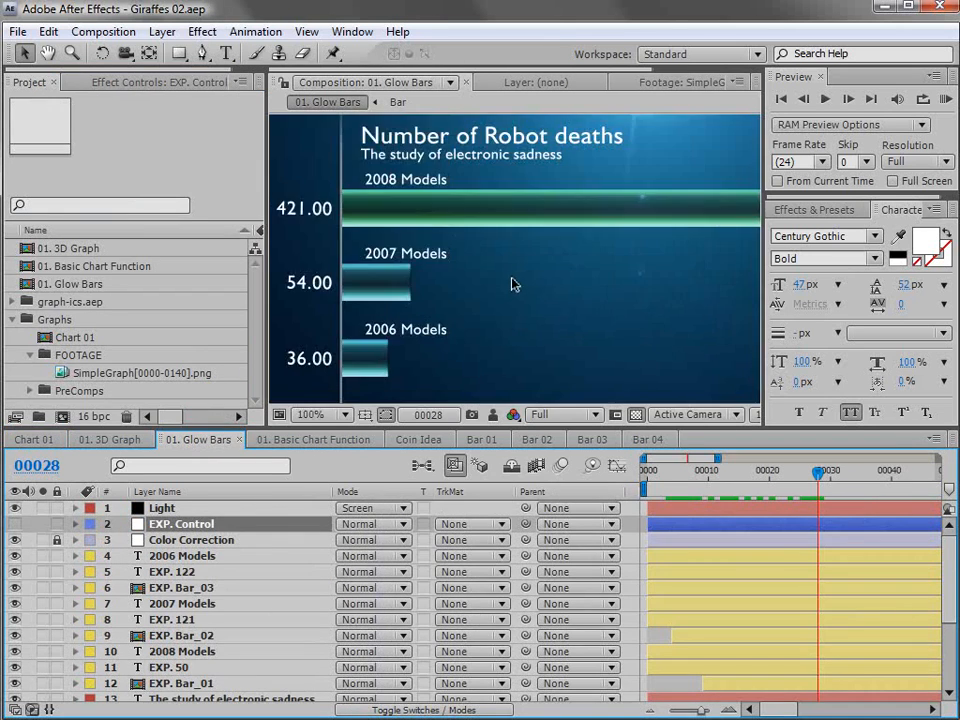
pyautogui.press('`')
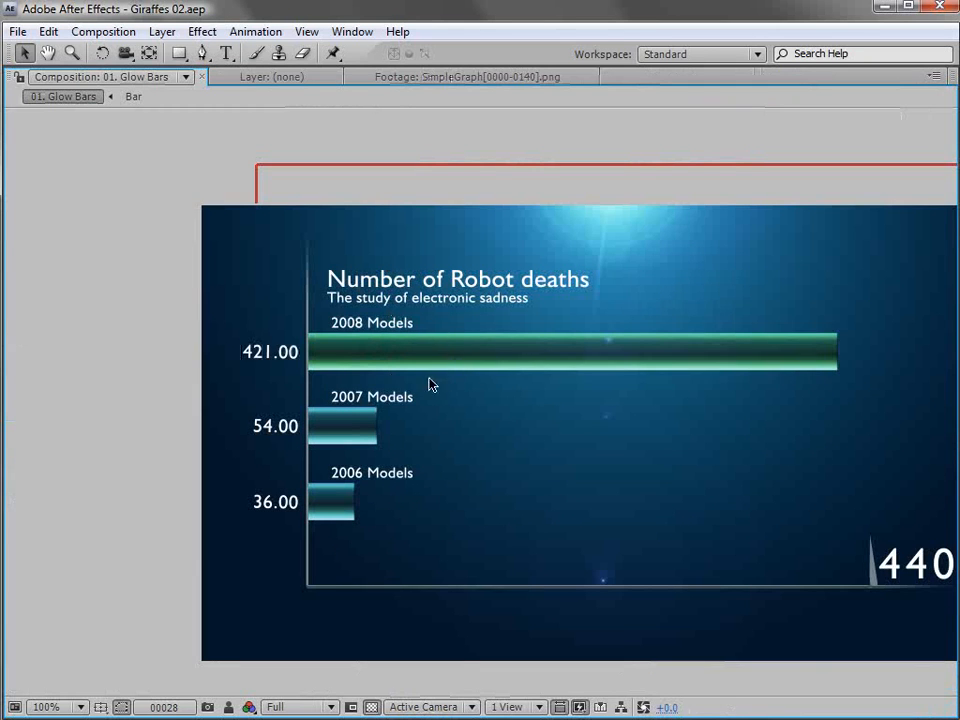
pyautogui.press('`')
pyautogui.scroll(-2, 405, 350)
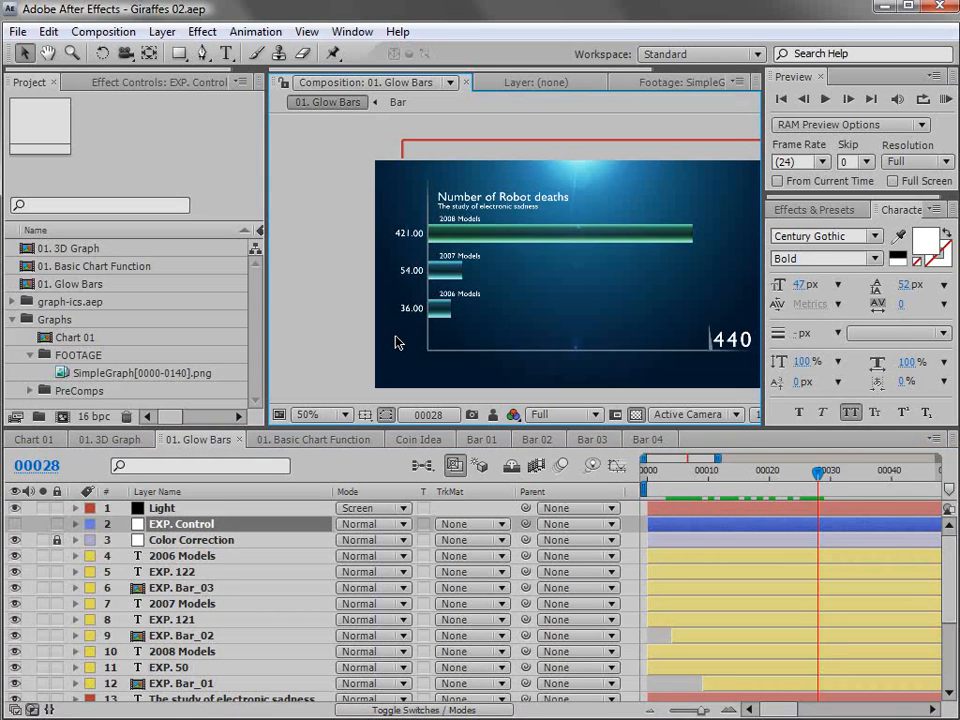
# Revisit the Chart 01 composition and scrub through the coin stacks in the Coin Idea composition.
pyautogui.click(68, 374)
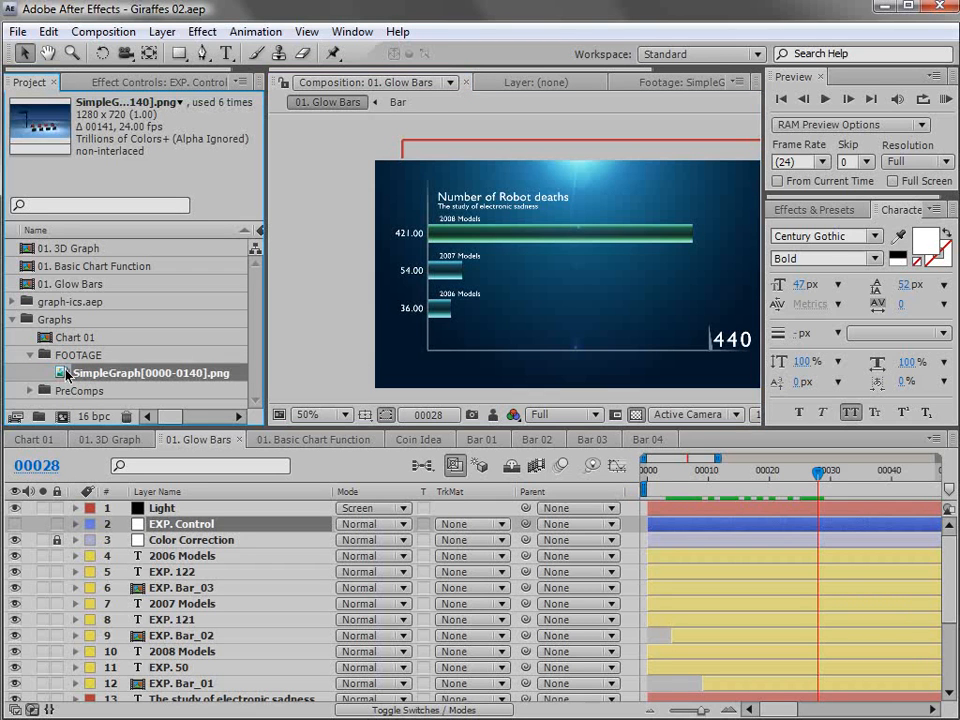
pyautogui.click(30, 441)
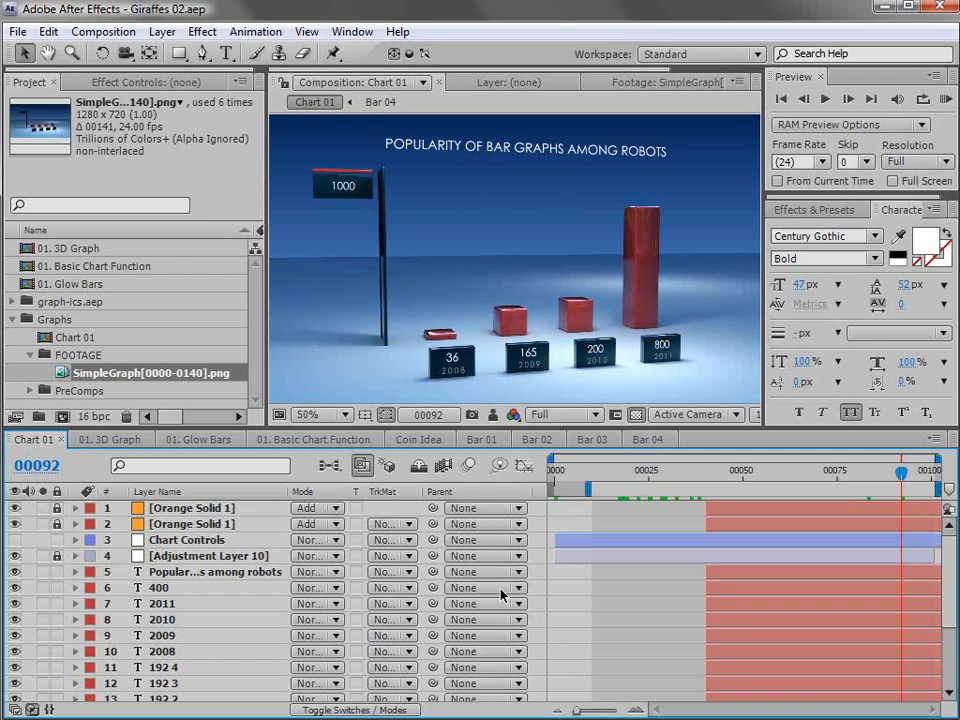
pyautogui.click(418, 439)
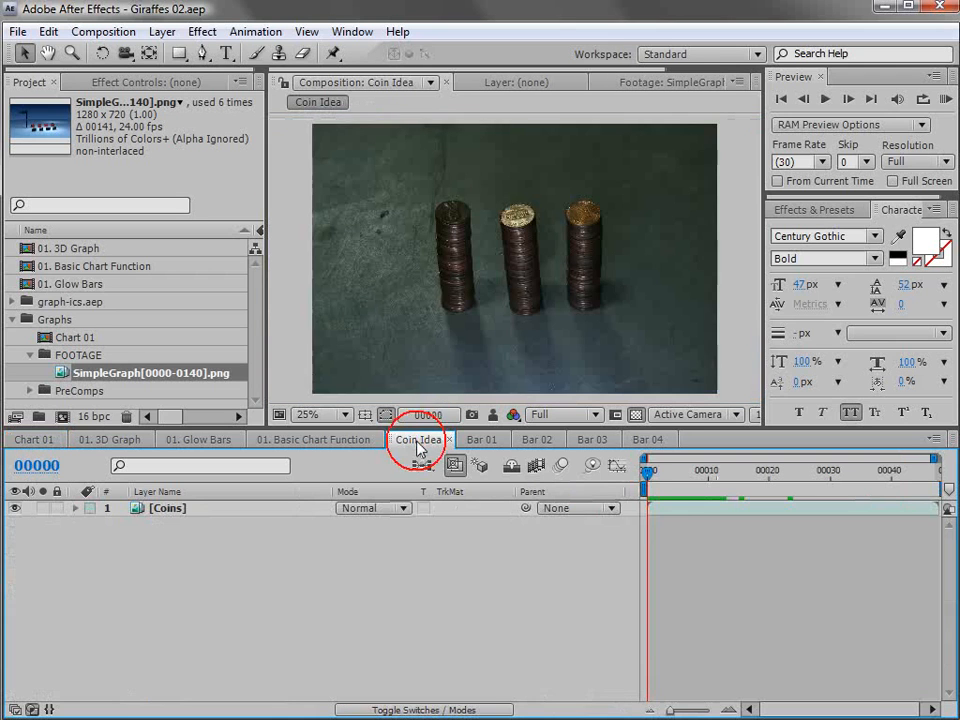
pyautogui.moveTo(648, 470)
pyautogui.mouseDown()
pyautogui.moveTo(720, 476)
pyautogui.moveTo(645, 484)
pyautogui.mouseUp()
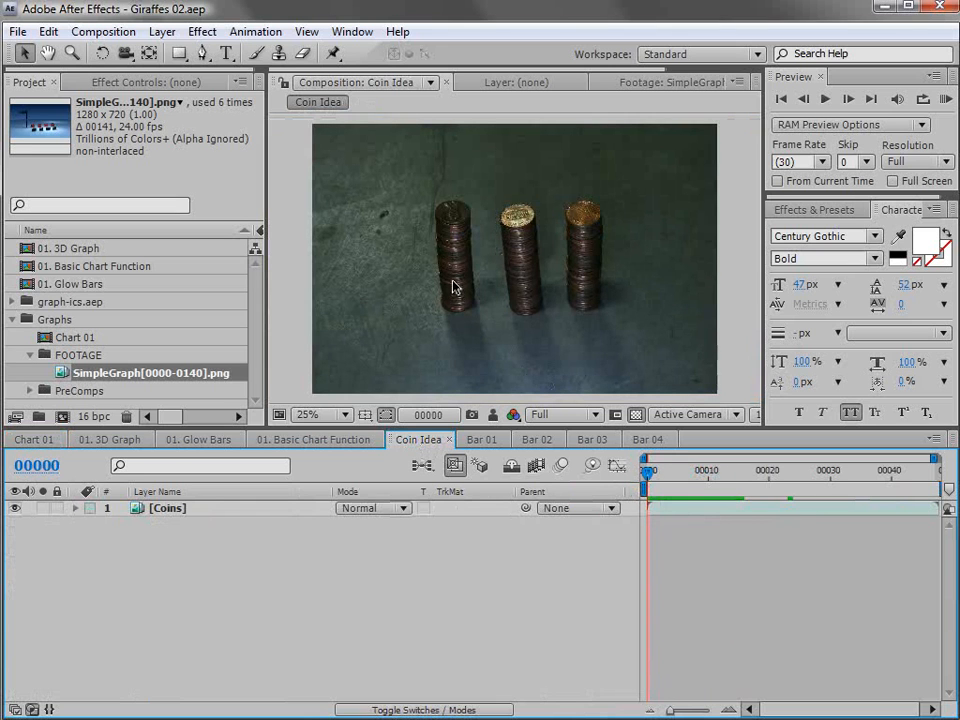
pyautogui.moveTo(652, 476); pyautogui.dragTo(619, 485)
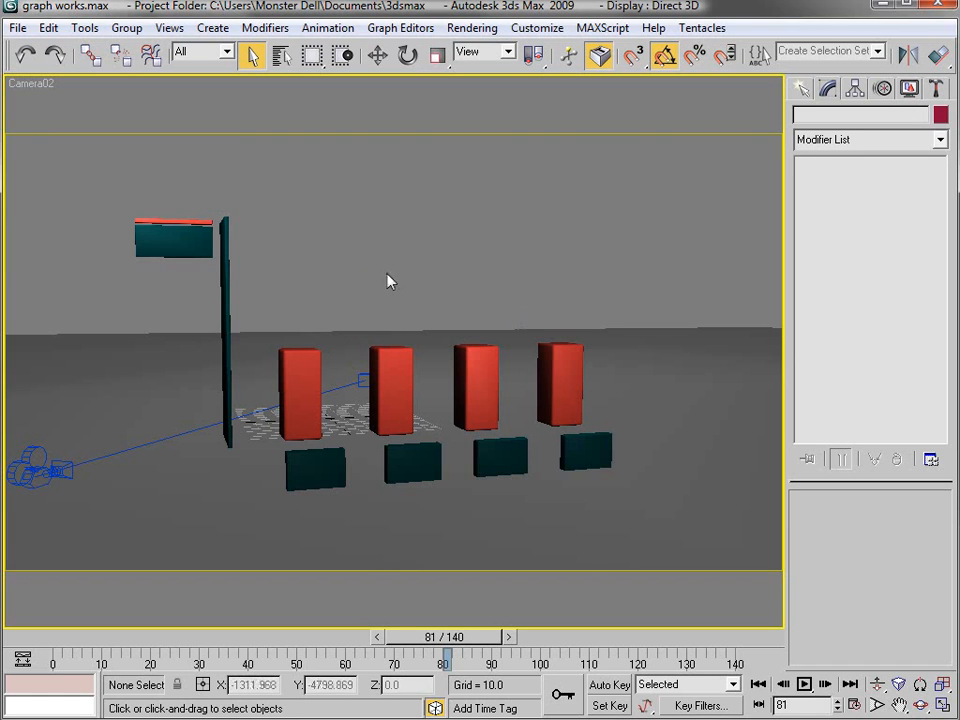
# Switch to the graph works.max scene in 3ds Max and scrub through its growing bar animation.
pyautogui.moveTo(444, 637); pyautogui.dragTo(467, 622)
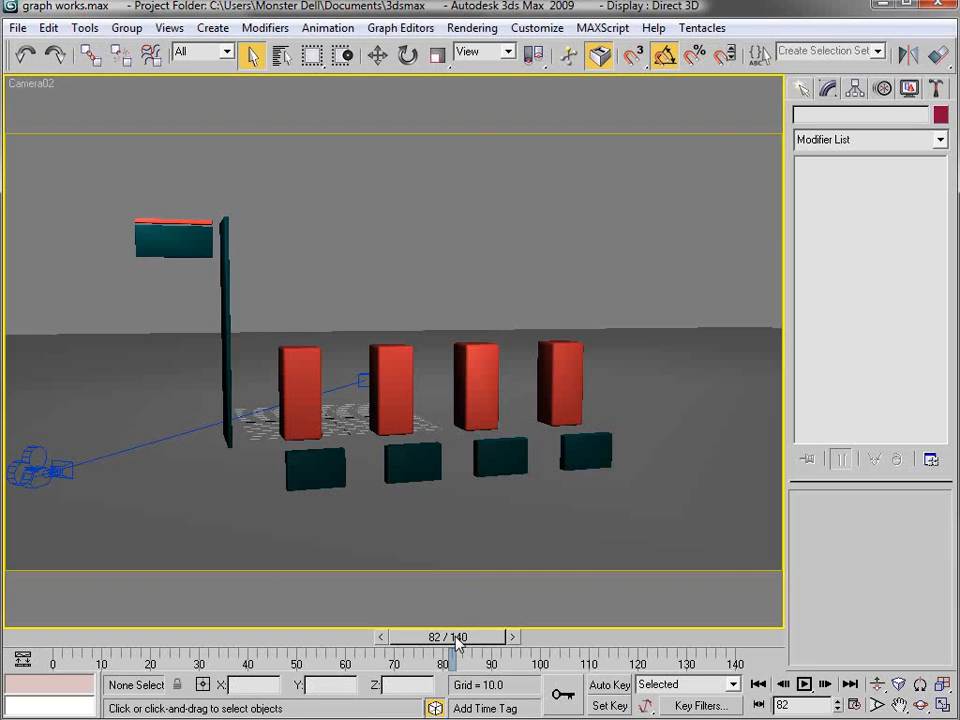
pyautogui.moveTo(457, 643); pyautogui.dragTo(632, 632)
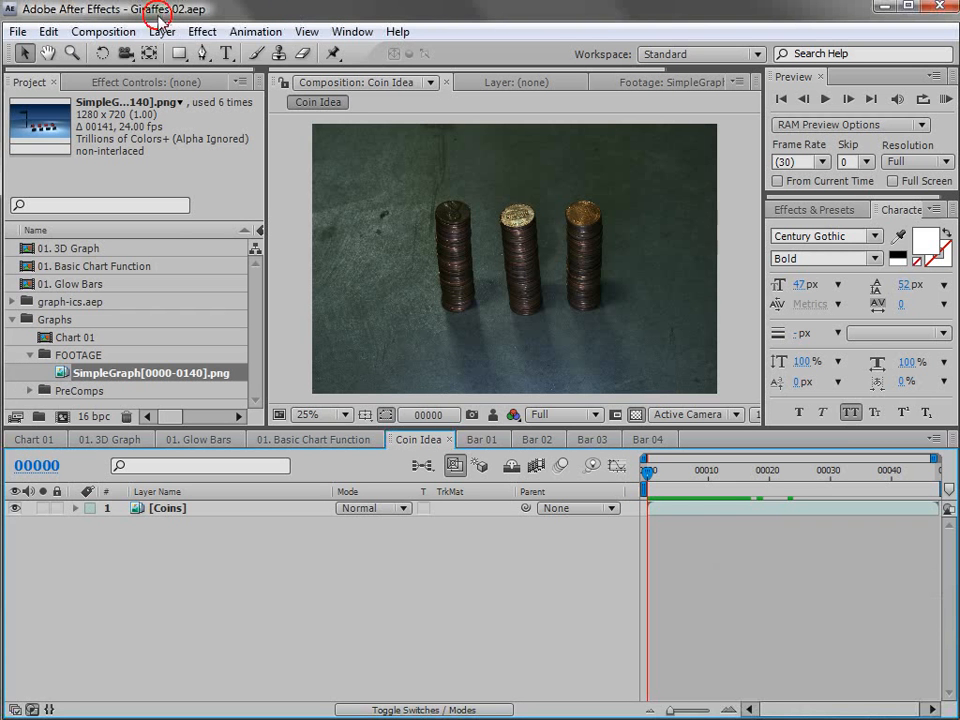
# Switch back to After Effects and create a 1280 x 720 composition at 24 fps with a duration of 100 frames.
pyautogui.hotkey('ctrl', 'n')
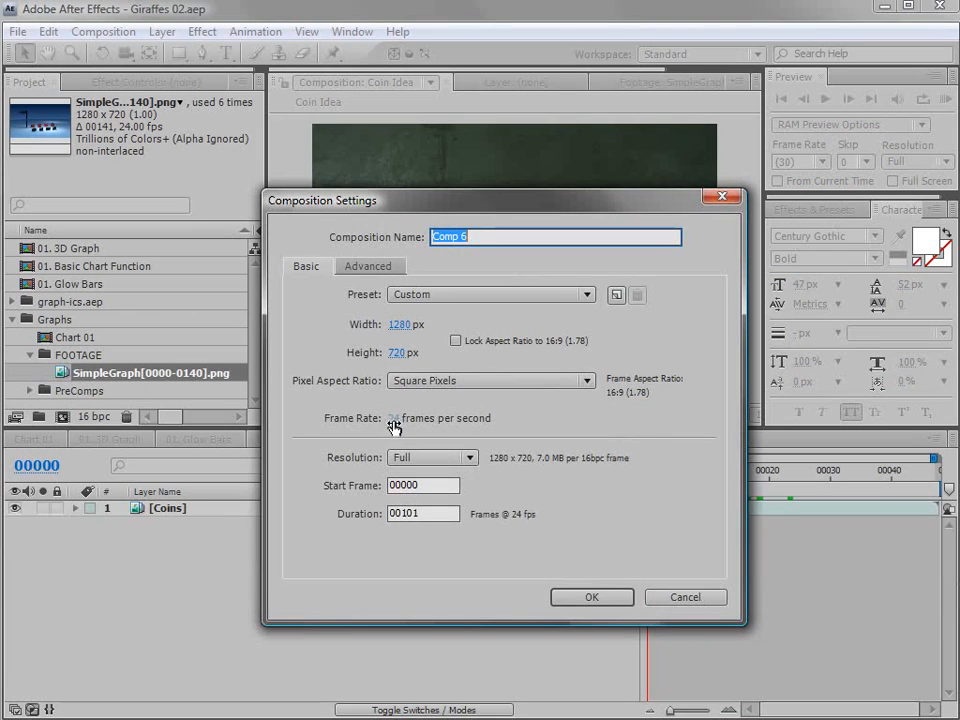
pyautogui.click(432, 512)
pyautogui.press('BackSpace')
pyautogui.write('0')
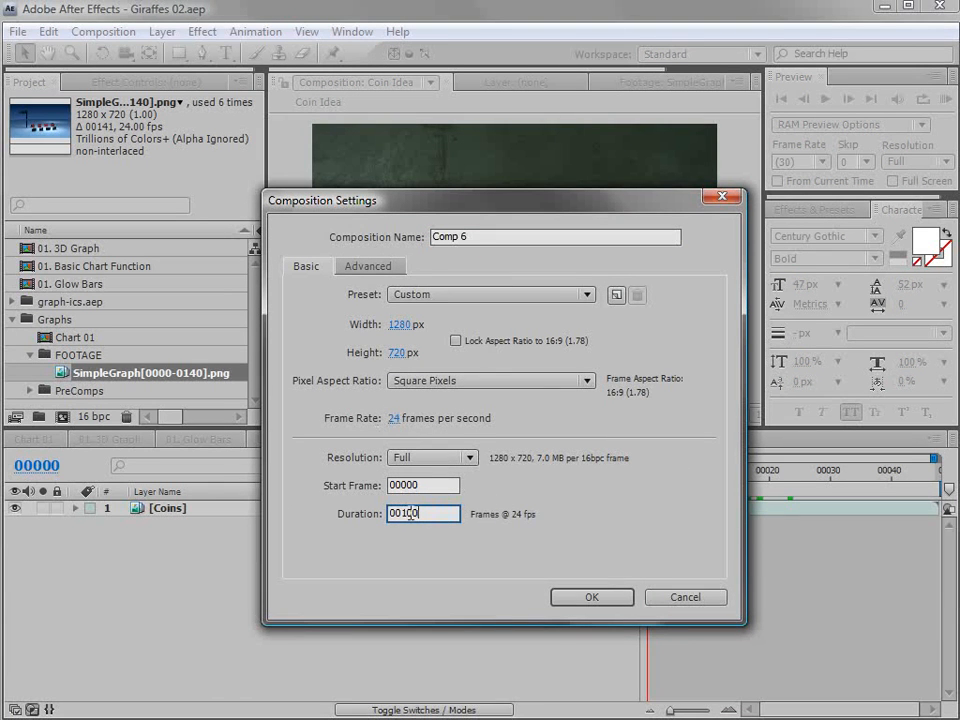
pyautogui.click(591, 600)
# Interpret the SimpleGraph[0000-0140].png sequence at 24 fps and add it to the new composition, previewing it at frame 6.
pyautogui.click(96, 390)
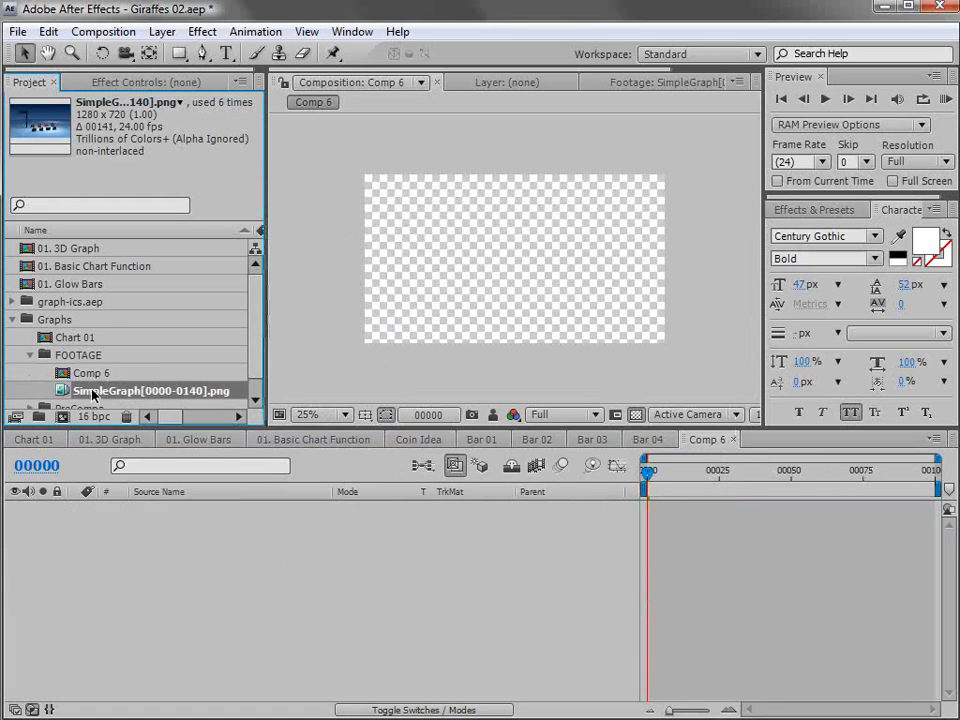
pyautogui.rightClick(100, 390)
pyautogui.moveTo(195, 464)
pyautogui.click(367, 466)
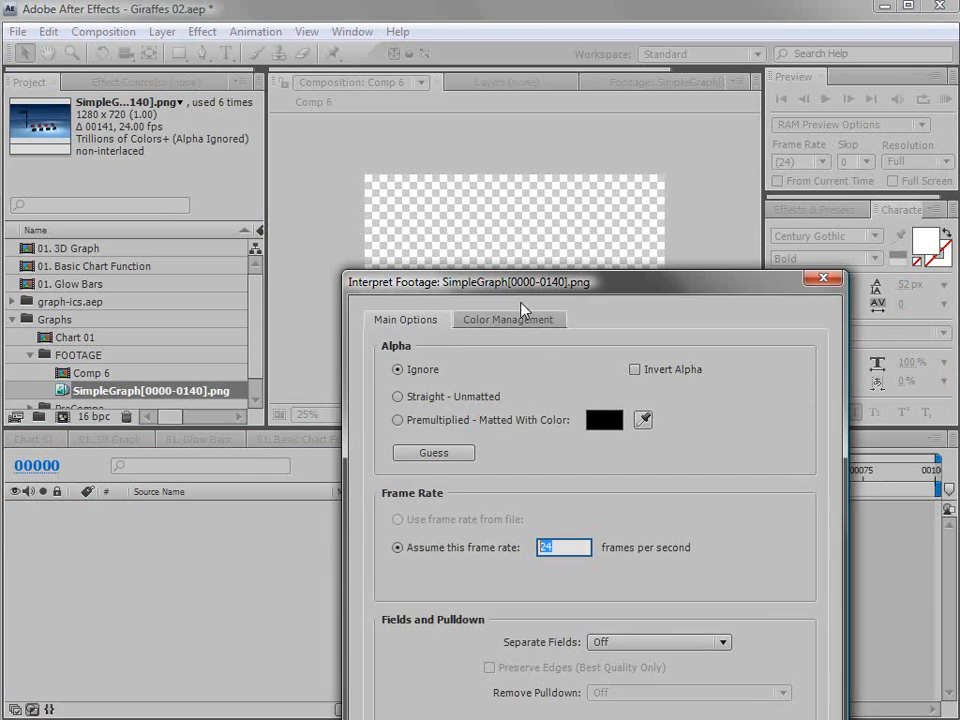
pyautogui.press('Return')
pyautogui.moveTo(133, 392); pyautogui.dragTo(519, 266)
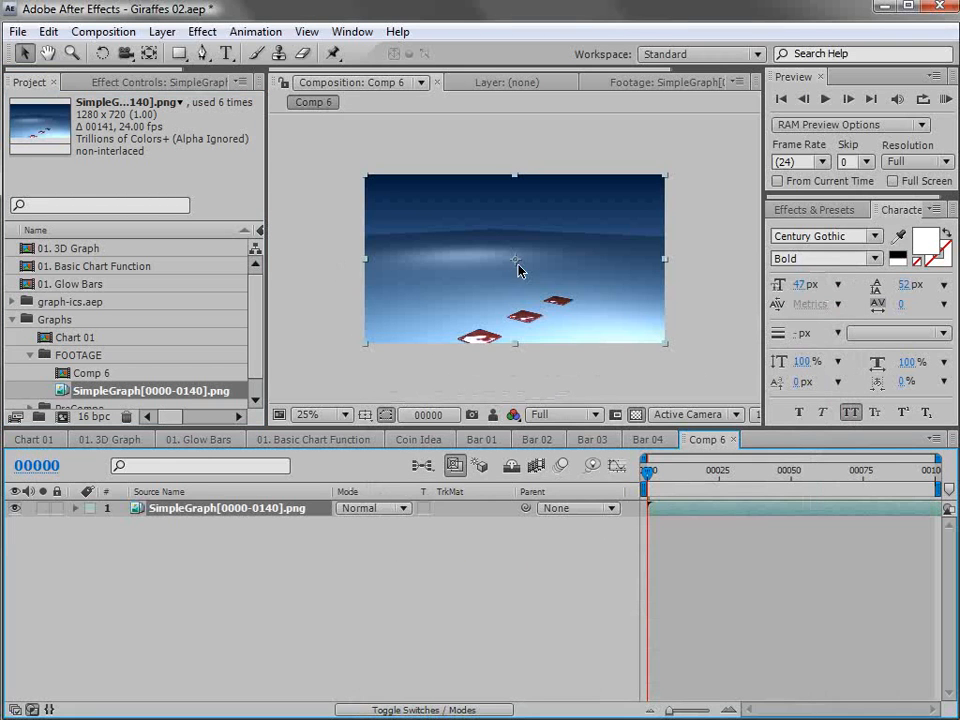
pyautogui.click(665, 478)
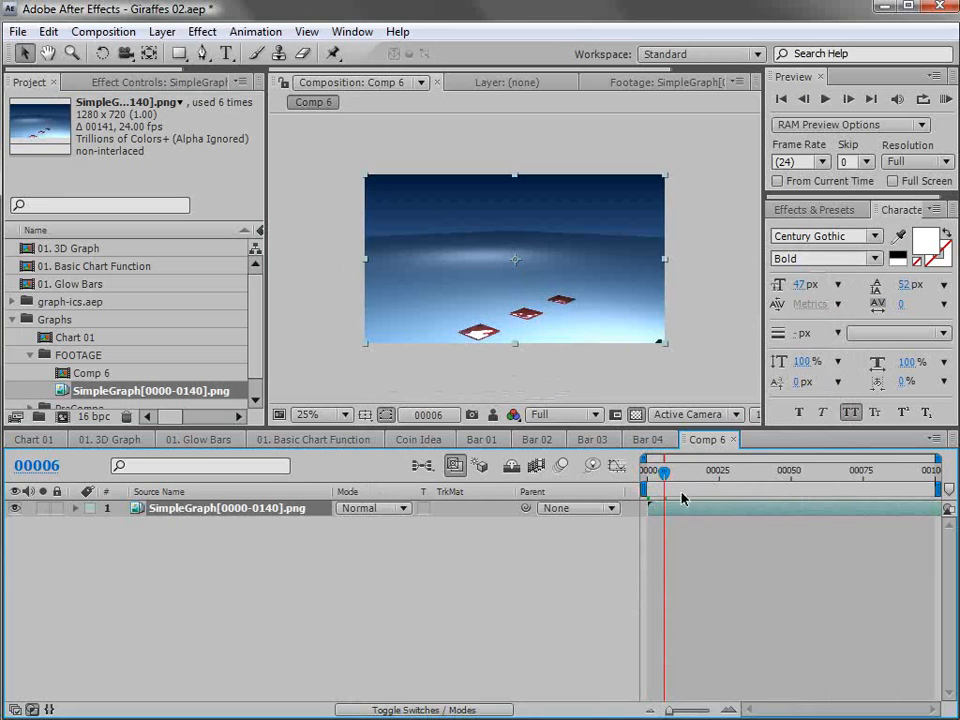
# Slide the SimpleGraph layer earlier so the bar growth starts at frame 0, and preview the animation at Half resolution.
pyautogui.press('space')
pyautogui.press('Home')
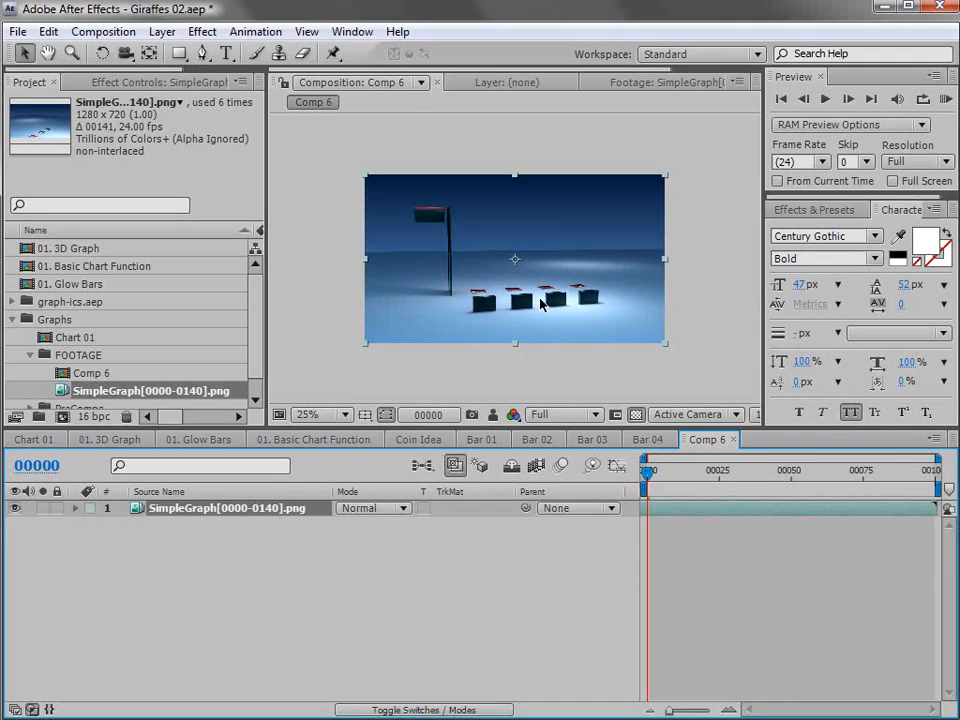
pyautogui.press('.')
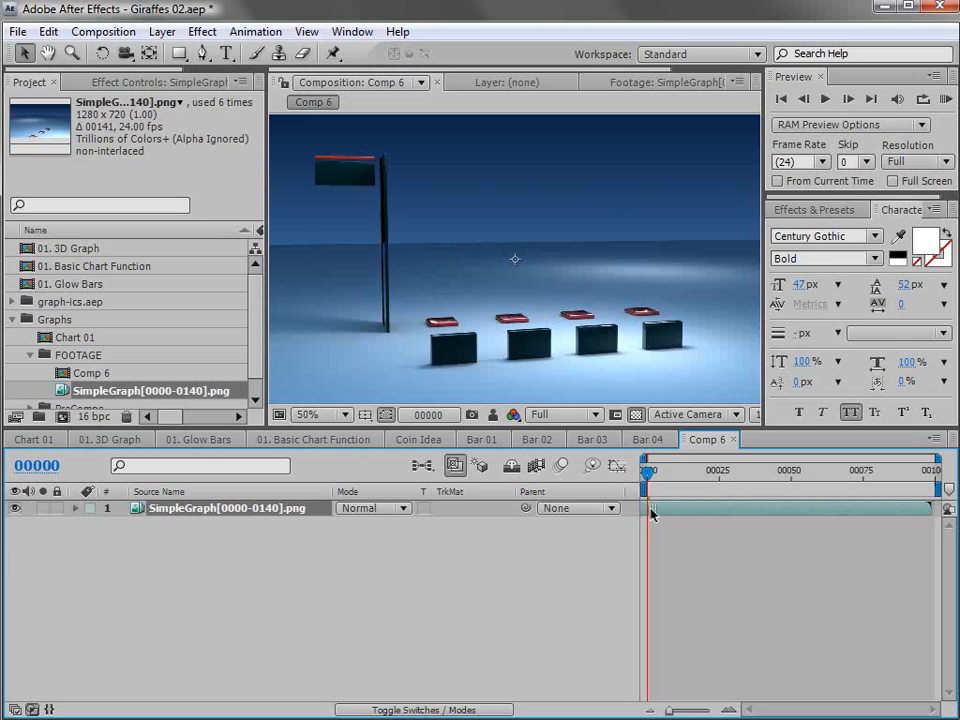
pyautogui.press('space')
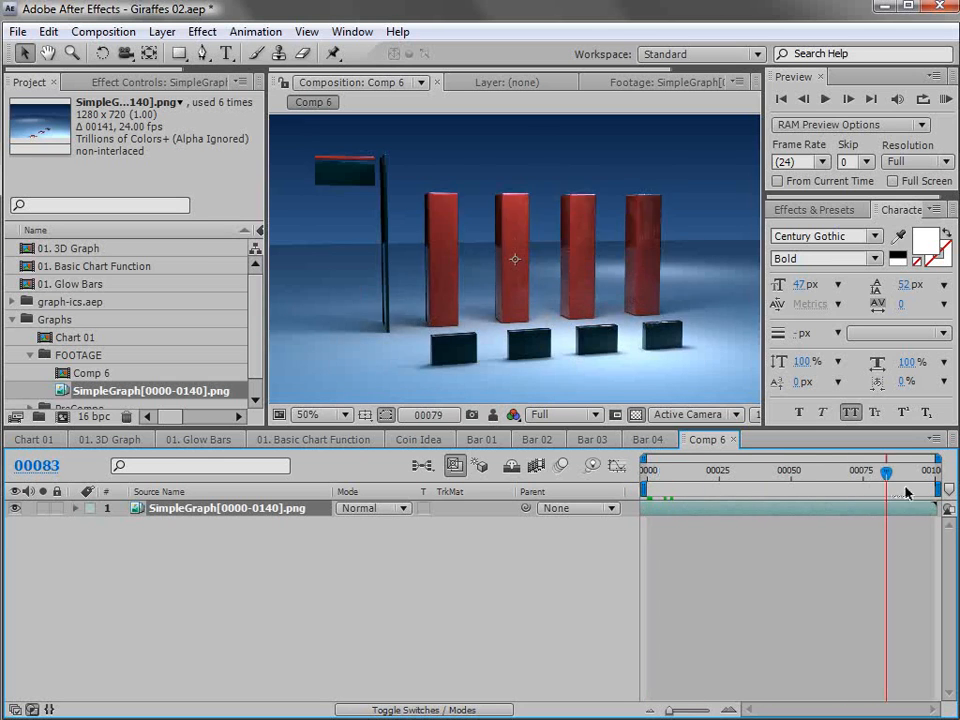
pyautogui.click(560, 414)
pyautogui.click(560, 446)
pyautogui.moveTo(911, 472); pyautogui.dragTo(895, 478)
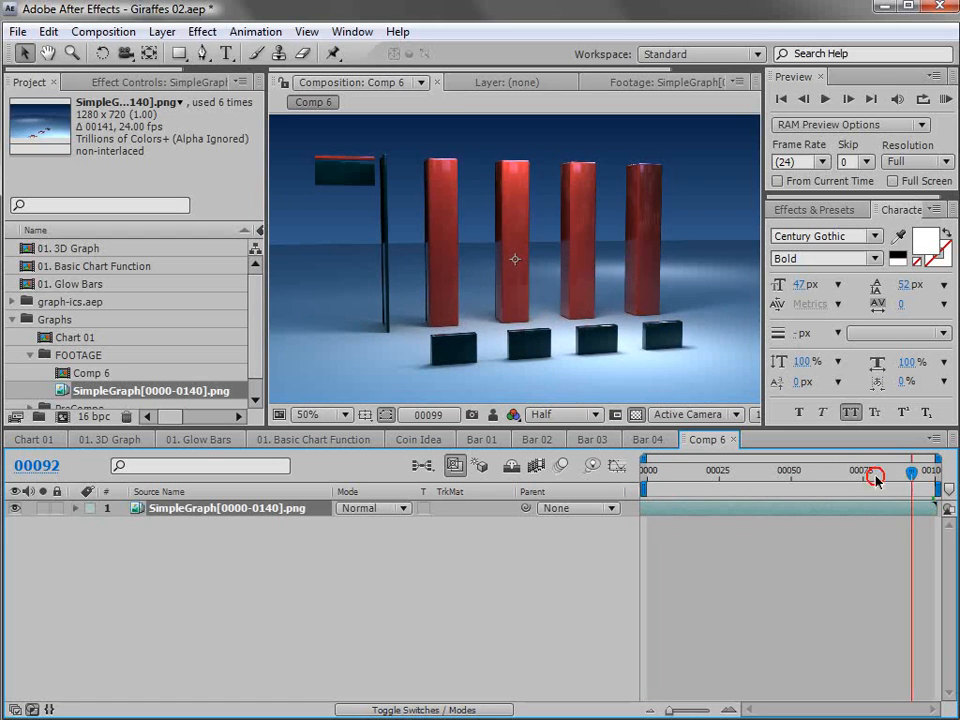
pyautogui.press('Home')
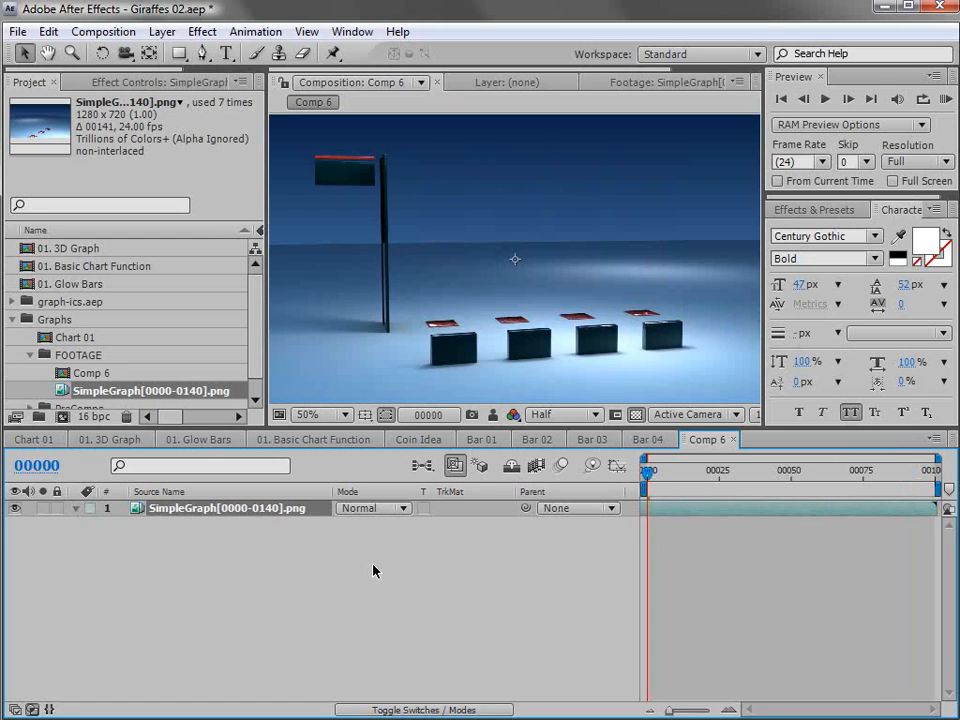
# Enable time remapping on the SimpleGraph layer and scrub the growing bars to frame 94.
pyautogui.press('s')
pyautogui.rightClick(190, 516)
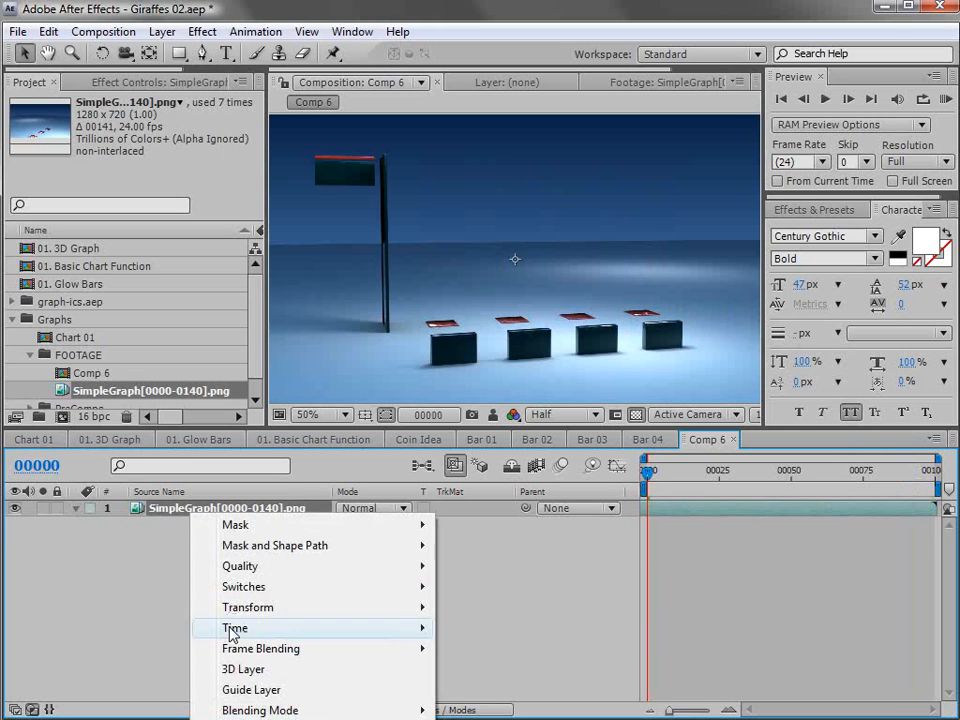
pyautogui.moveTo(380, 628)
pyautogui.click(546, 630)
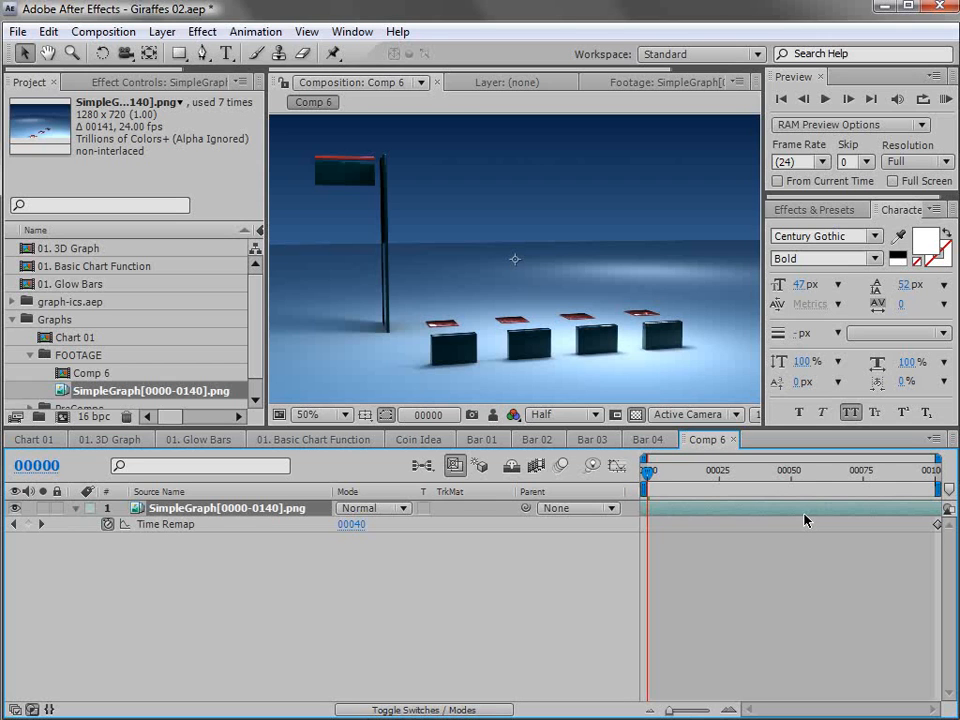
pyautogui.click(705, 470)
pyautogui.moveTo(705, 470); pyautogui.dragTo(930, 492)
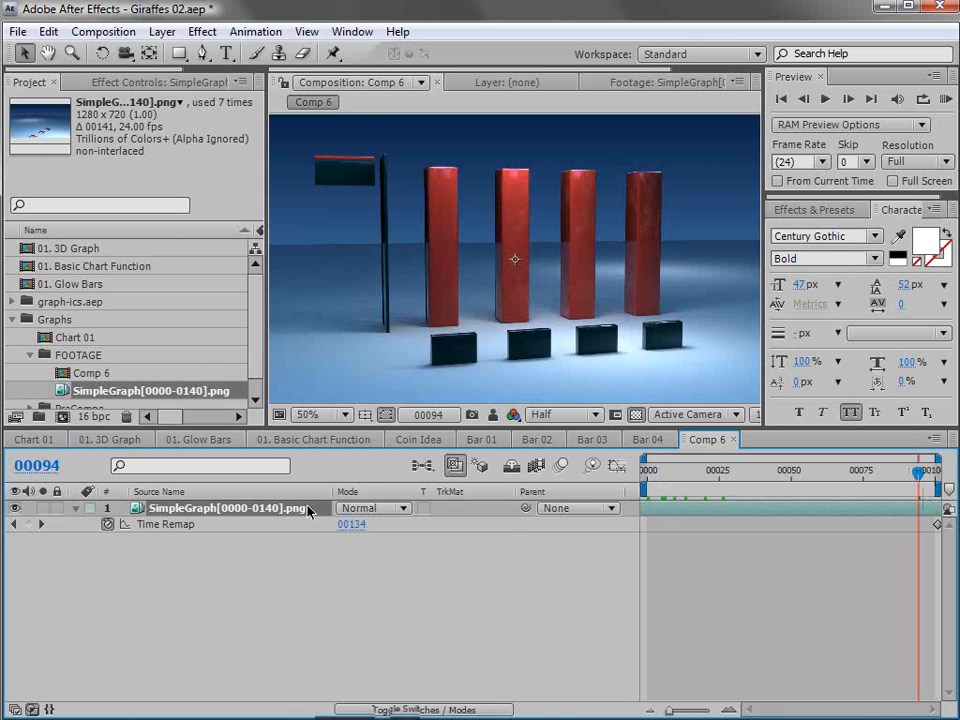
# Duplicate the SimpleGraph layer and draw a closed Pen mask on the copy around the first bar and the scene left of it.
pyautogui.click(195, 511)
pyautogui.hotkey('ctrl', 'd')
pyautogui.click(203, 53)
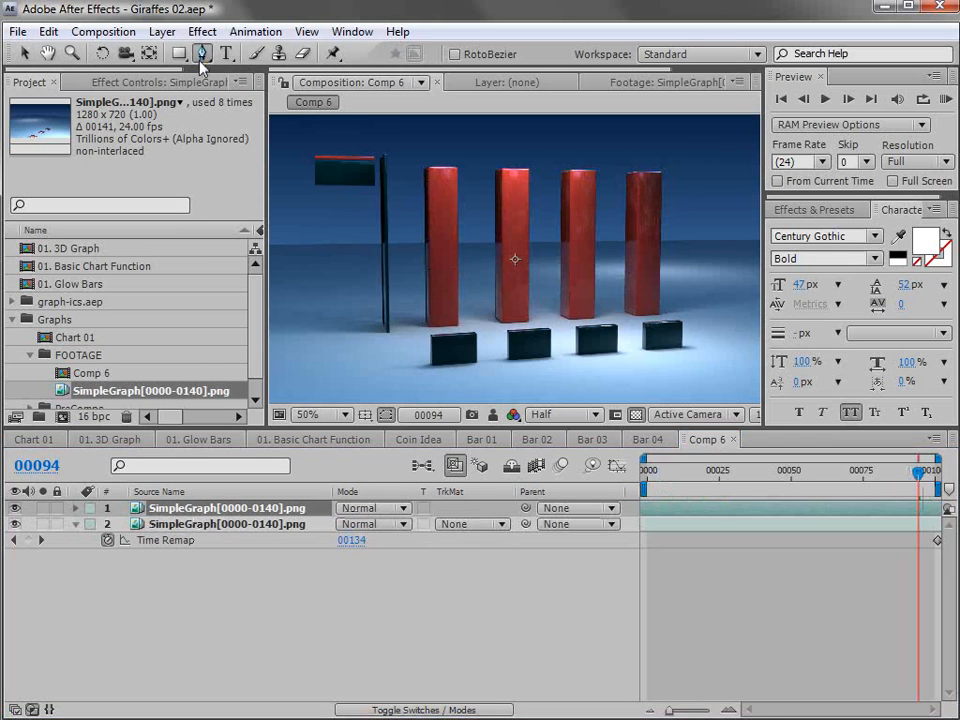
pyautogui.scroll(2, 514, 259)
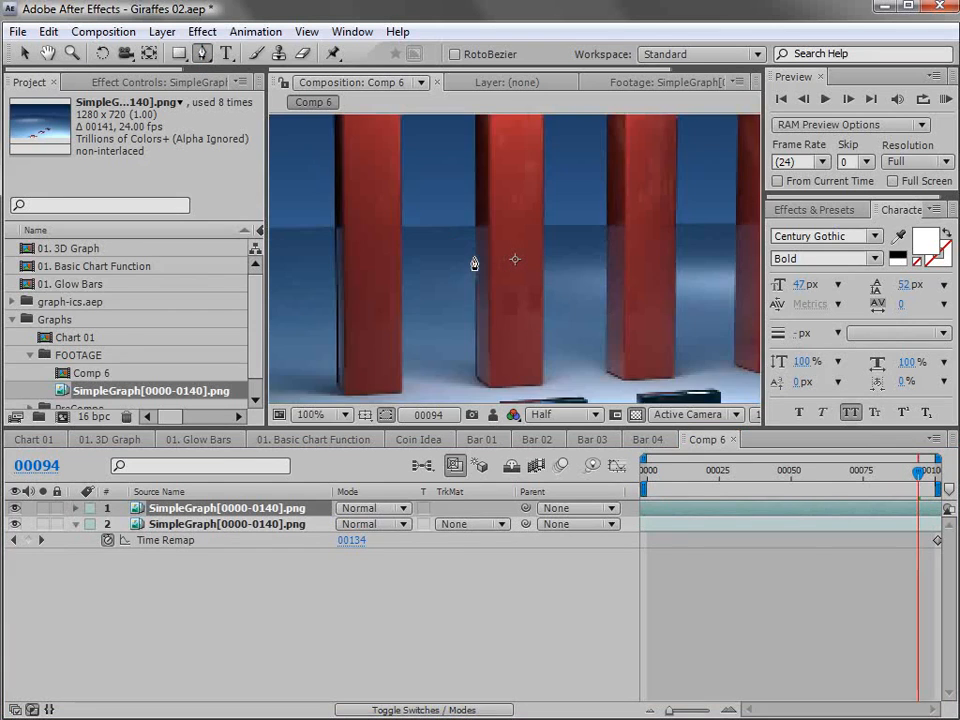
pyautogui.press('`')
pyautogui.press(',')
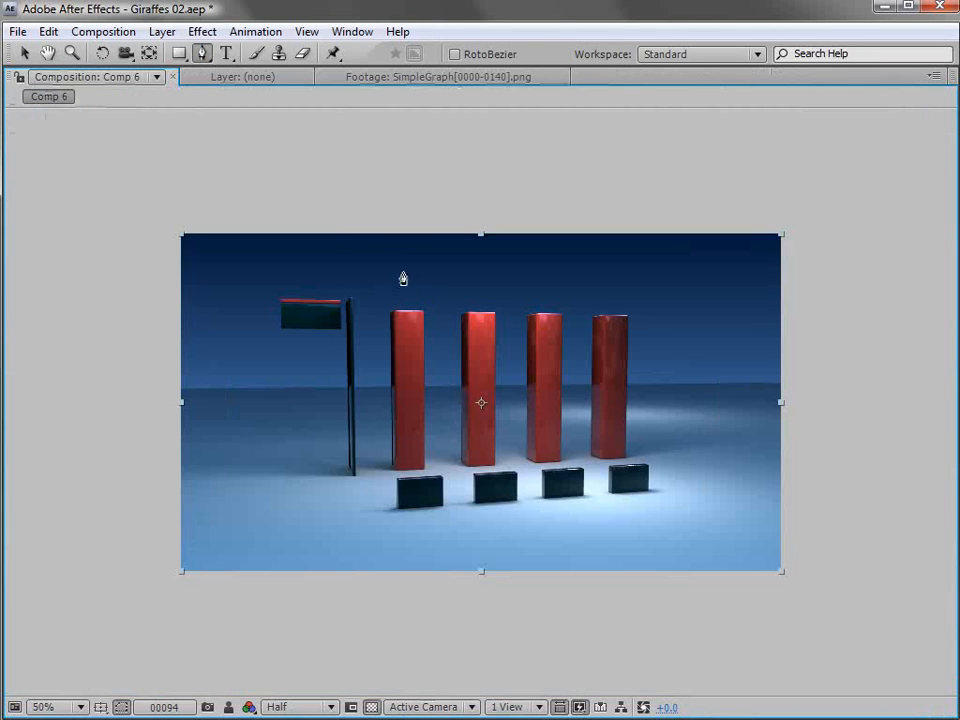
pyautogui.click(442, 209)
pyautogui.click(427, 602)
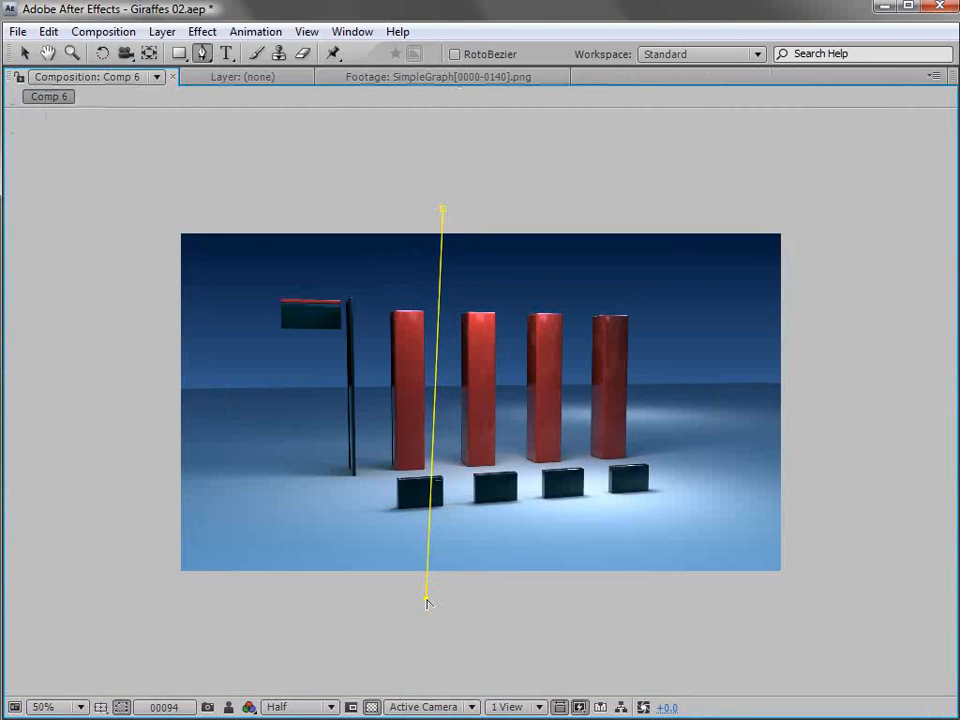
pyautogui.click(171, 580)
pyautogui.click(155, 174)
pyautogui.click(338, 185)
pyautogui.click(442, 209)
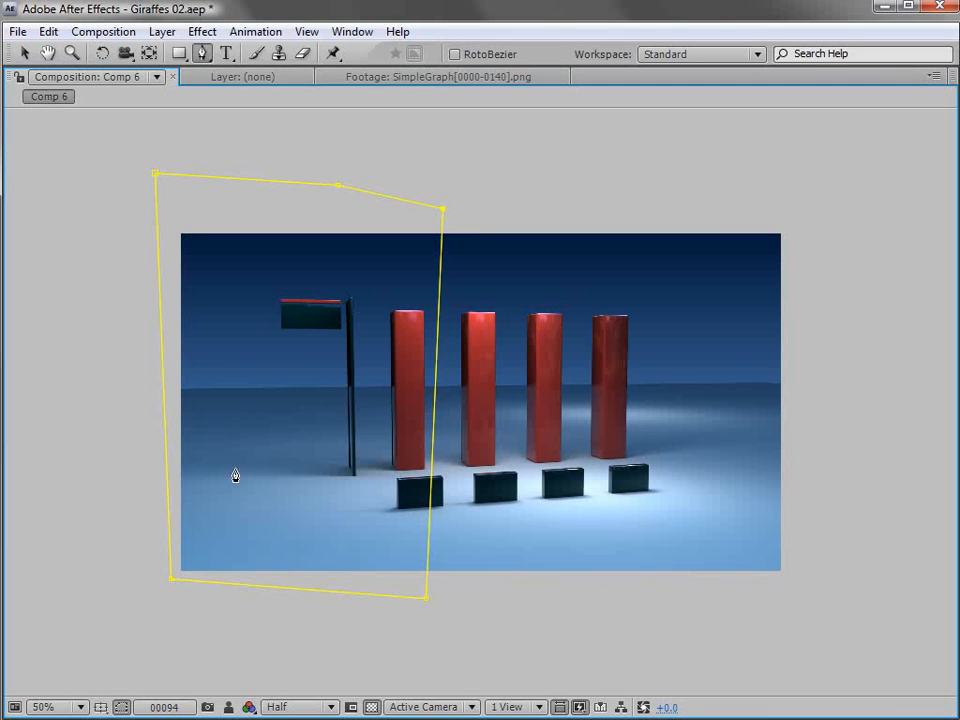
pyautogui.press('v')
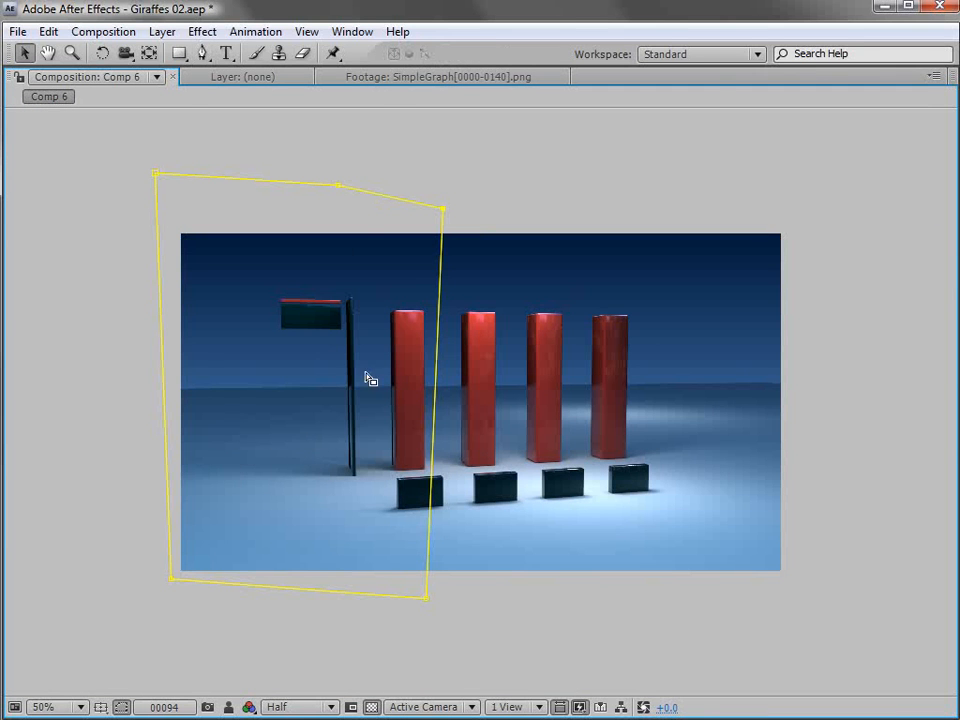
pyautogui.press('`')
# Set the mask feather of the duplicated layer's Mask 1 to 8 pixels.
pyautogui.click(208, 510)
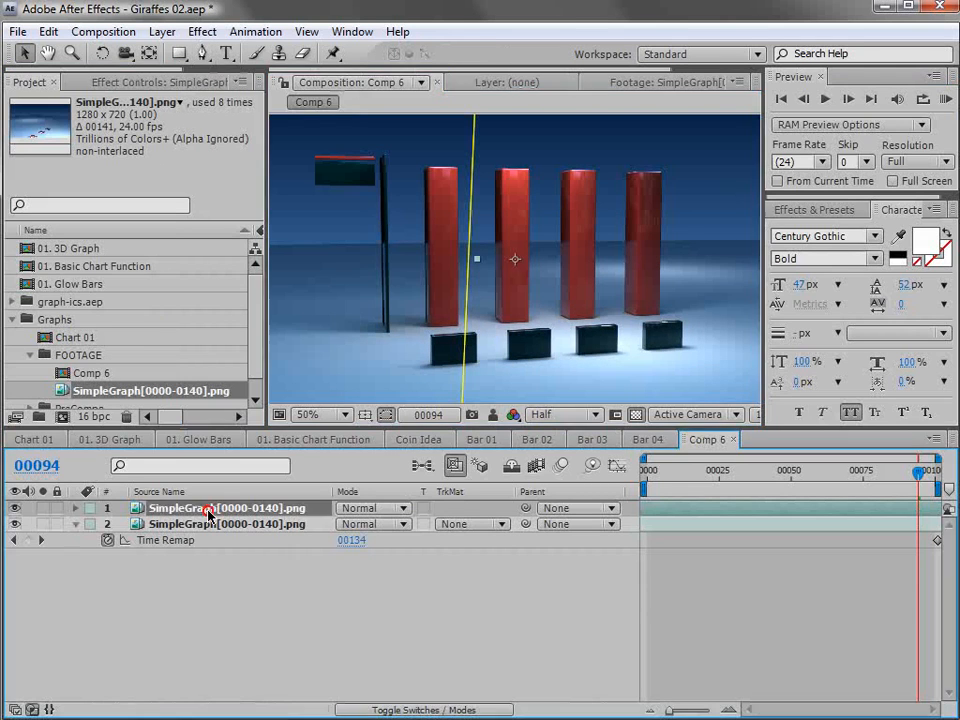
pyautogui.press('f')
pyautogui.moveTo(384, 545); pyautogui.dragTo(387, 540)
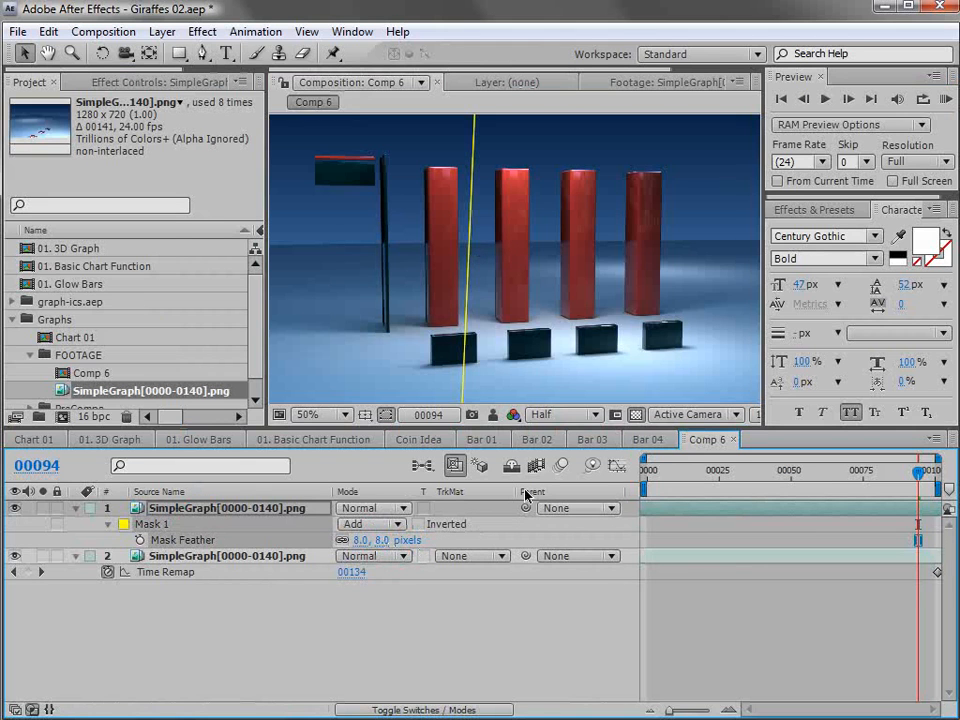
# Rename the unmasked SimpleGraph layer beneath as BG.
pyautogui.click(679, 557)
pyautogui.click(165, 553)
pyautogui.press('Return')
pyautogui.write('BG')
pyautogui.press('Return')
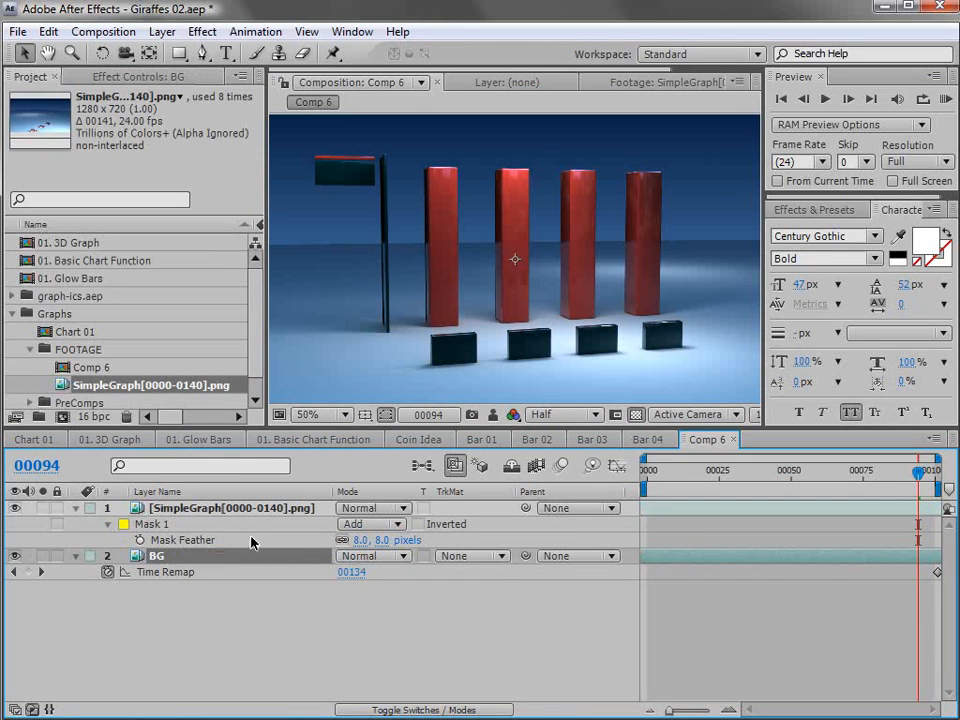
# Hide the masked layer, freeze the BG layer at frame 0, and check the still background by scrubbing to frame 88.
pyautogui.click(15, 508)
pyautogui.moveTo(651, 470); pyautogui.dragTo(628, 481)
pyautogui.rightClick(649, 556)
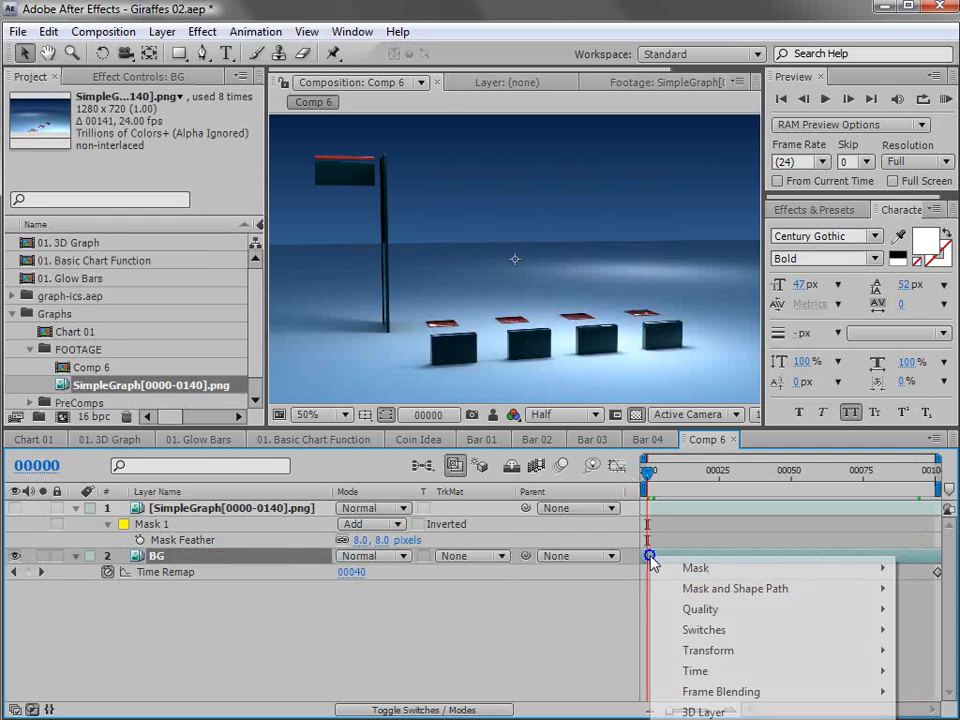
pyautogui.moveTo(688, 676)
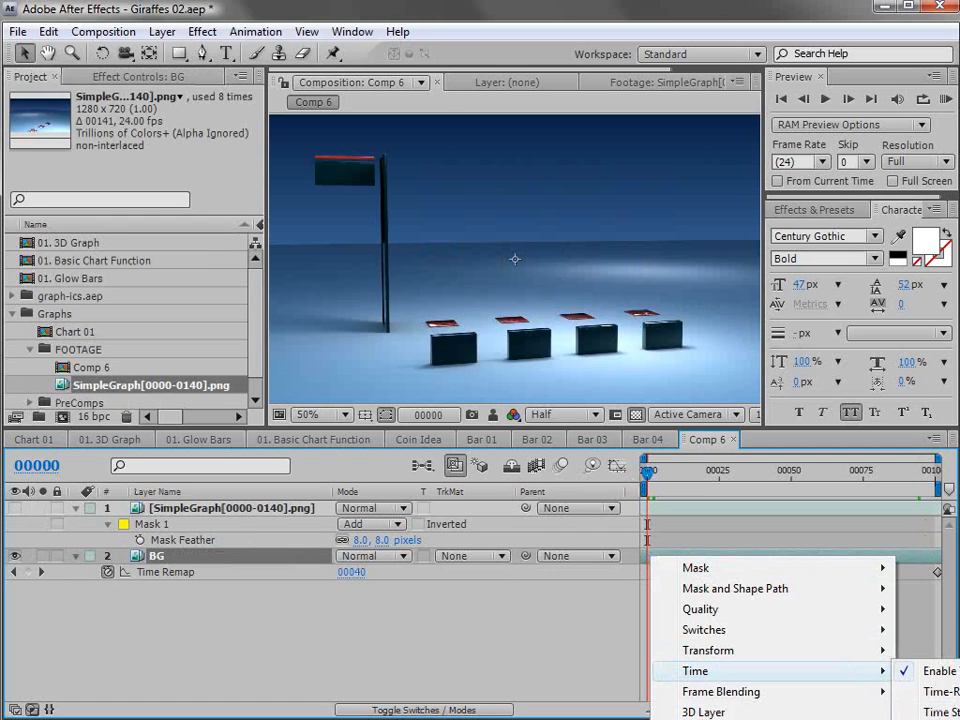
pyautogui.press('Escape')
pyautogui.moveTo(656, 486); pyautogui.dragTo(900, 505)
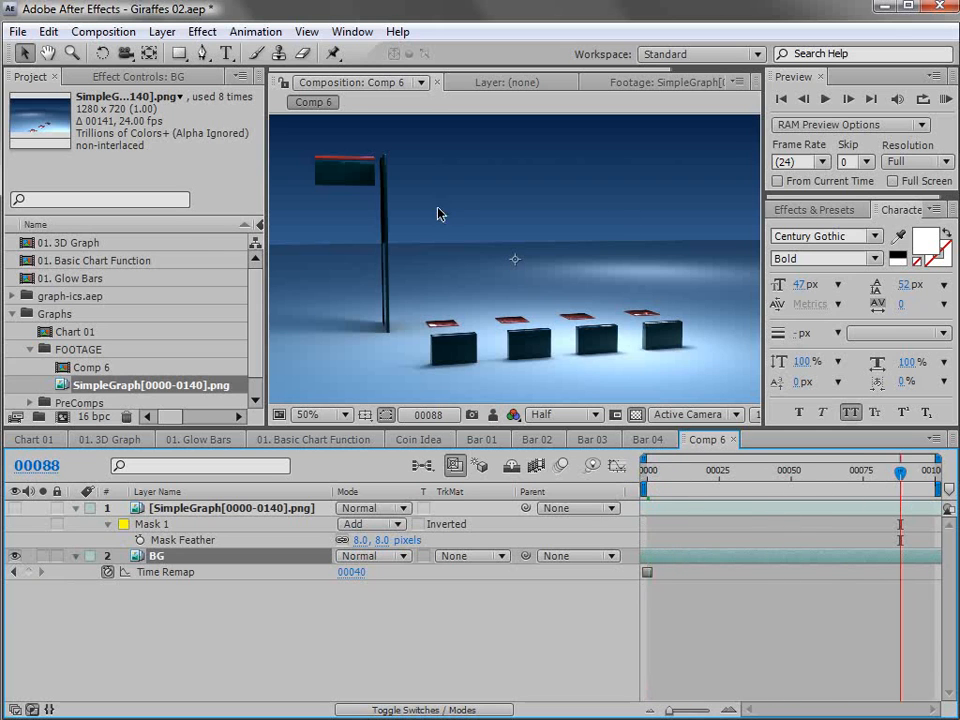
# Show the masked layer again over the frozen background and inspect the mask edge at the base of the first bar.
pyautogui.click(200, 508)
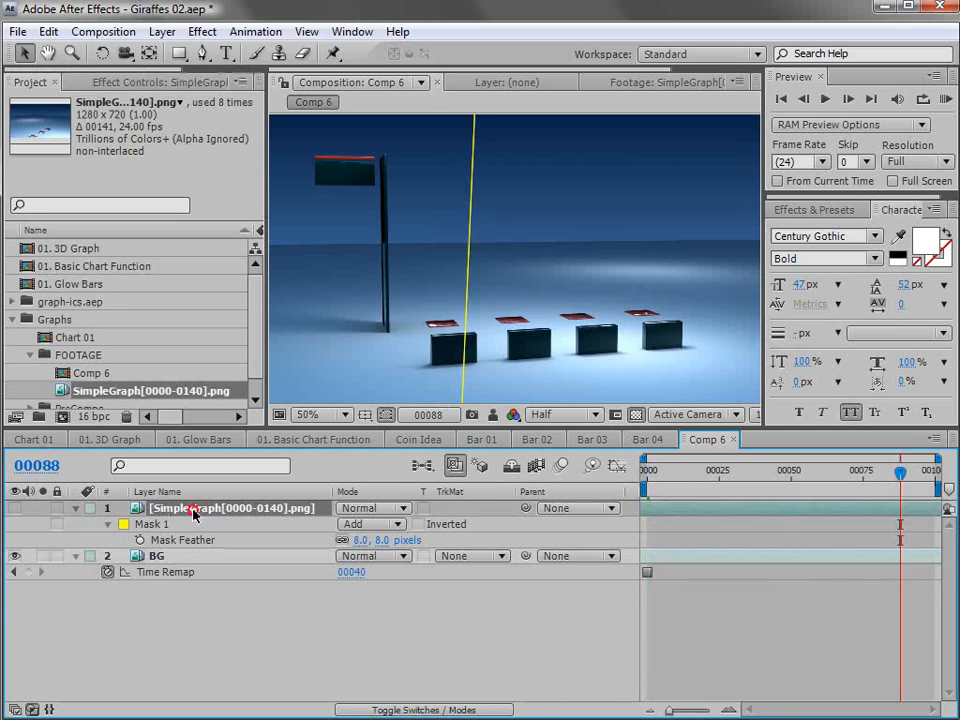
pyautogui.click(15, 508)
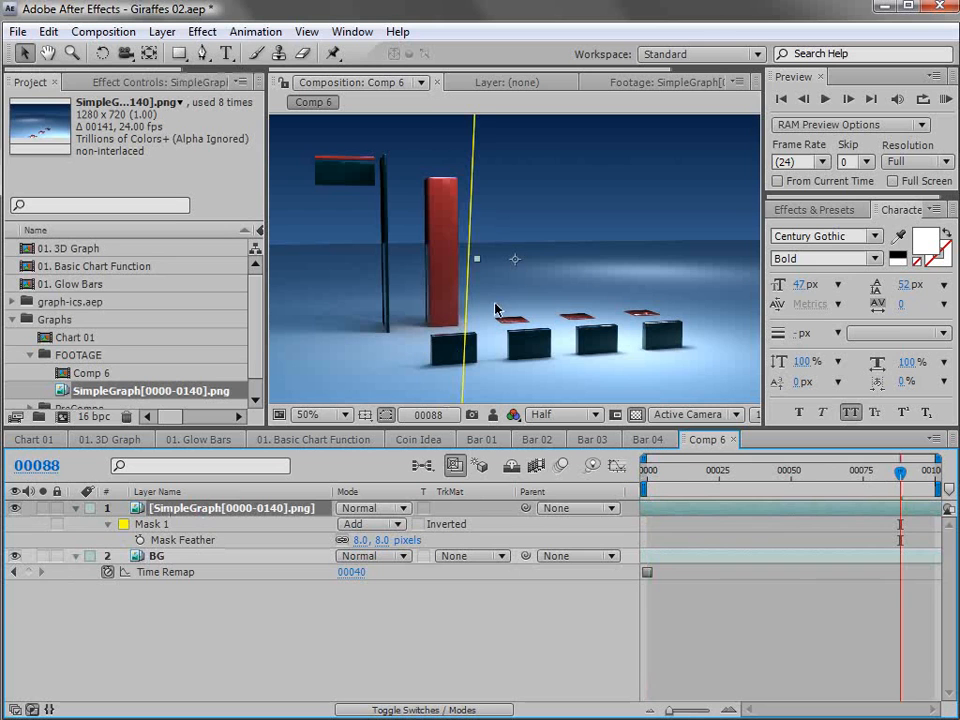
pyautogui.click(690, 621)
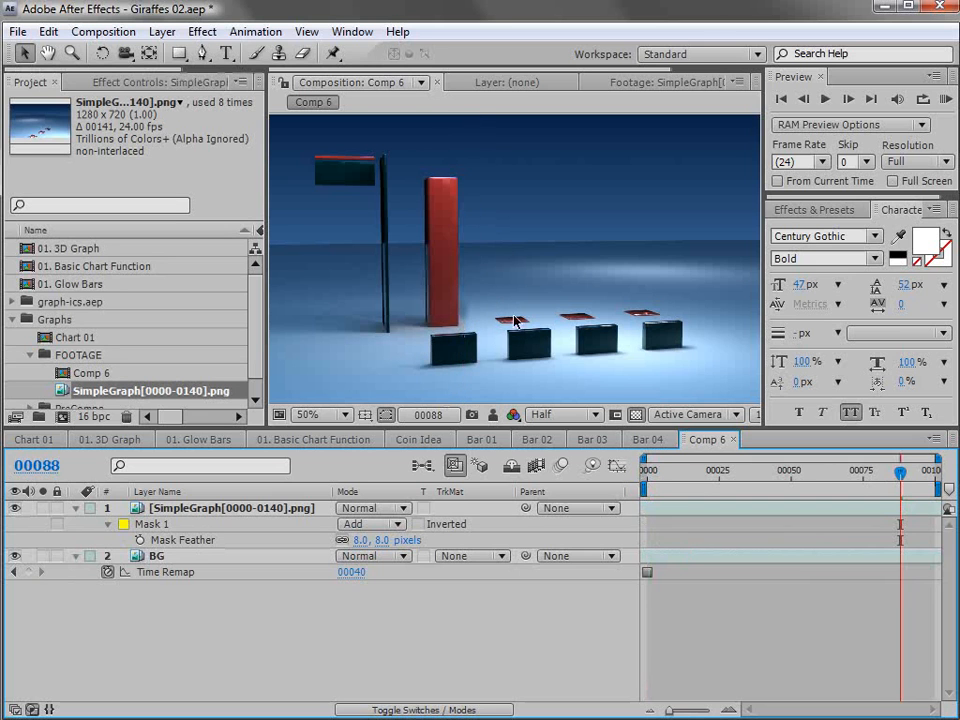
pyautogui.press('h')
pyautogui.moveTo(449, 277); pyautogui.dragTo(476, 289)
pyautogui.scroll(2, 493, 341)
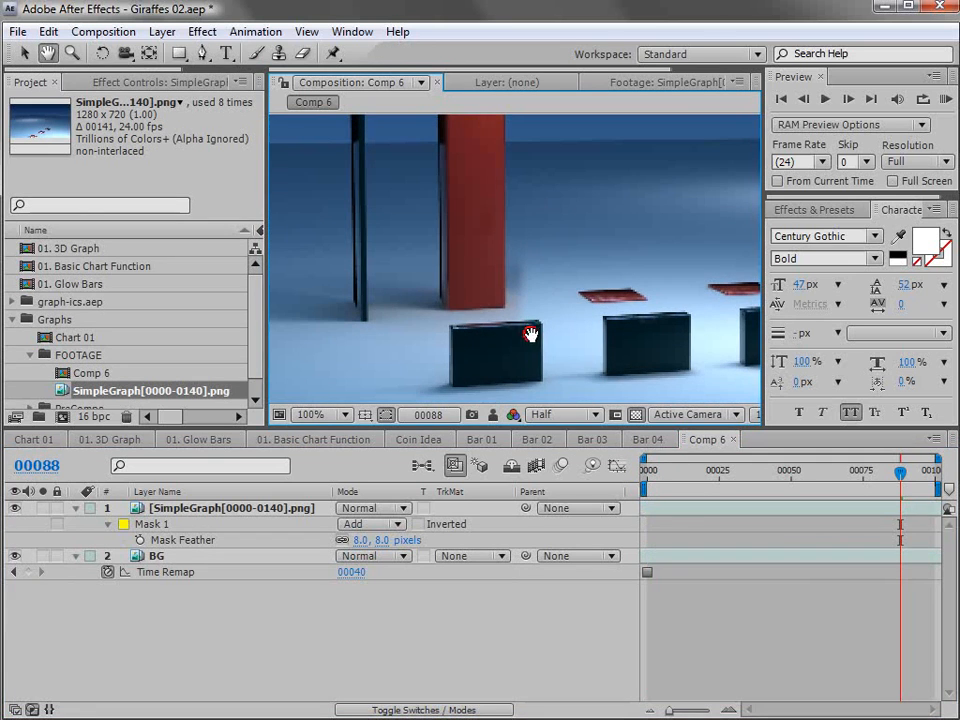
pyautogui.press('v')
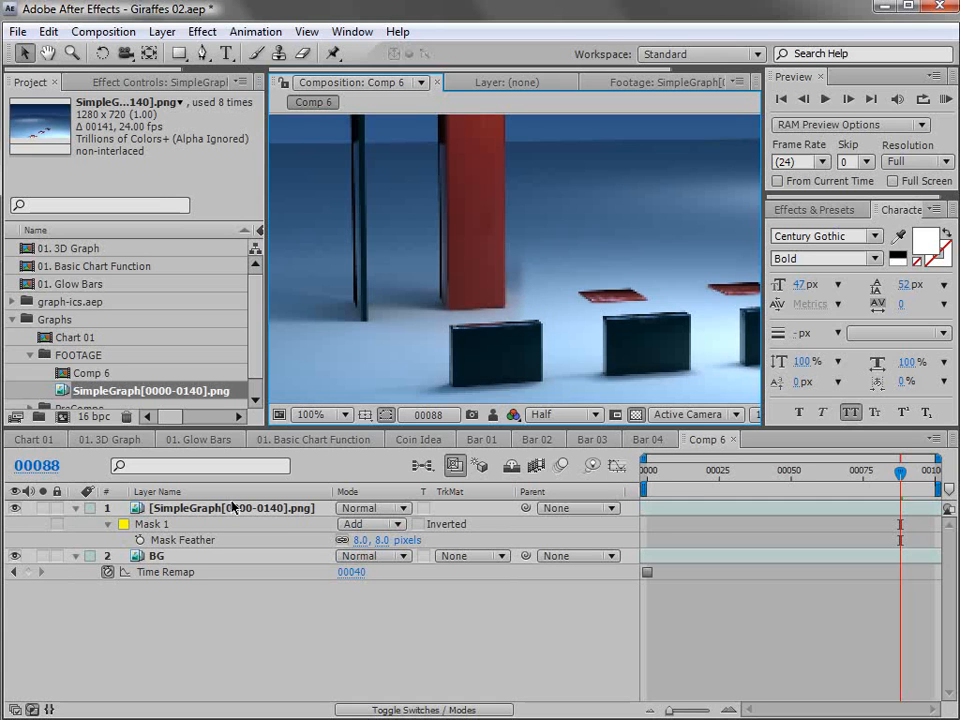
# Set the Mask 1 feather to 29 pixels and move the mask's edge closer to the first bar.
pyautogui.moveTo(381, 540); pyautogui.dragTo(400, 543)
pyautogui.click(525, 375)
pyautogui.moveTo(518, 380); pyautogui.dragTo(509, 387)
# Draw a second closed mask on the same layer tightly following the sides and base of the first bar's lower part.
pyautogui.click(203, 53)
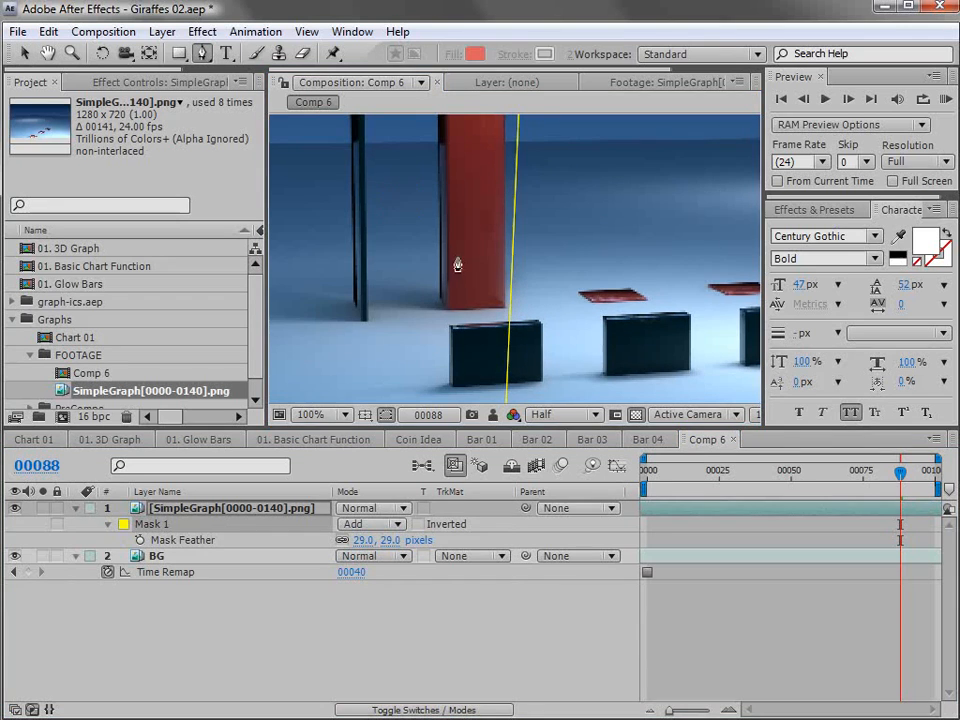
pyautogui.press('.')
pyautogui.press('h')
pyautogui.press('`')
pyautogui.press('g')
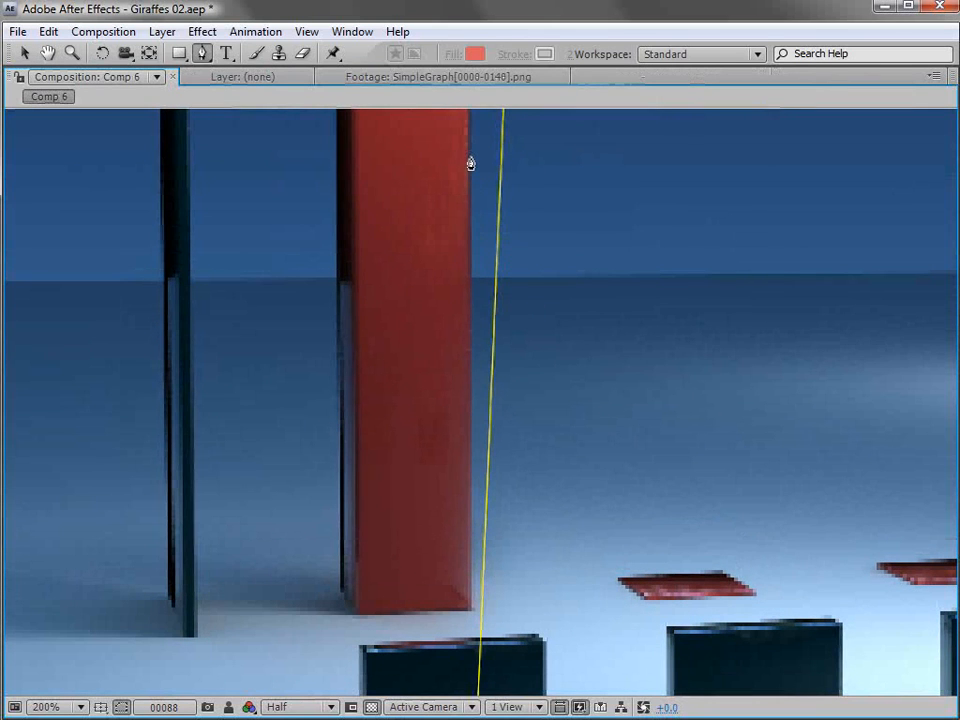
pyautogui.click(474, 610)
pyautogui.click(396, 614)
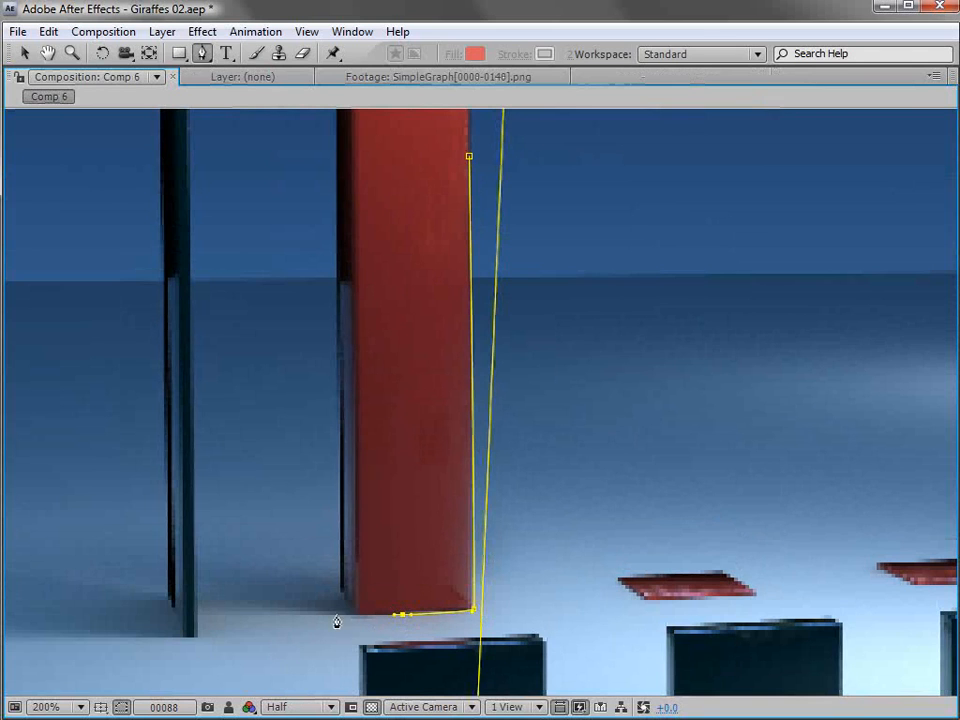
pyautogui.click(355, 612)
pyautogui.click(342, 594)
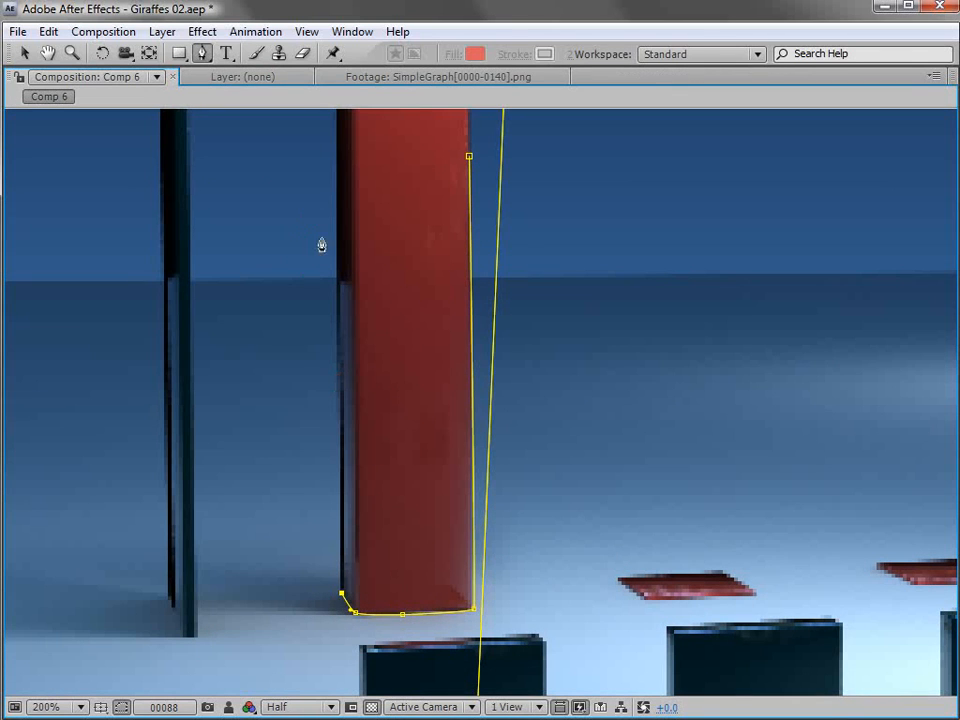
pyautogui.click(335, 146)
pyautogui.click(469, 156)
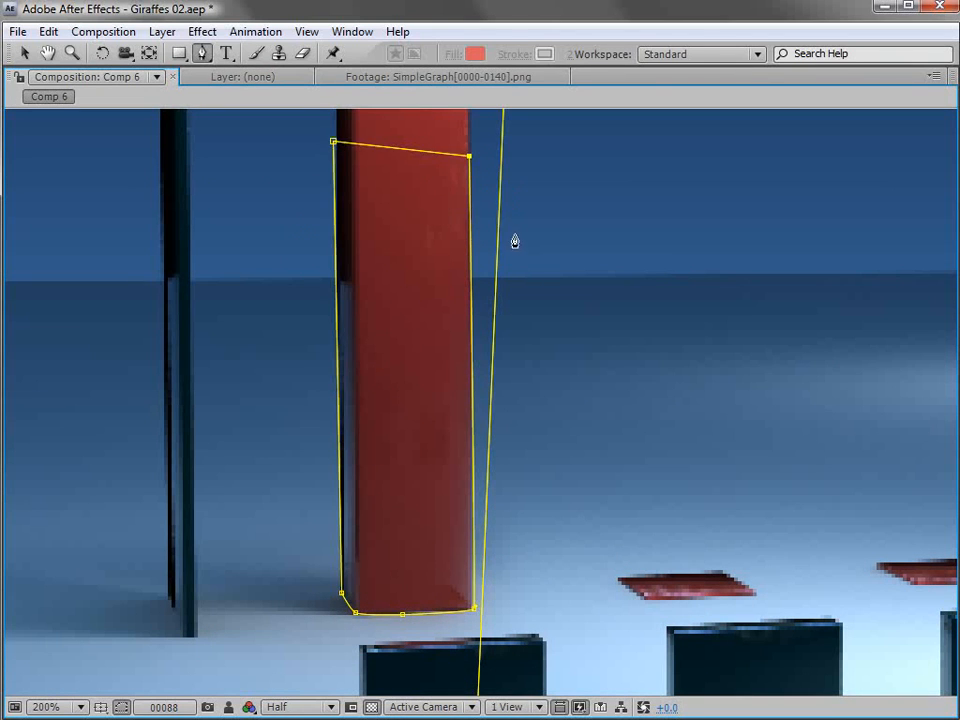
pyautogui.press('v')
pyautogui.press('`')
pyautogui.scroll(-1, 492, 254)
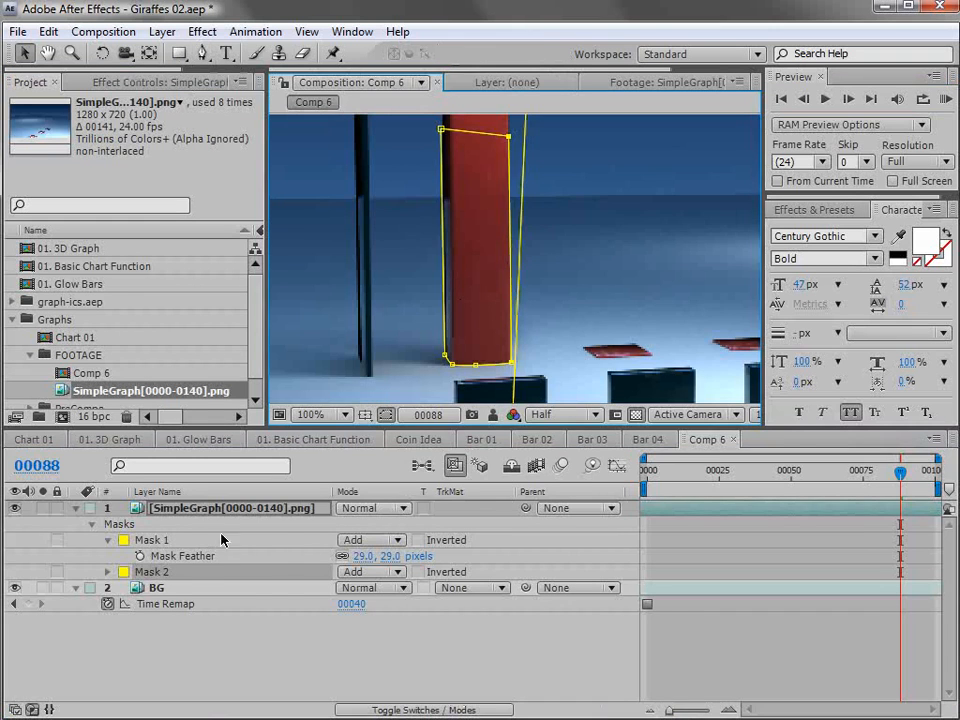
# Inspect the masked base of the first bar up close and set the preview resolution to Full.
pyautogui.click(253, 628)
pyautogui.press('h')
pyautogui.moveTo(579, 339); pyautogui.dragTo(518, 301)
pyautogui.scroll(1, 518, 301)
pyautogui.press('v')
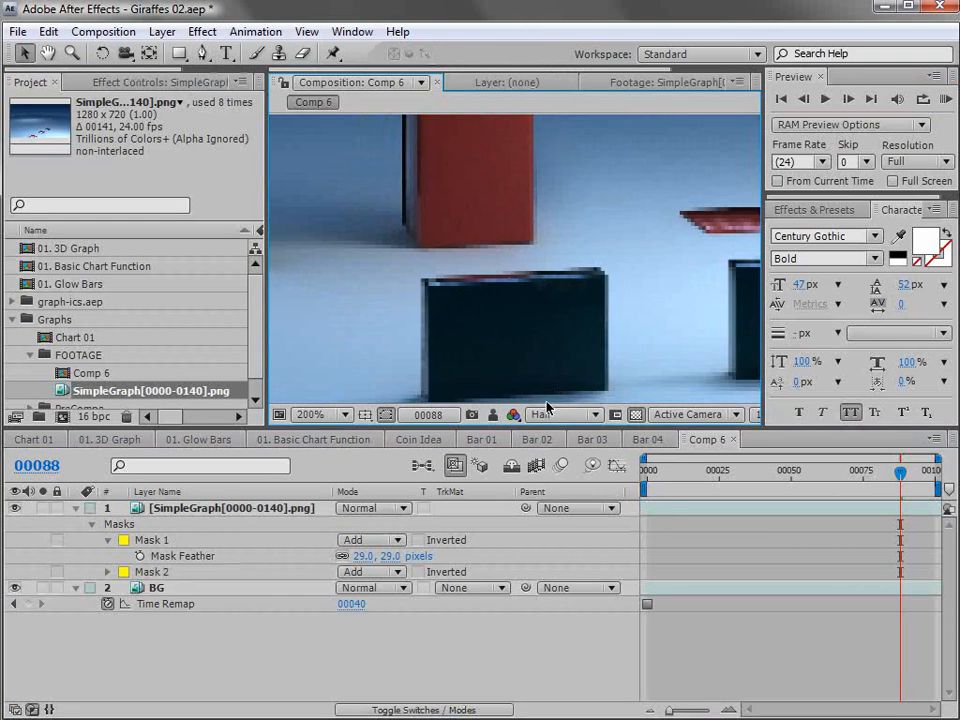
pyautogui.click(555, 414)
pyautogui.click(560, 464)
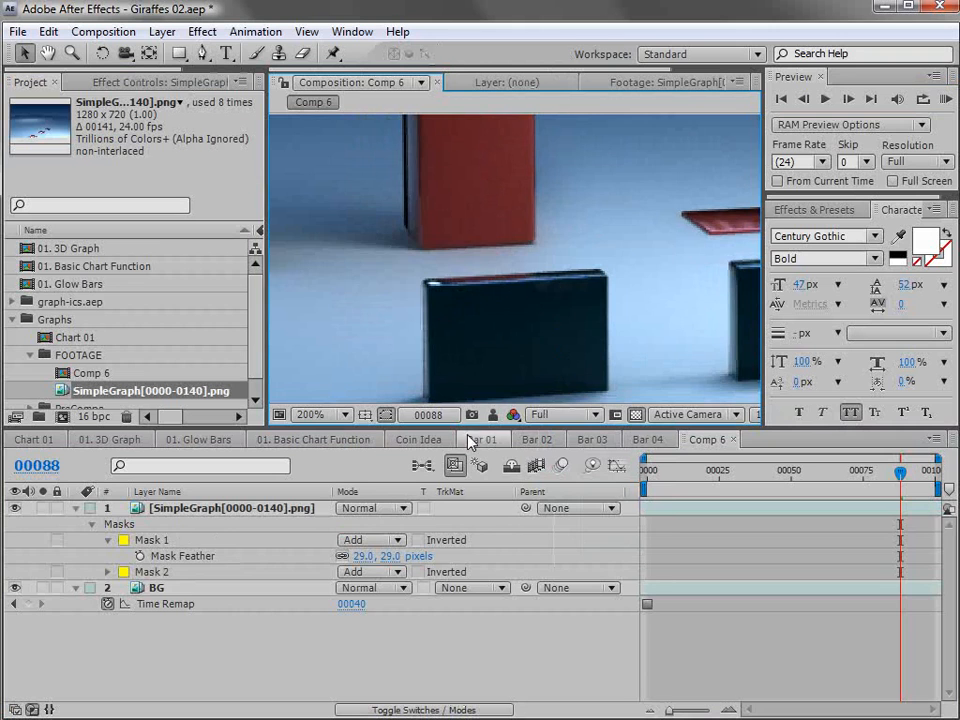
# Collapse the mask properties and duplicate the masked SimpleGraph layer while at frame 95.
pyautogui.scroll(-3, 579, 281)
pyautogui.press('u')
pyautogui.click(866, 482)
pyautogui.moveTo(866, 484); pyautogui.dragTo(921, 496)
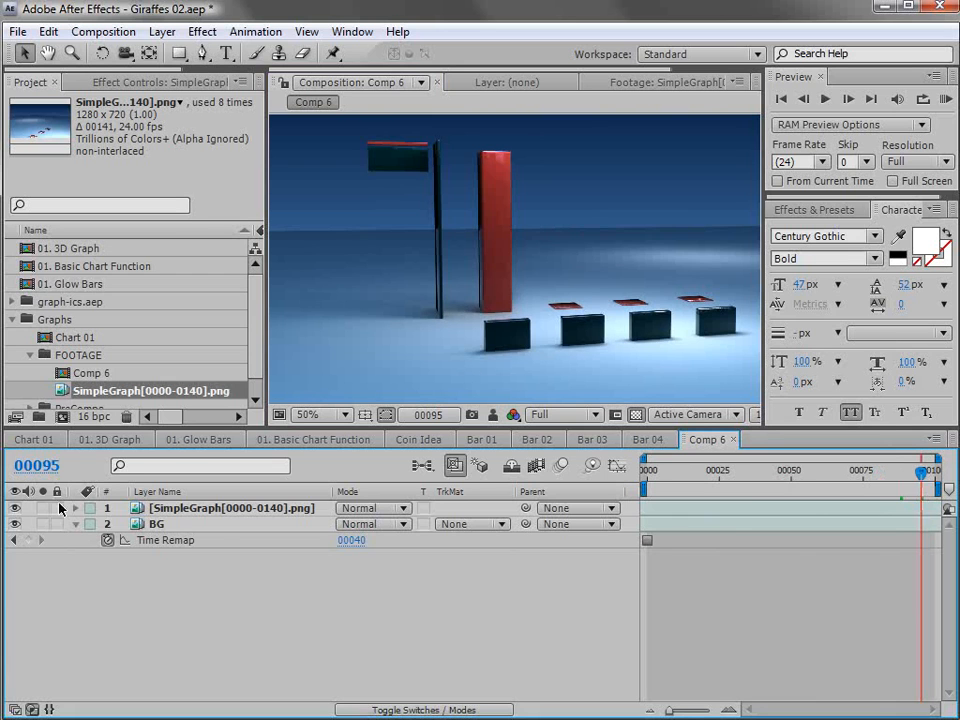
pyautogui.click(160, 510)
pyautogui.hotkey('ctrl', 'd')
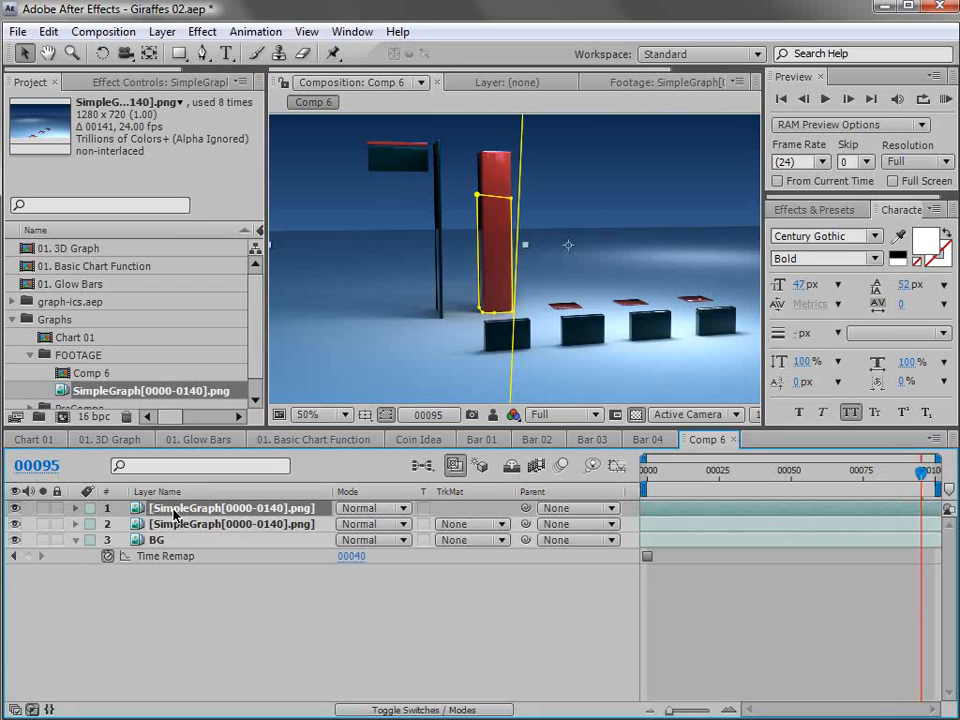
# Hide the original masked SimpleGraph layer and delete Mask 1 and Mask 2 from its duplicate.
pyautogui.click(15, 524)
pyautogui.press('m')
pyautogui.click(161, 527)
pyautogui.keyDown('shift'); pyautogui.click(152, 556); pyautogui.keyUp('shift')
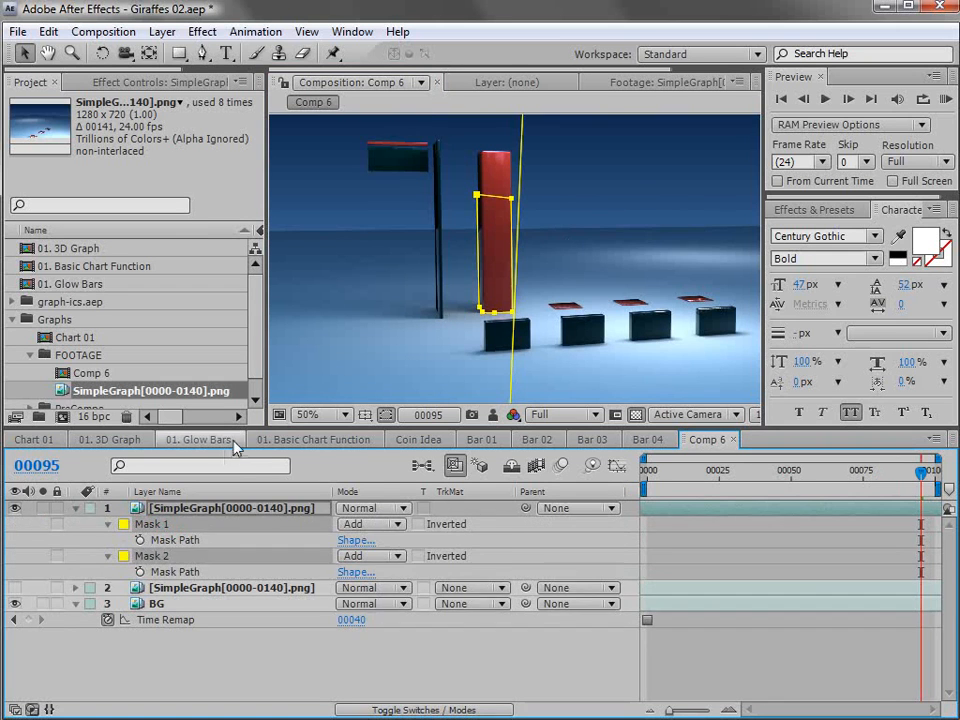
pyautogui.press('Delete')
# Draw a tall closed mask on the duplicate layer loosely around the second bar, extending beyond the frame's upper and lower edges.
pyautogui.press('g')
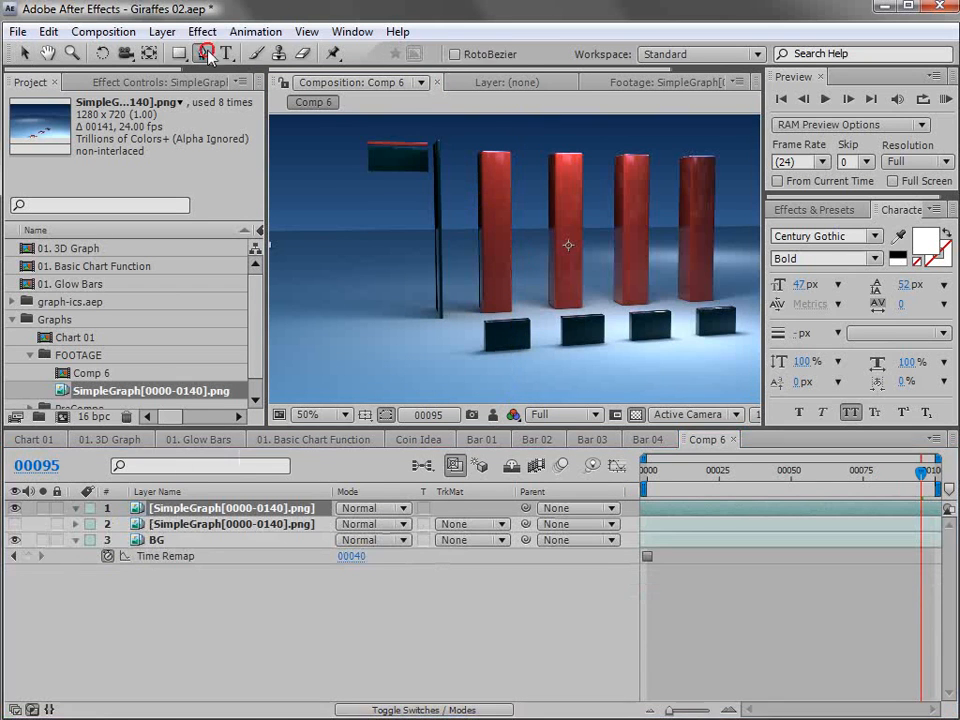
pyautogui.press('`')
pyautogui.press('.')
pyautogui.press(',')
pyautogui.click(489, 204)
pyautogui.click(486, 576)
pyautogui.click(577, 574)
pyautogui.click(561, 278)
pyautogui.click(546, 204)
pyautogui.click(489, 205)
pyautogui.press('.')
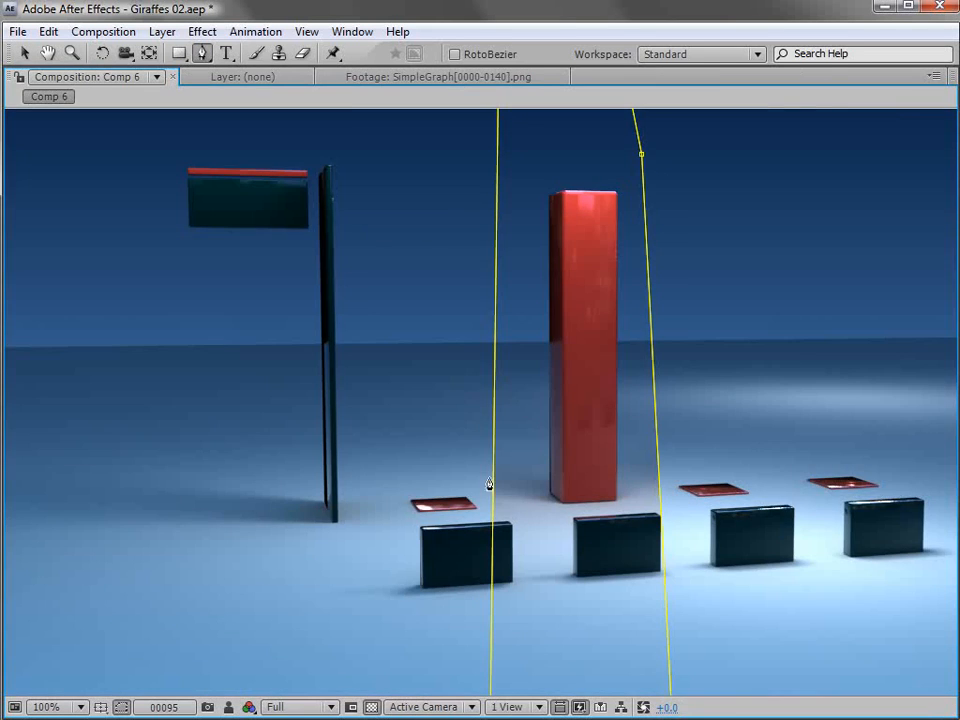
# Set the Mask 1 feather to 57 pixels and move the mask's sides closer to the second bar.
pyautogui.press('`')
pyautogui.click(343, 476)
pyautogui.moveTo(362, 540); pyautogui.dragTo(432, 537)
pyautogui.press('v')
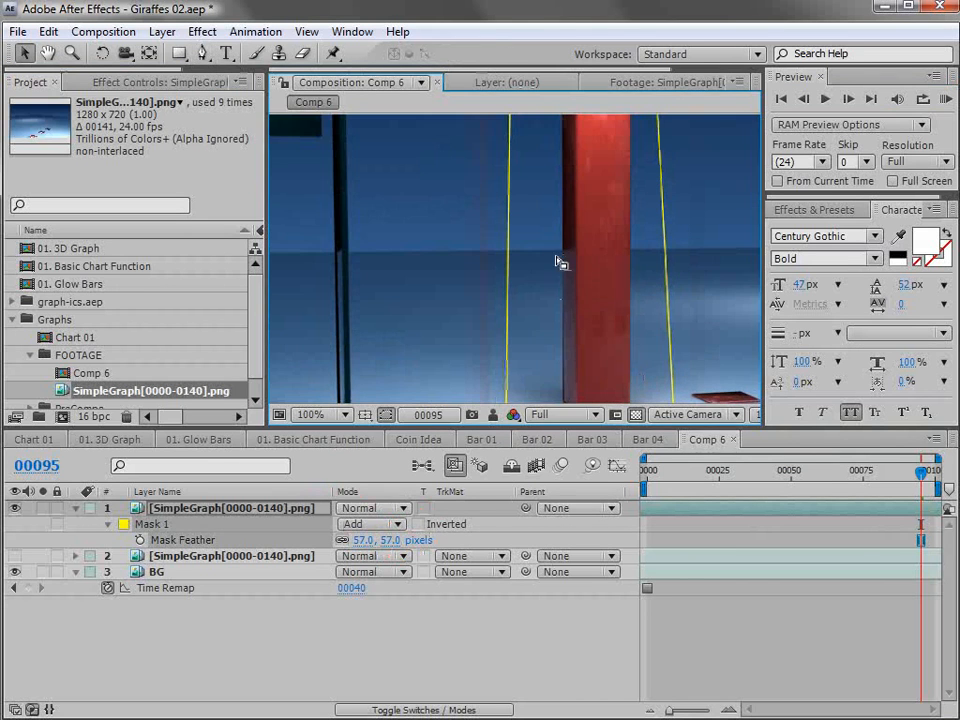
pyautogui.moveTo(481, 279); pyautogui.dragTo(540, 285)
pyautogui.moveTo(671, 321); pyautogui.dragTo(649, 259)
# Scrub through the animation to check the masked second bar and return to frame 96.
pyautogui.press('space')
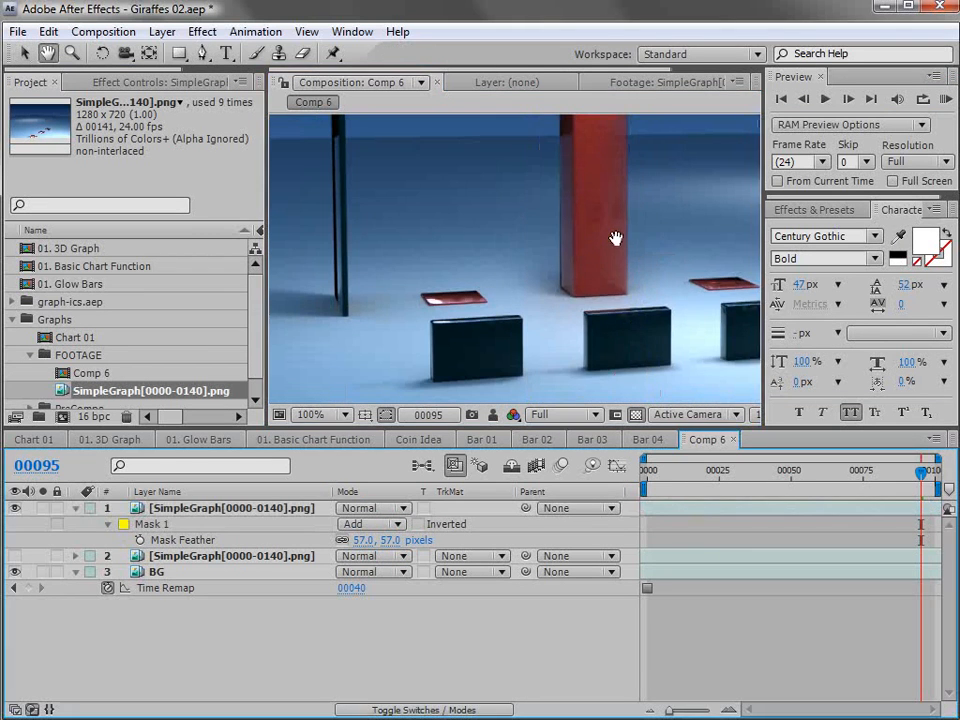
pyautogui.scroll(-2, 616, 252)
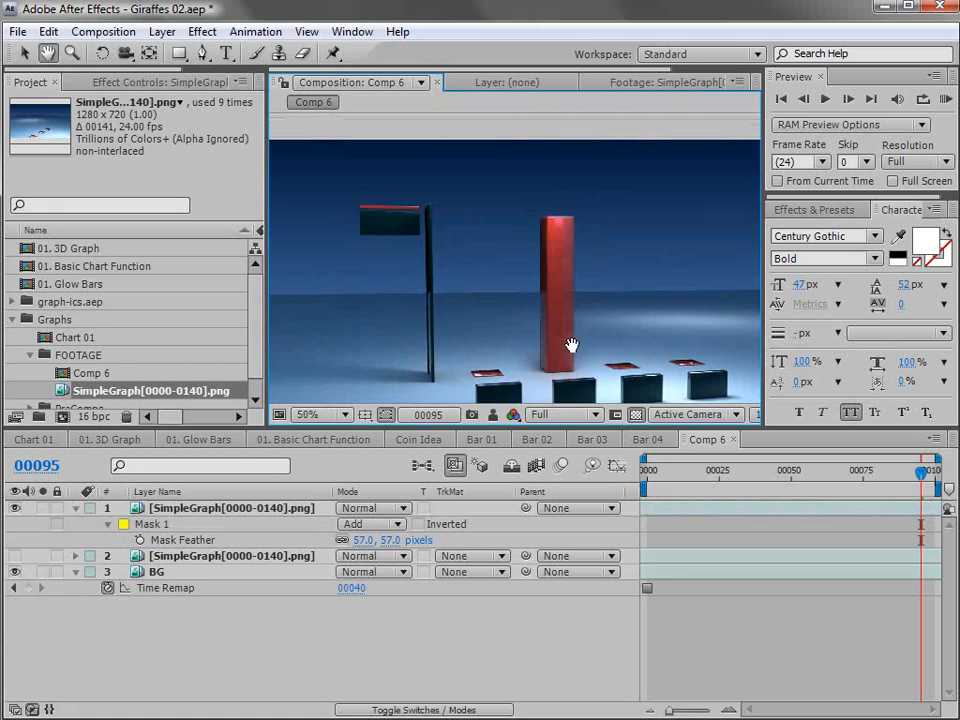
pyautogui.moveTo(866, 470); pyautogui.dragTo(719, 470)
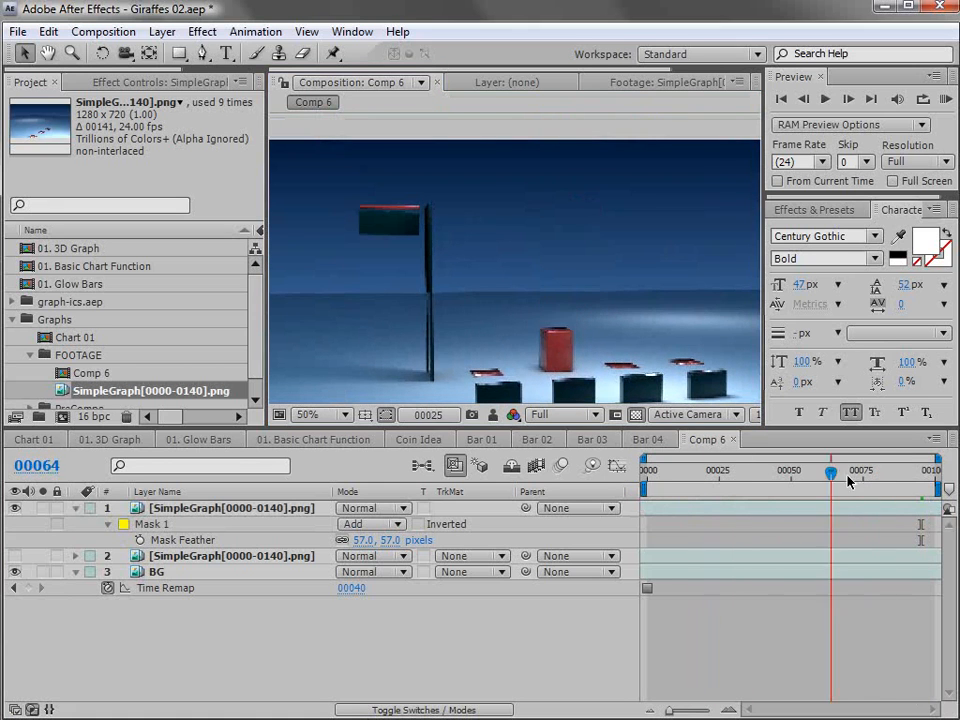
pyautogui.click(921, 478)
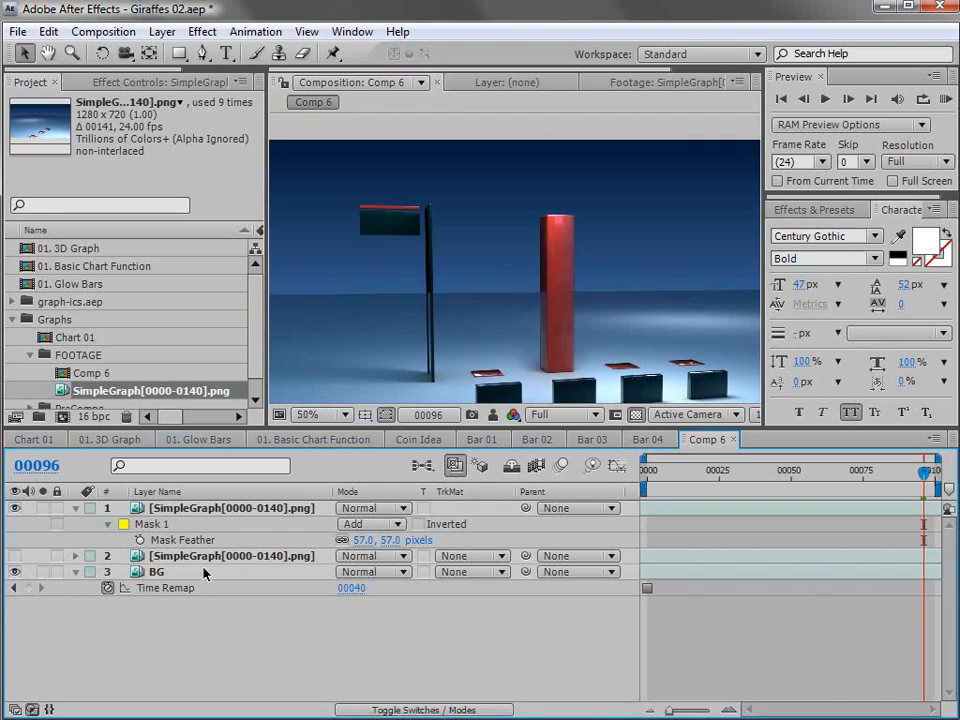
# Move the mask point beside the second bar's upper right corner slightly outward to clear the bar's edge.
pyautogui.click(172, 509)
pyautogui.press('`')
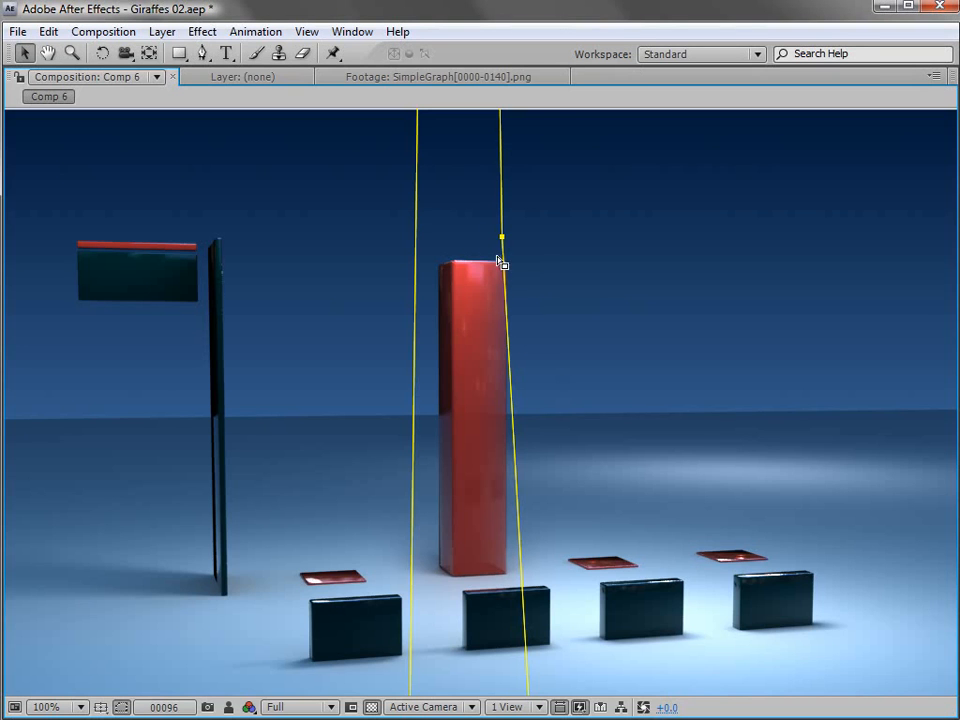
pyautogui.moveTo(503, 238); pyautogui.dragTo(509, 238)
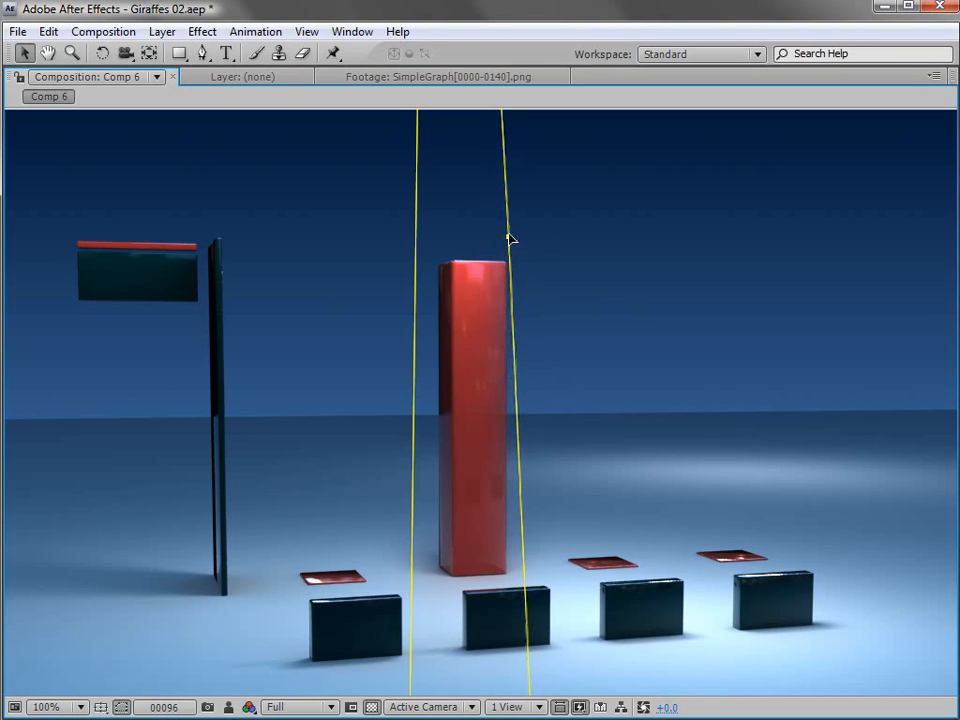
# Draw a second closed mask on the same layer tightly following the second bar's full outline.
pyautogui.click(203, 53)
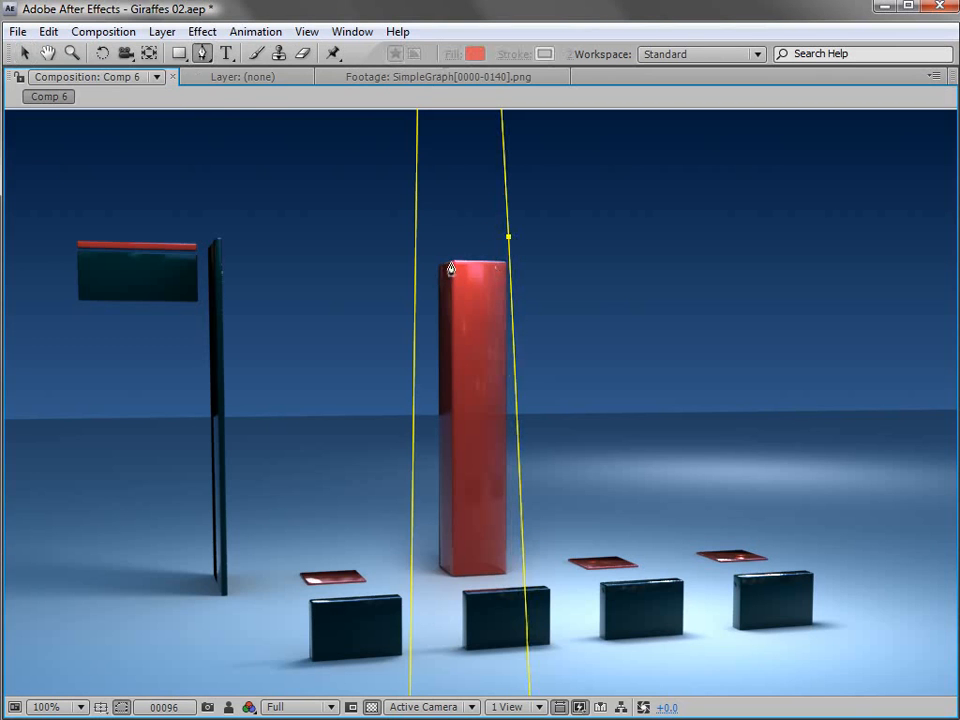
pyautogui.moveTo(451, 263); pyautogui.dragTo(460, 263)
pyautogui.click(507, 574)
pyautogui.click(441, 574)
pyautogui.click(439, 265)
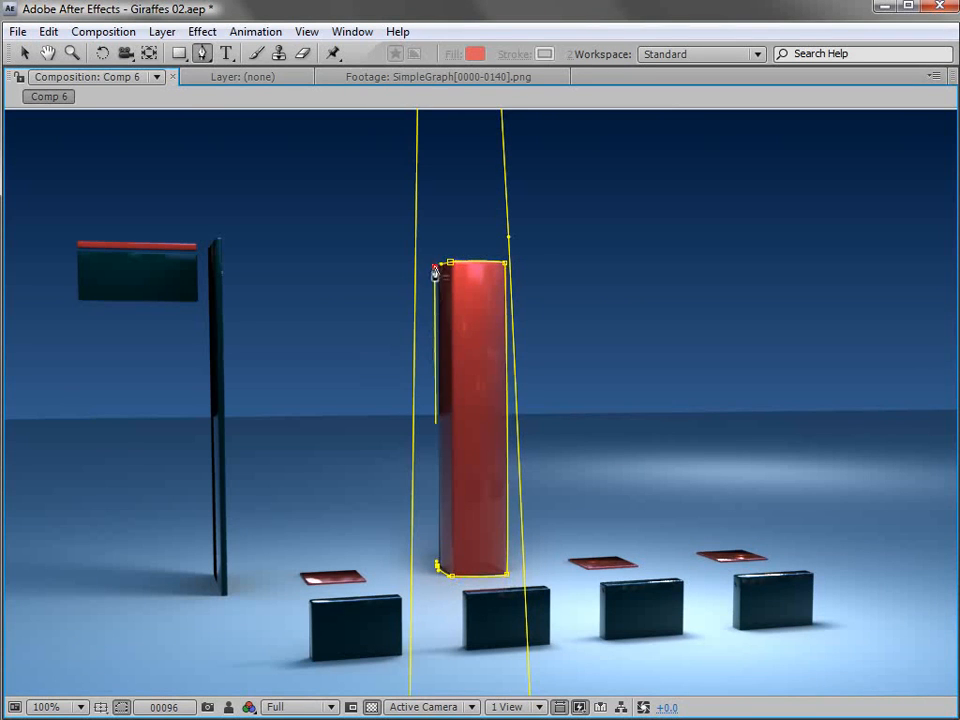
pyautogui.press('v')
pyautogui.click(560, 268)
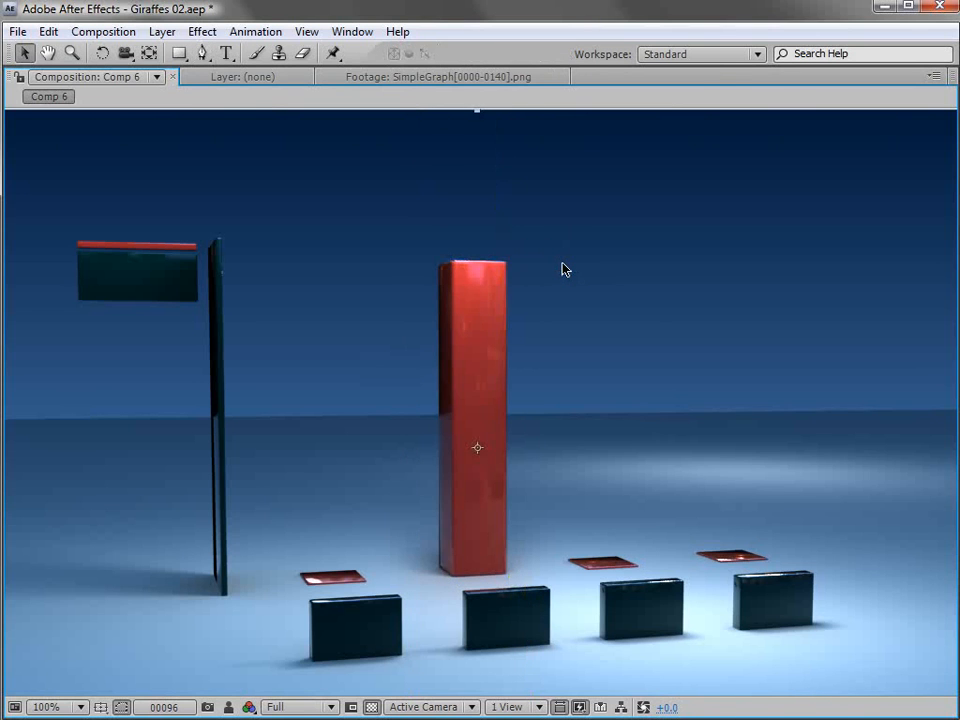
# Compare the second bar's base up close with the Mask 2 mode at None and at Add, leaving it at Add.
pyautogui.press('`')
pyautogui.moveTo(542, 328); pyautogui.dragTo(537, 250)
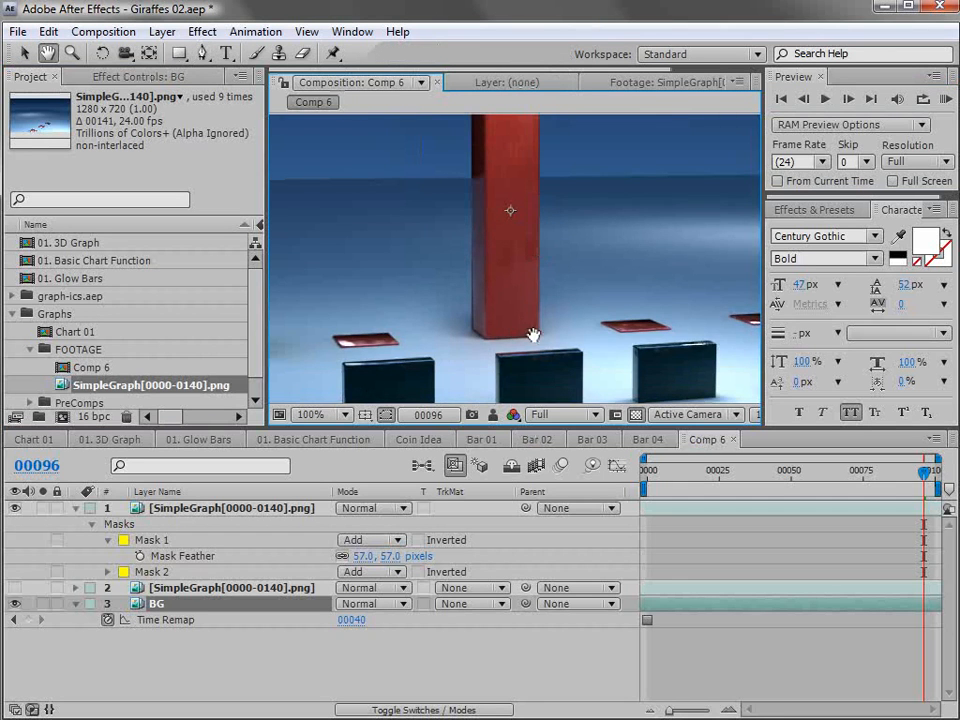
pyautogui.scroll(1, 529, 328)
pyautogui.press('v')
pyautogui.click(180, 572)
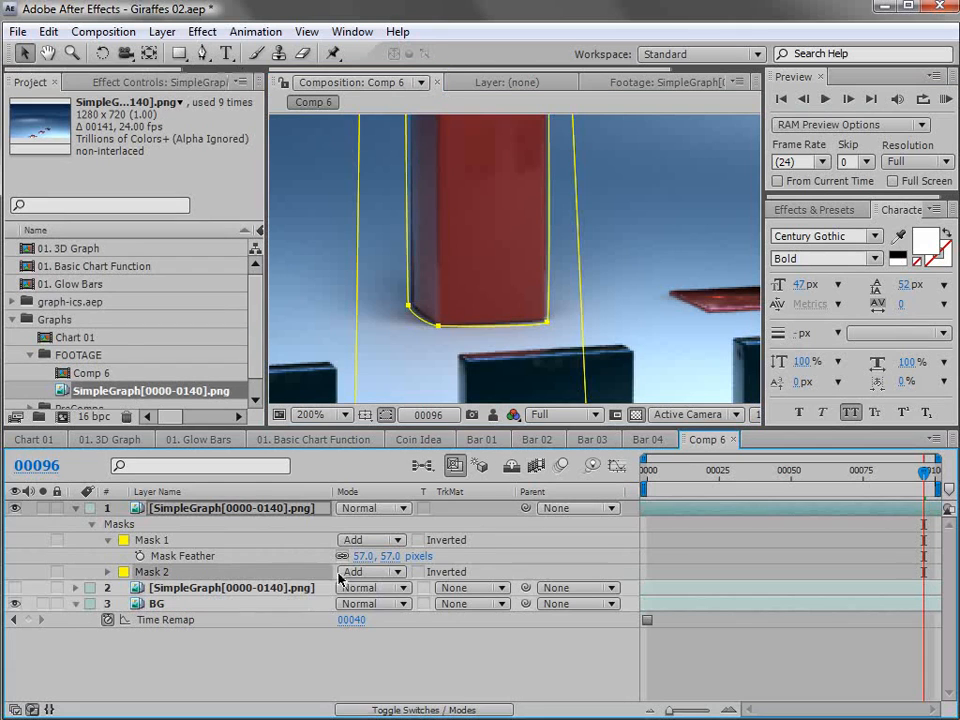
pyautogui.click(370, 572)
pyautogui.click(364, 551)
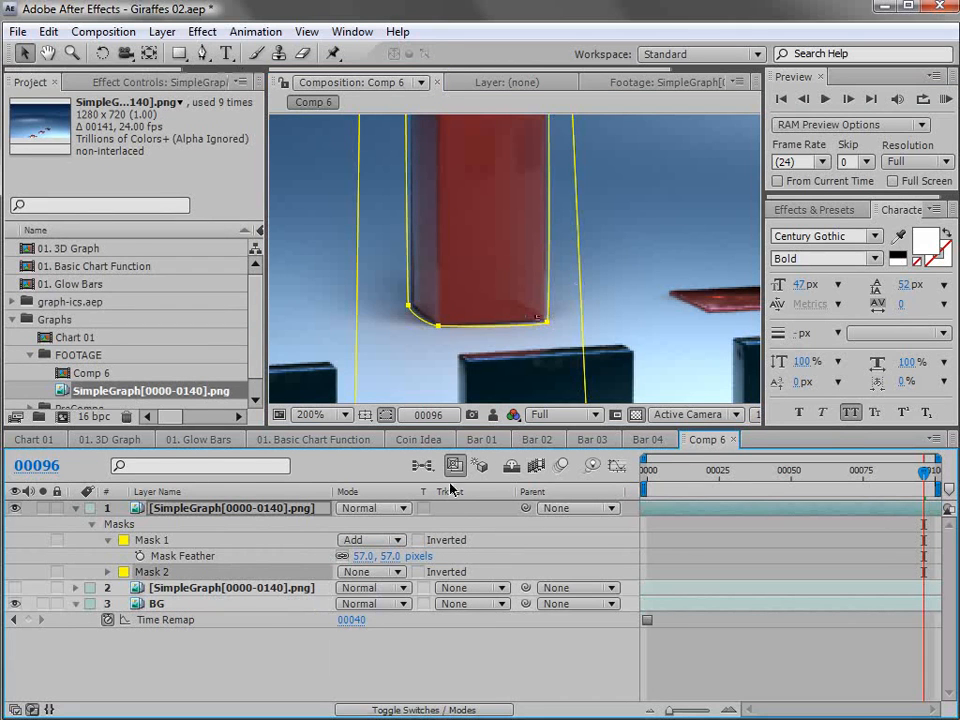
pyautogui.click(367, 572)
pyautogui.click(364, 596)
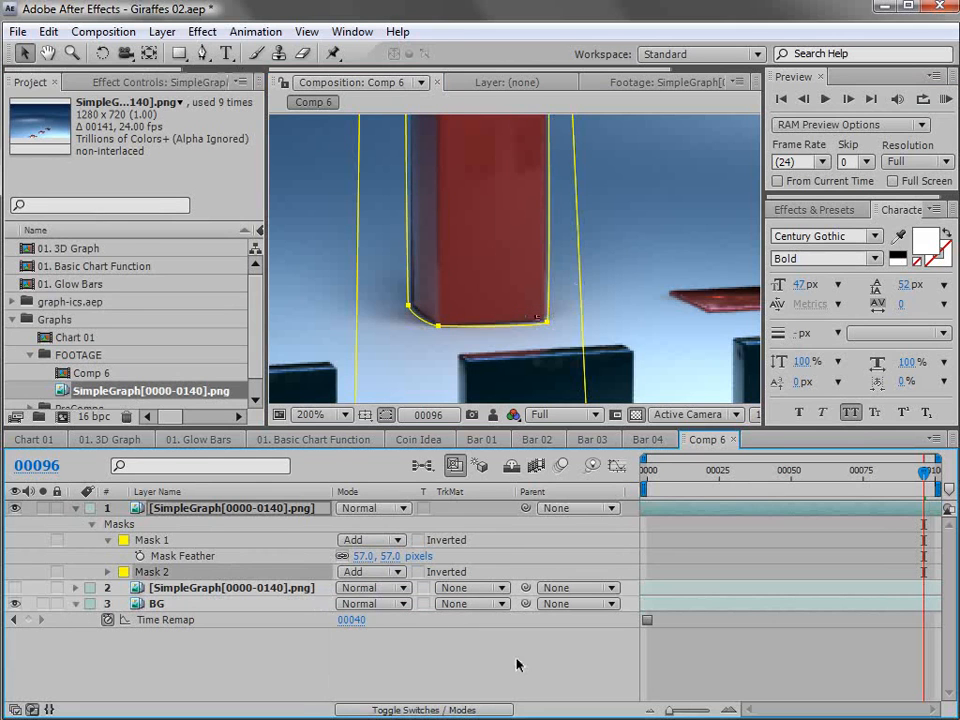
pyautogui.click(472, 455)
pyautogui.press('h')
pyautogui.scroll(-2, 514, 216)
pyautogui.scroll(-1, 519, 287)
pyautogui.moveTo(521, 298); pyautogui.dragTo(512, 253)
pyautogui.press('v')
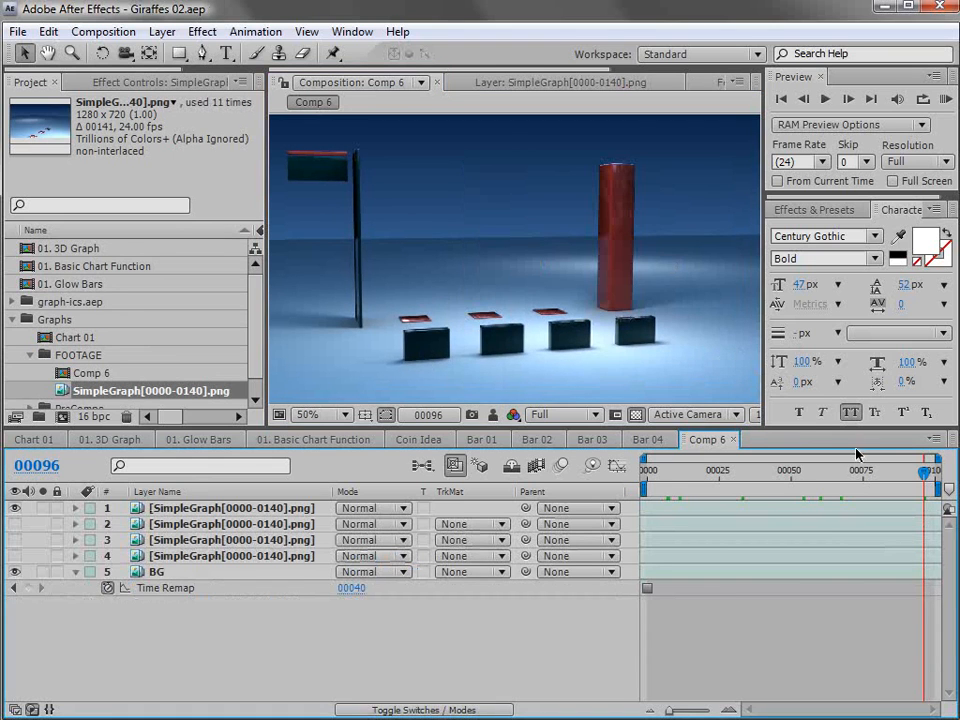
# Show the three hidden SimpleGraph bar layers and return the current time to frame 0.
pyautogui.moveTo(922, 472)
pyautogui.mouseDown()
pyautogui.moveTo(788, 474)
pyautogui.moveTo(908, 474)
pyautogui.mouseUp()
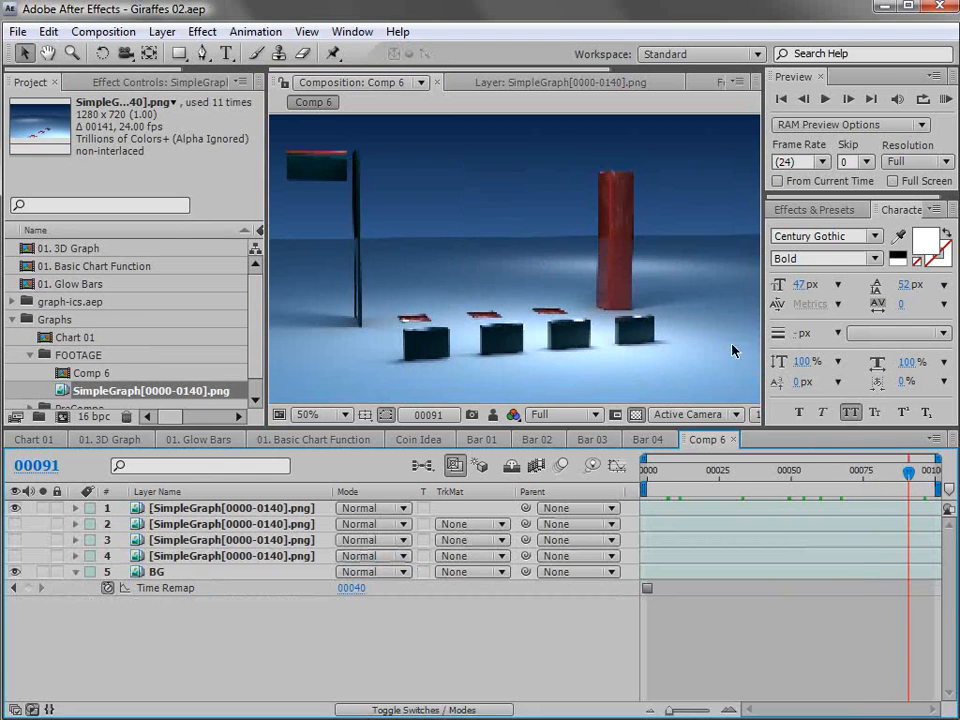
pyautogui.moveTo(14, 523); pyautogui.dragTo(14, 558)
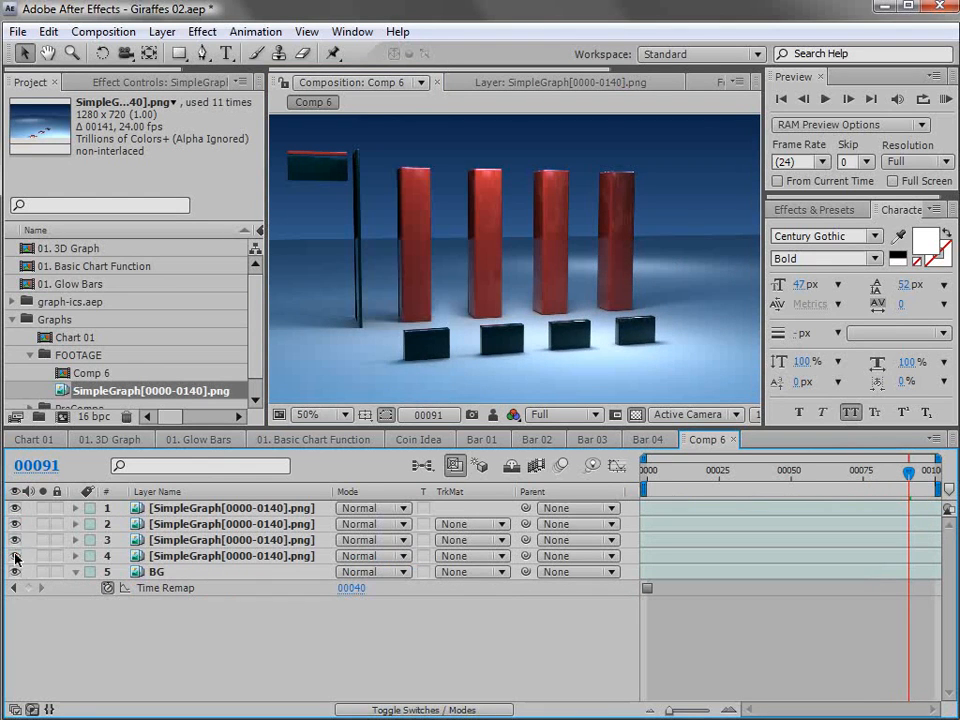
pyautogui.moveTo(718, 469); pyautogui.dragTo(612, 476)
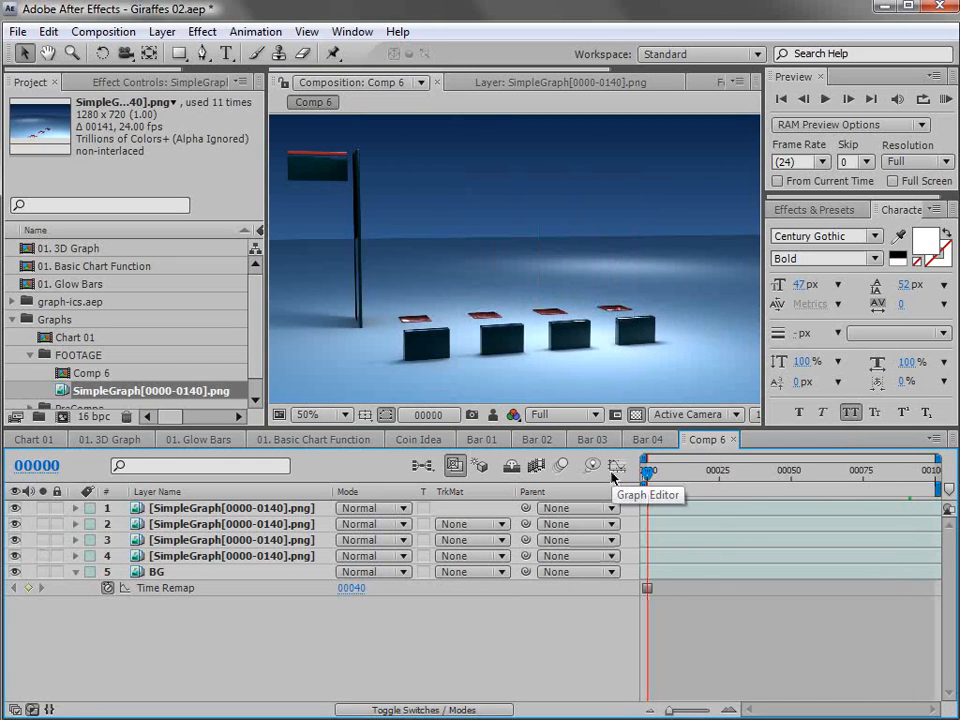
# Pre-compose the first bar's SimpleGraph layer as BAR 01, moving all attributes into the new composition.
pyautogui.click(246, 556)
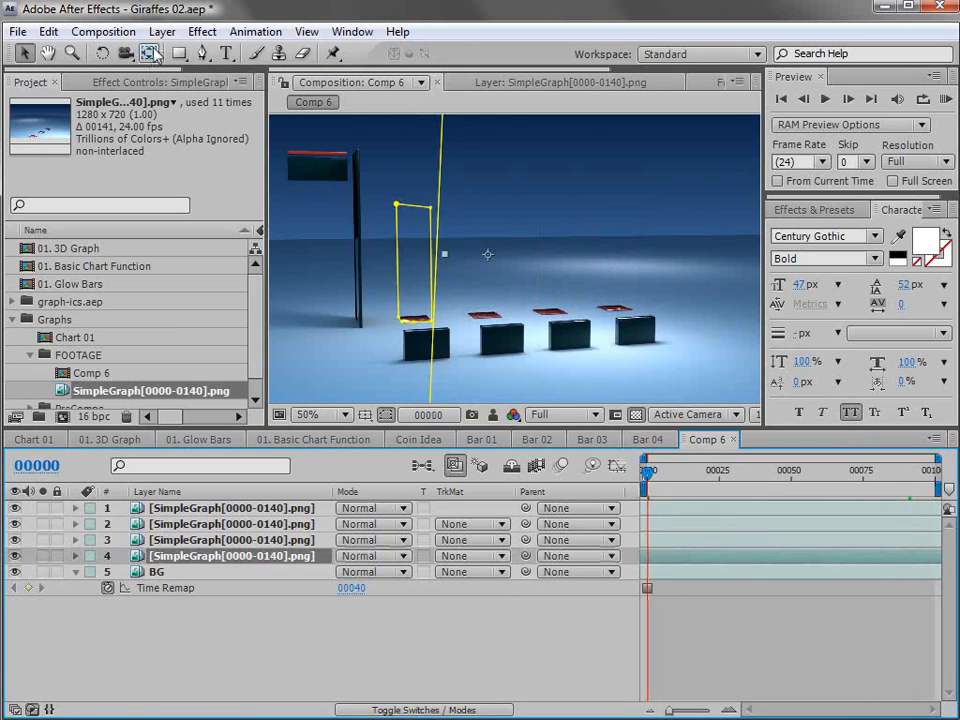
pyautogui.click(160, 31)
pyautogui.click(203, 703)
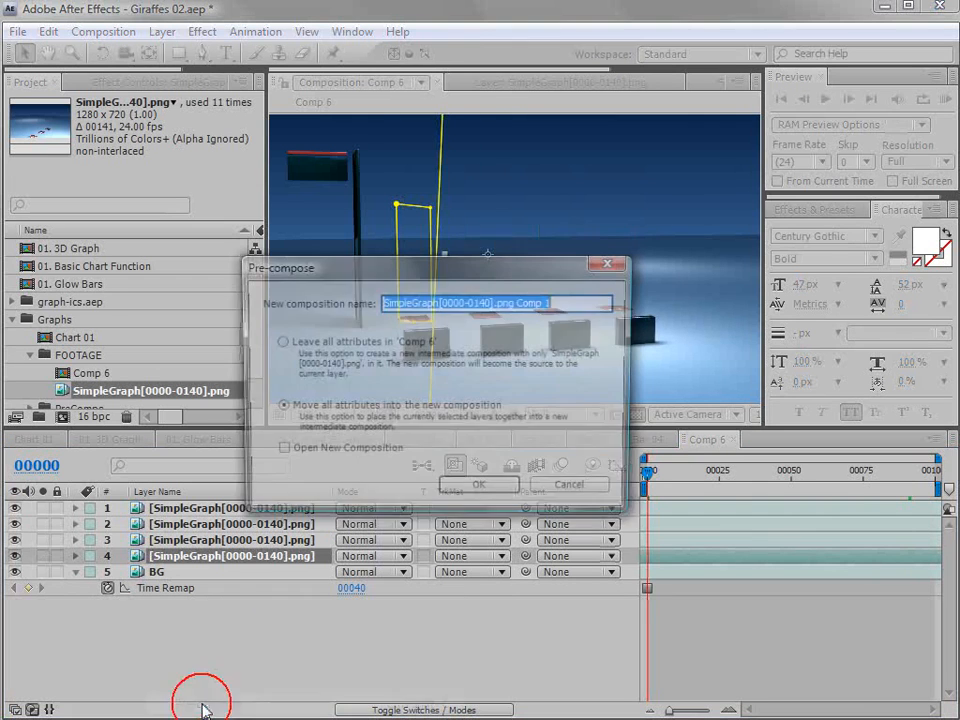
pyautogui.write('BAR')
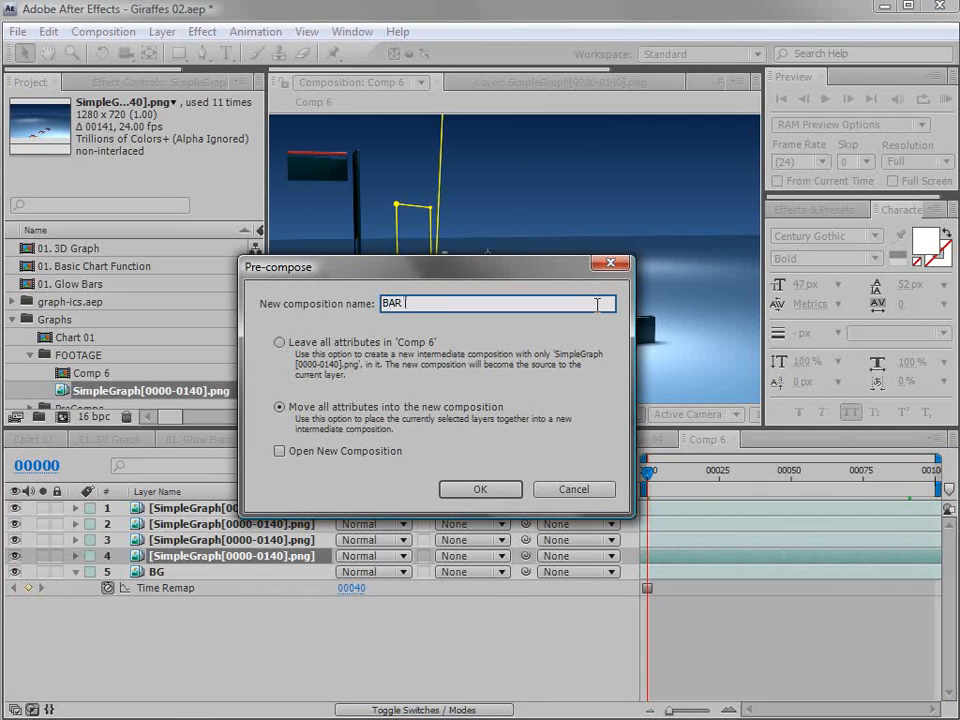
pyautogui.write(' 01')
pyautogui.click(477, 489)
# Pre-compose the second bar's SimpleGraph layer as Bar 02 with all attributes moved.
pyautogui.click(180, 541)
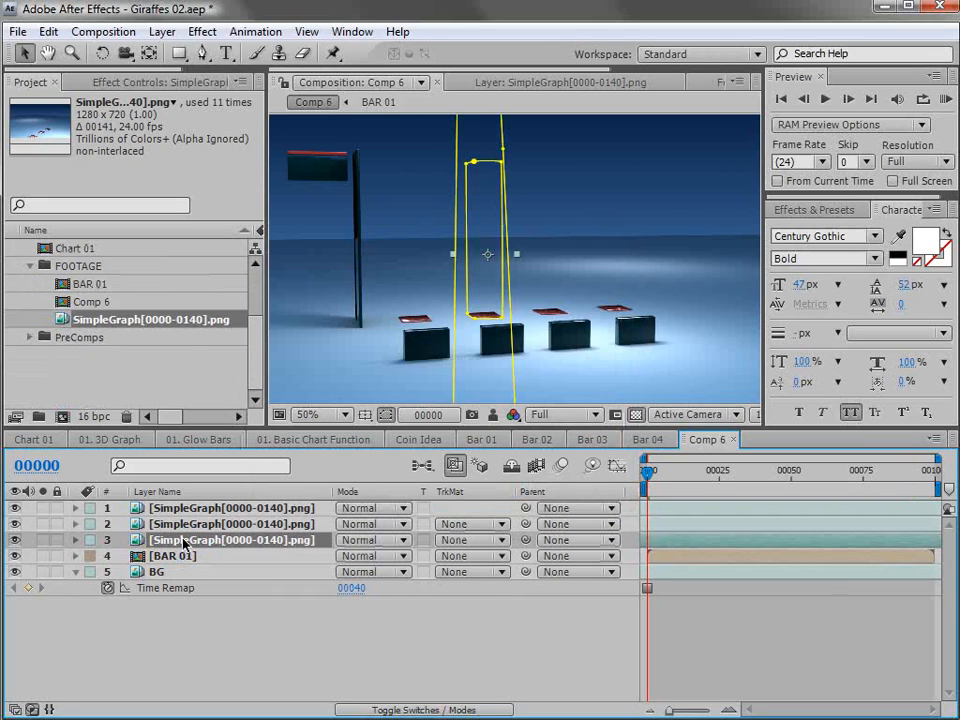
pyautogui.hotkey('ctrl', 'shift', 'c')
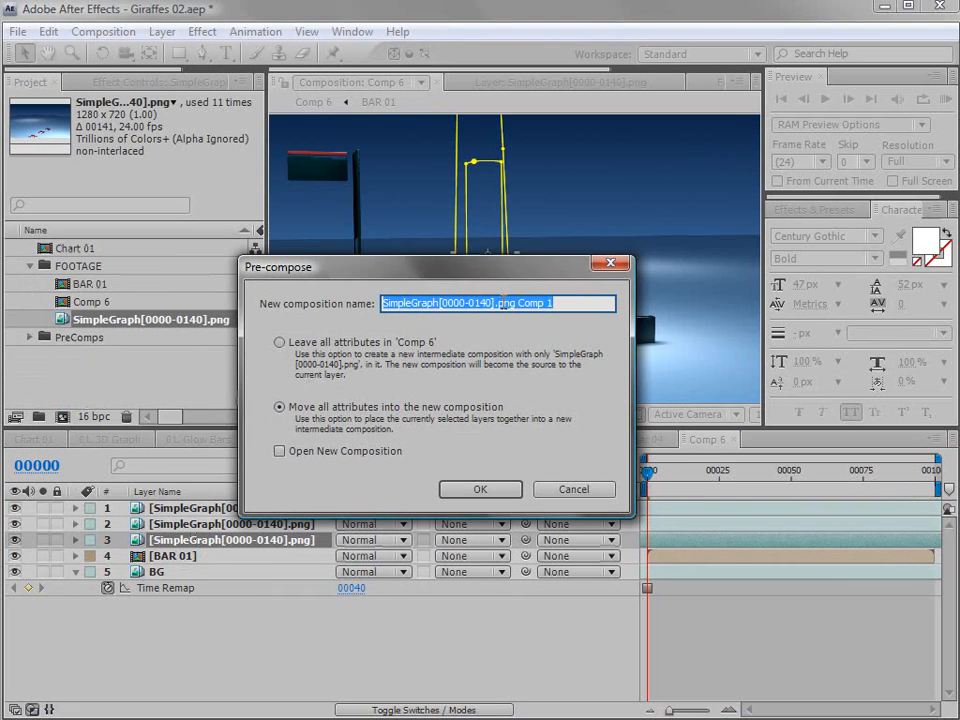
pyautogui.write('Bar ')
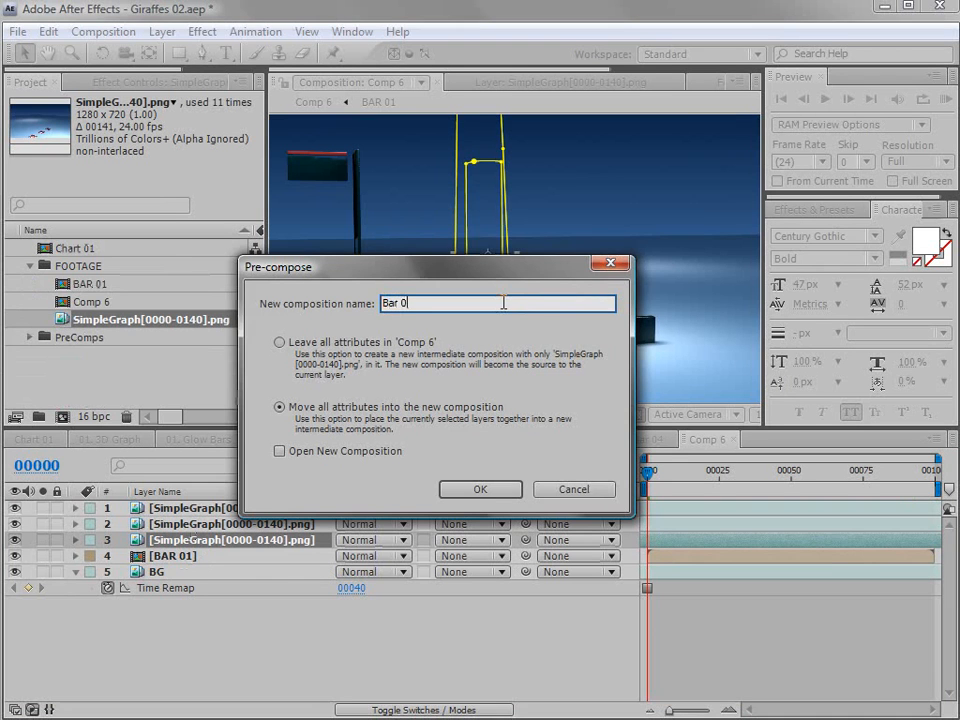
pyautogui.write('02')
pyautogui.press('Return')
# Pre-compose the third bar's SimpleGraph layer as Bar 03 with all attributes moved.
pyautogui.click(165, 523)
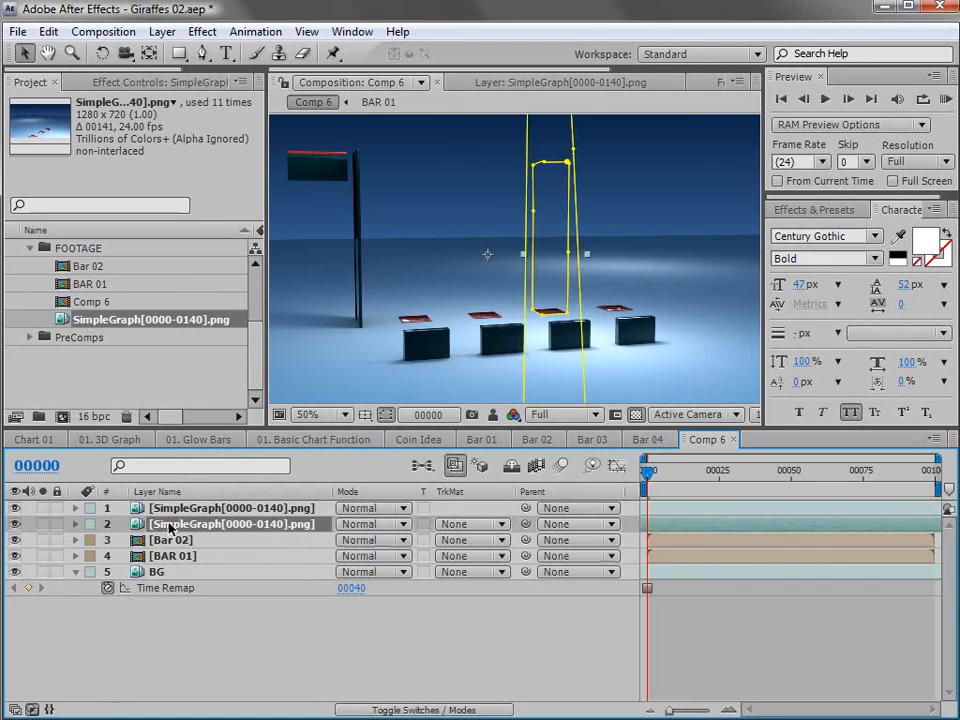
pyautogui.hotkey('ctrl', 'shift', 'c')
pyautogui.write('Bar 03')
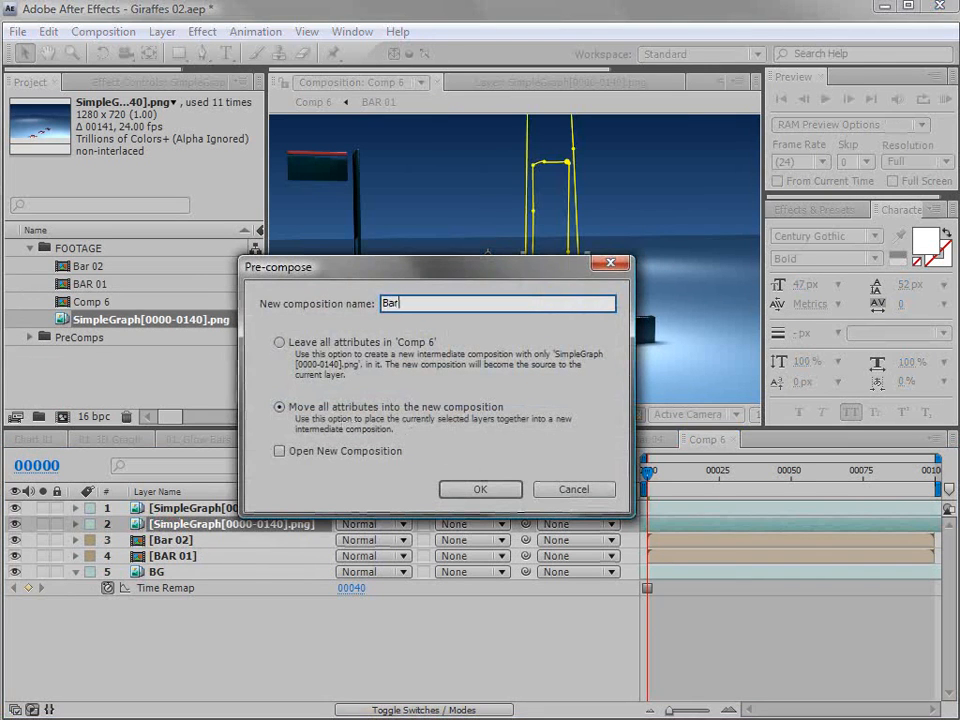
pyautogui.press('Return')
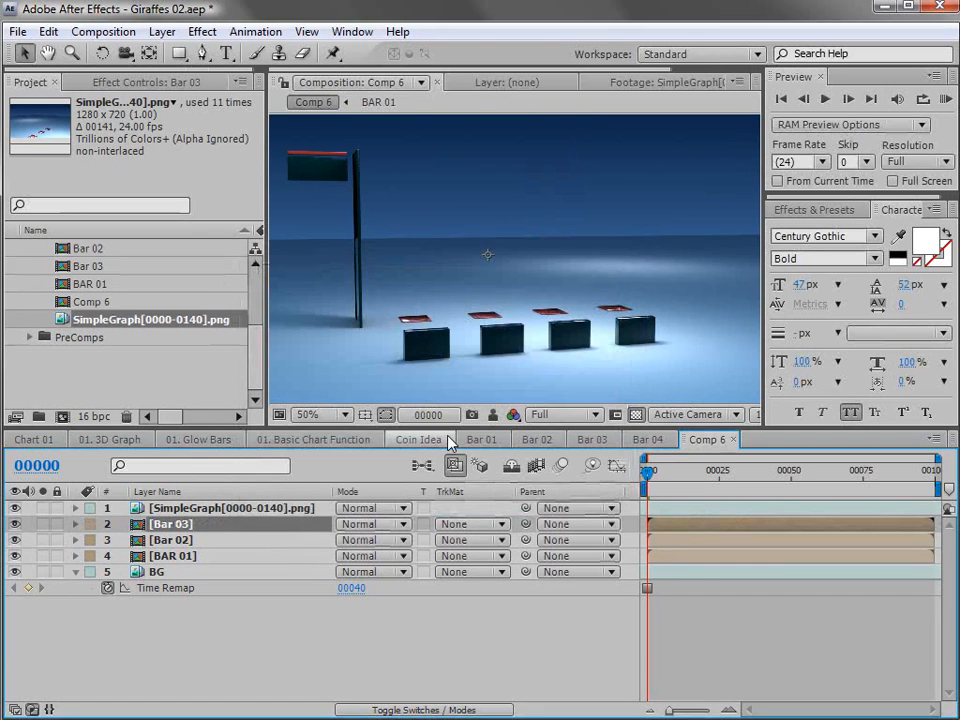
# Pre-compose the fourth bar's SimpleGraph layer as Bar 04 with all attributes moved.
pyautogui.click(229, 508)
pyautogui.hotkey('ctrl', 'shift', 'c')
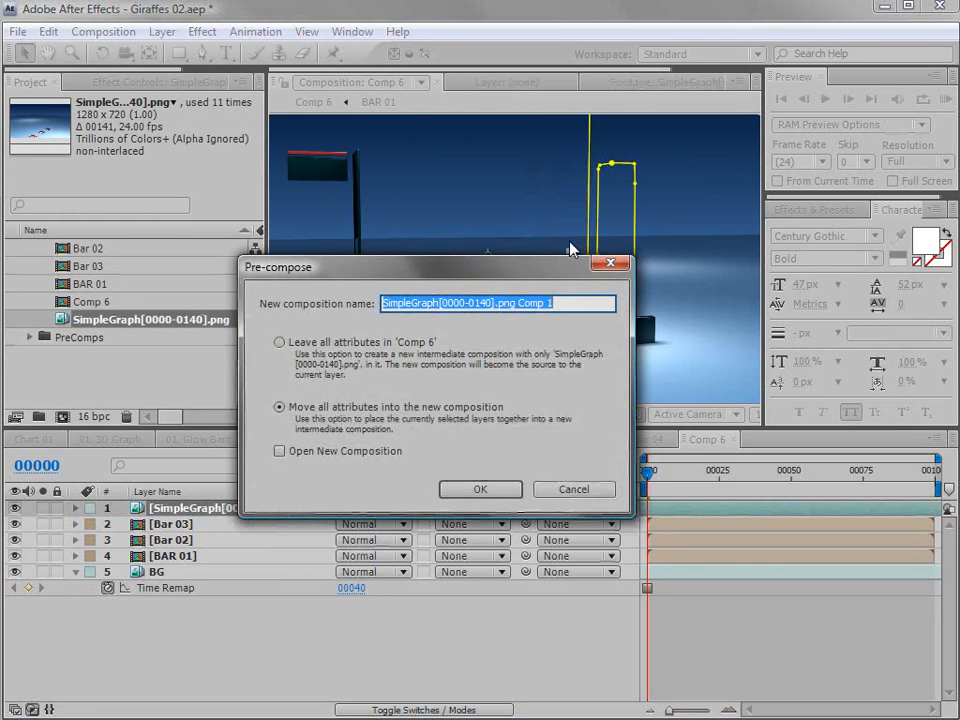
pyautogui.write('Bar 0')
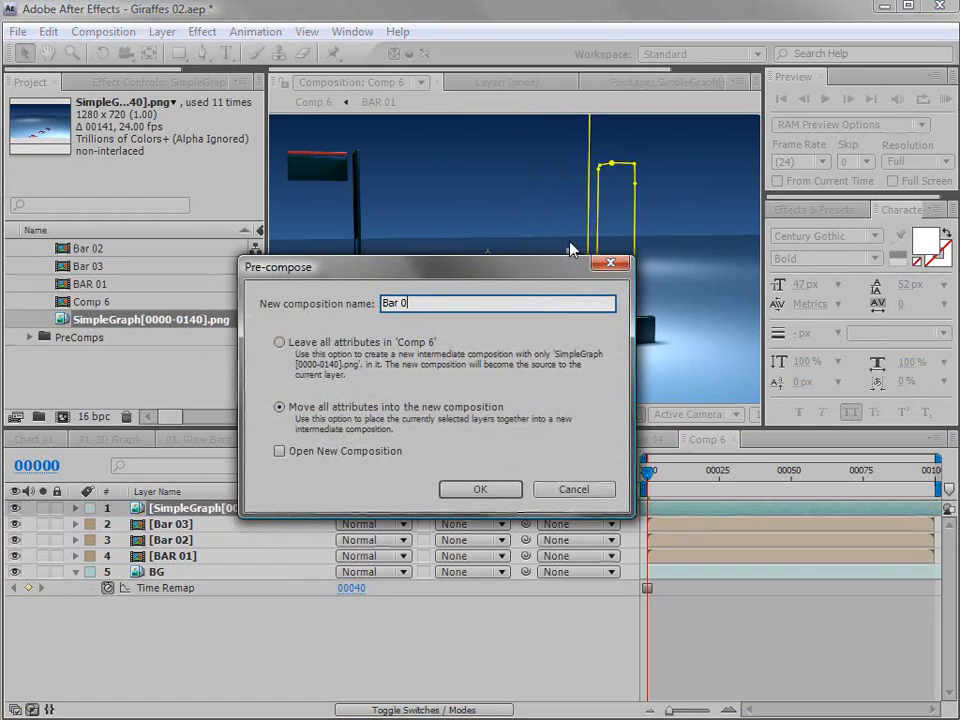
pyautogui.write('4')
pyautogui.press('Return')
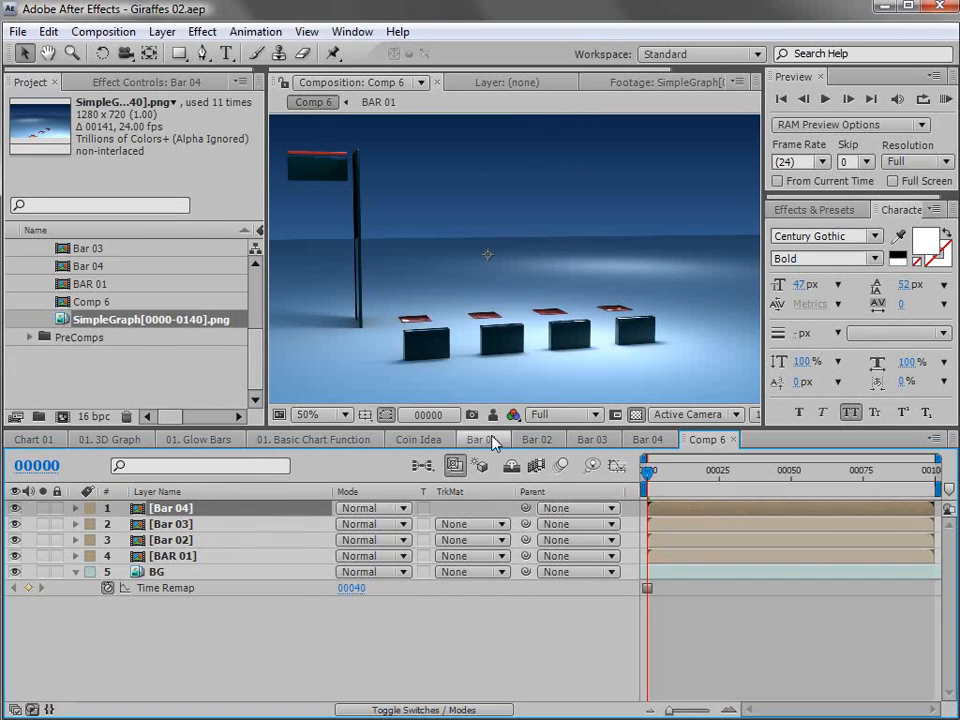
# Keep the current time at frame 0 and display the paragraph formatting options.
pyautogui.moveTo(648, 470); pyautogui.dragTo(625, 502)
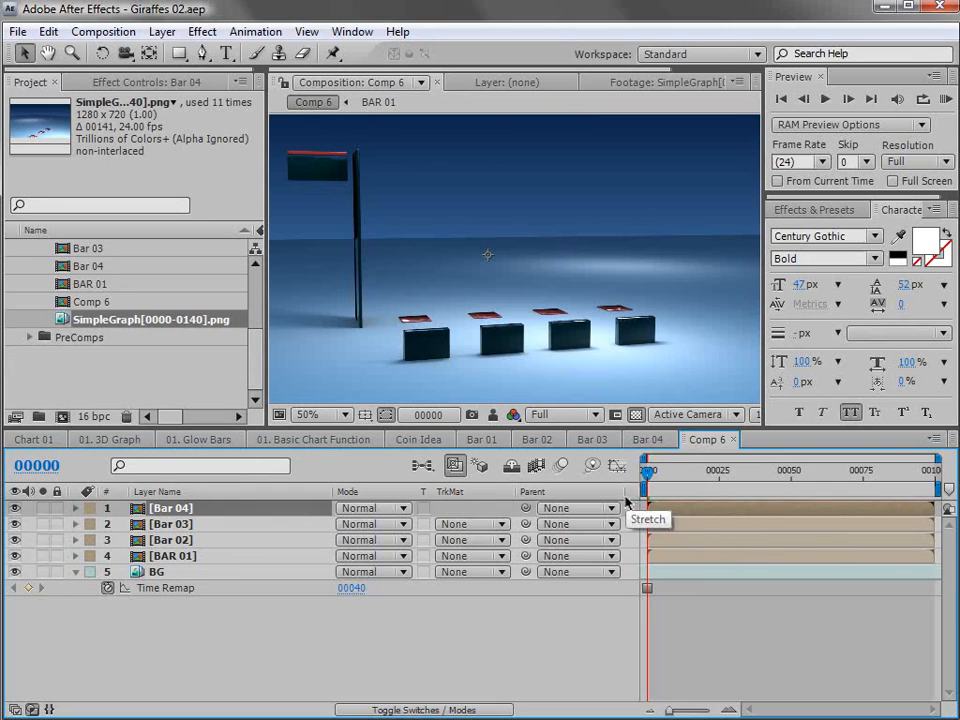
pyautogui.hotkey('ctrl', '7')
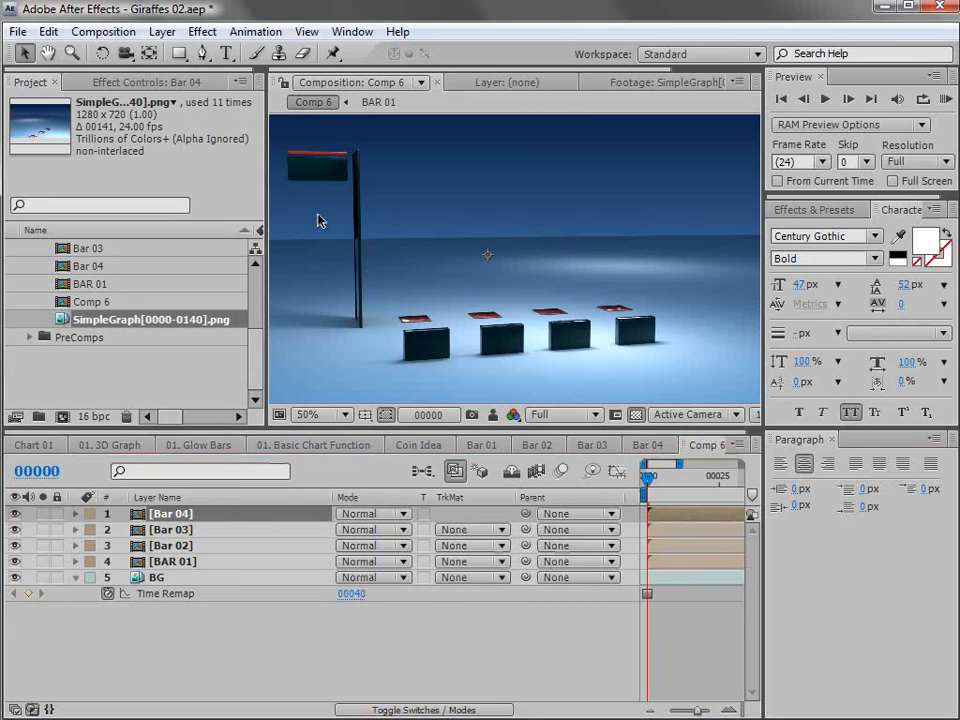
# Add a "100" text layer over the first bar's base block and set its font style to Regular.
pyautogui.click(226, 53)
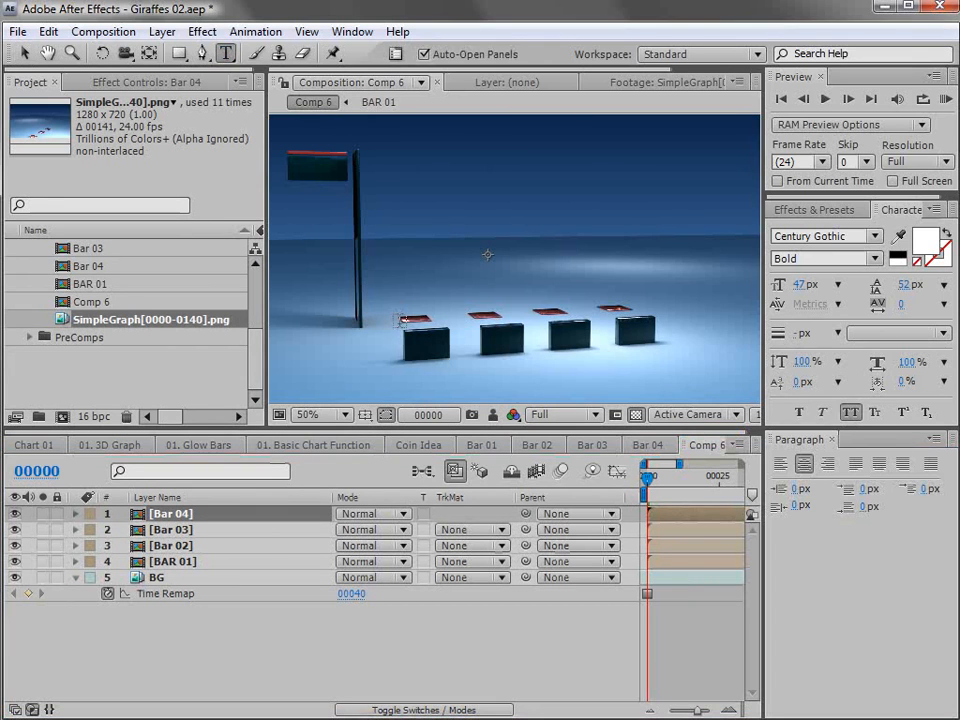
pyautogui.click(412, 342)
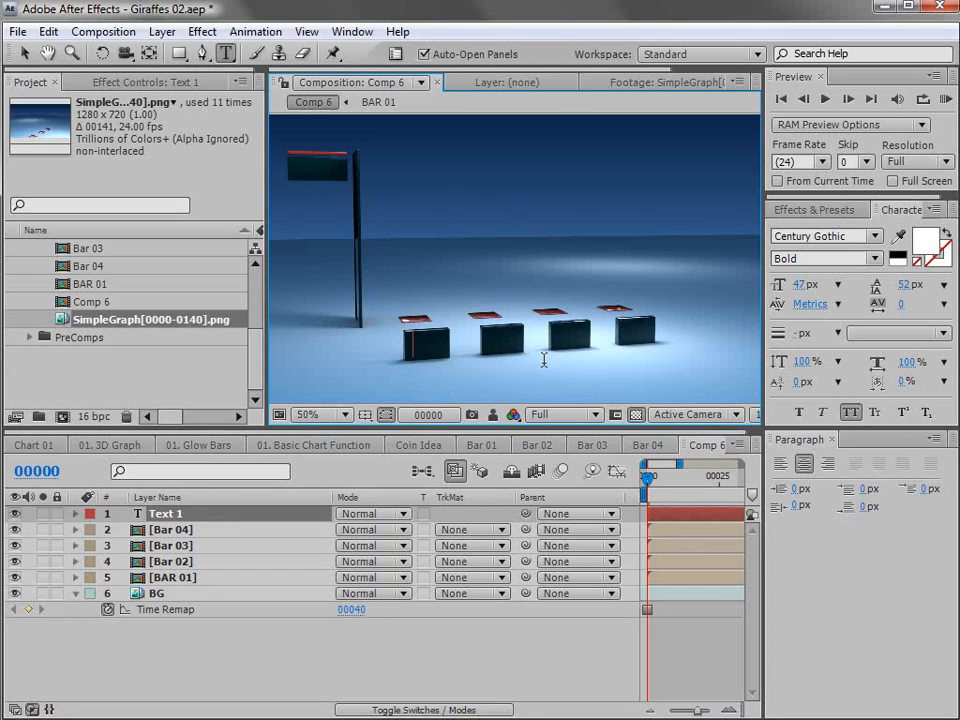
pyautogui.write('100')
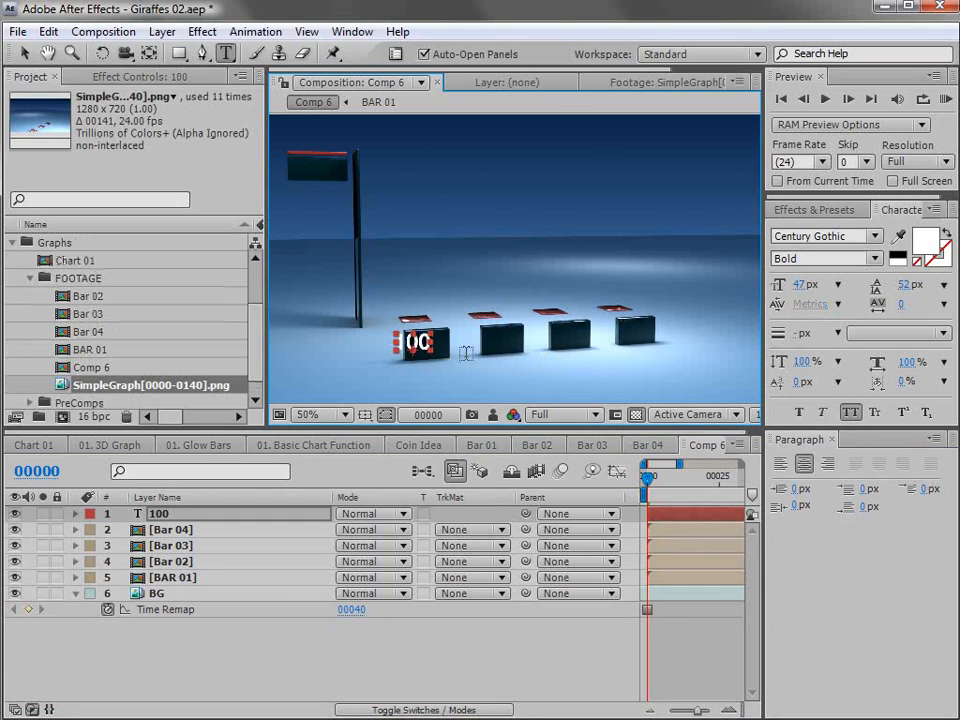
pyautogui.click(830, 258)
pyautogui.click(821, 280)
pyautogui.click(23, 53)
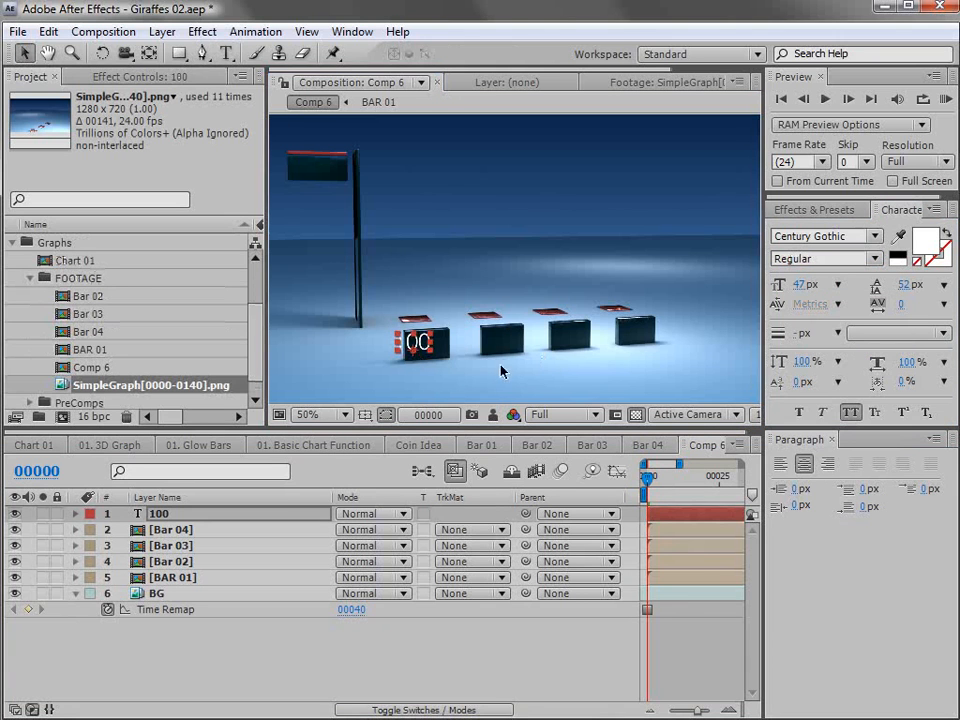
# Make the 100 text a 3D layer and adjust it to fit the angle of the first bar's base block.
pyautogui.press('F4')
pyautogui.click(441, 514)
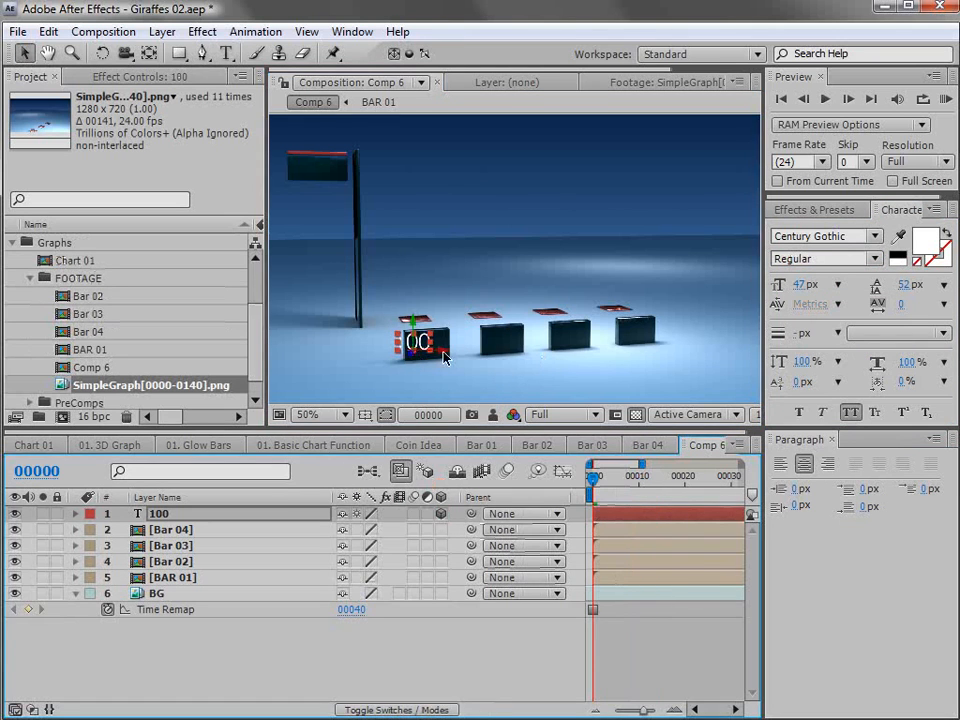
pyautogui.press('space')
pyautogui.moveTo(452, 335); pyautogui.dragTo(468, 311)
pyautogui.scroll(2, 468, 311)
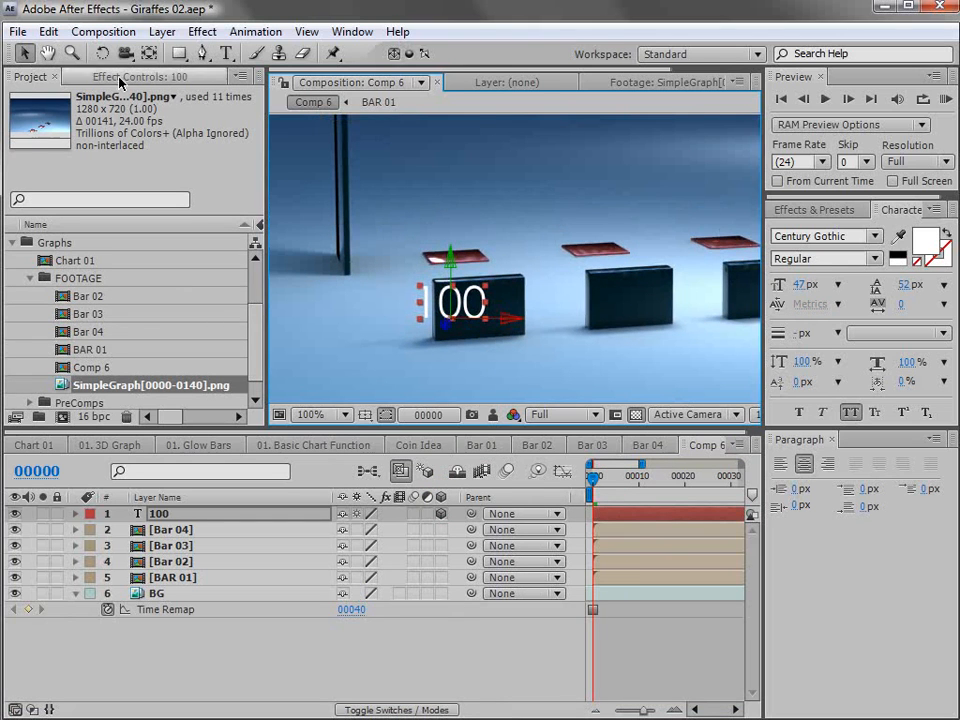
pyautogui.click(104, 55)
pyautogui.moveTo(449, 300); pyautogui.dragTo(492, 307)
pyautogui.press('v')
# Centre the 100 text on the front face of the first base block and fine-tune its rotation.
pyautogui.press('Left')
pyautogui.press('Left')
pyautogui.press('Left')
pyautogui.press('Left')
pyautogui.press('Left')
pyautogui.press('Left')
pyautogui.click(803, 463)
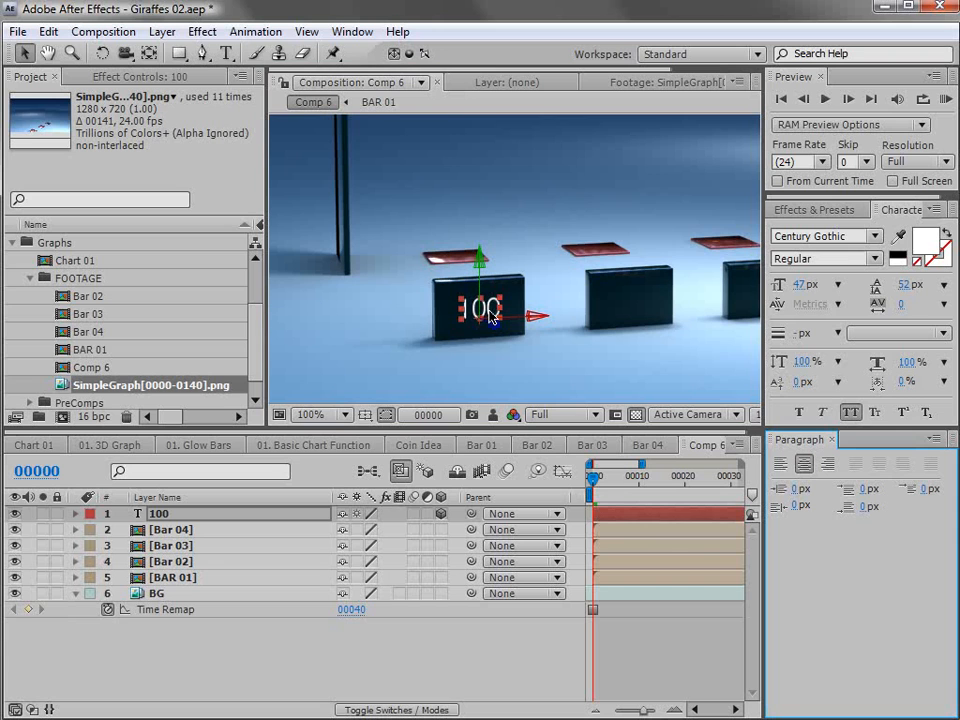
pyautogui.moveTo(490, 315); pyautogui.dragTo(385, 309)
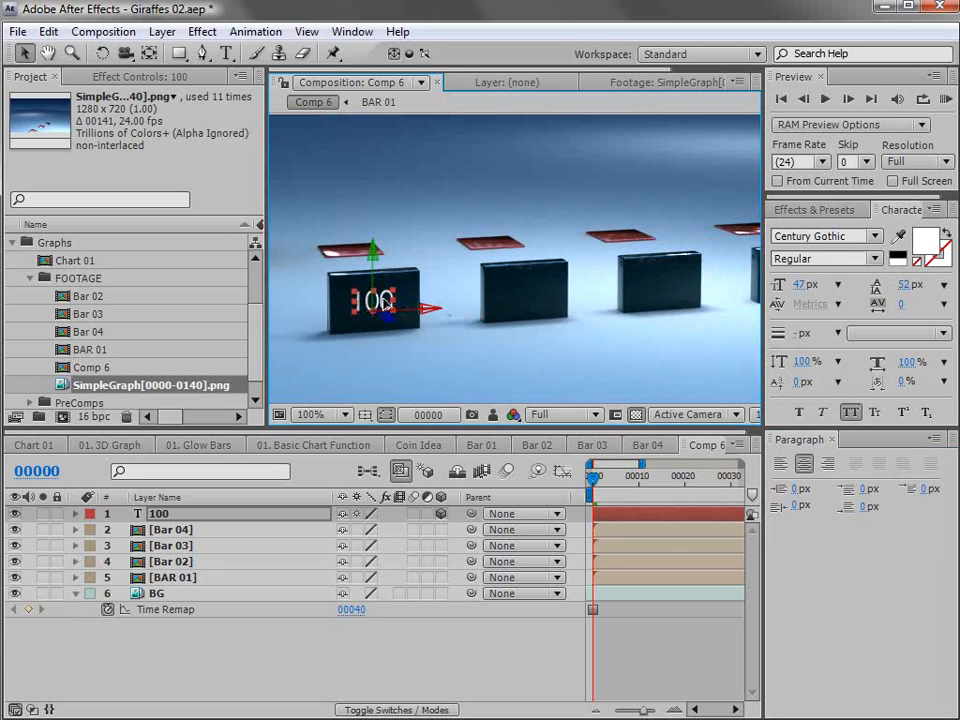
pyautogui.press('w')
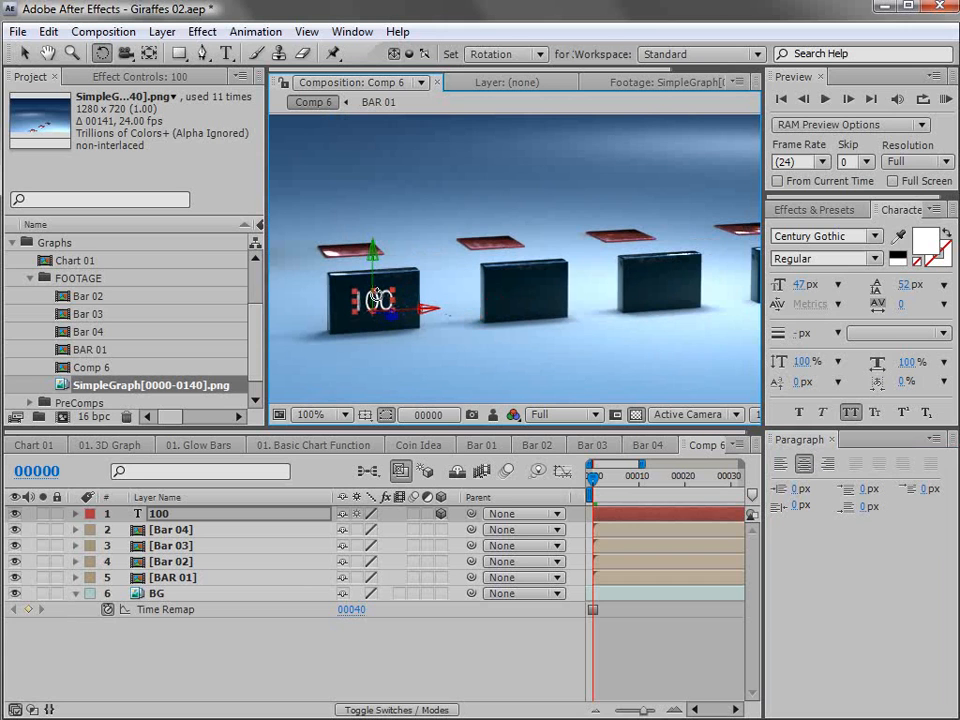
pyautogui.press('v')
pyautogui.click(413, 349)
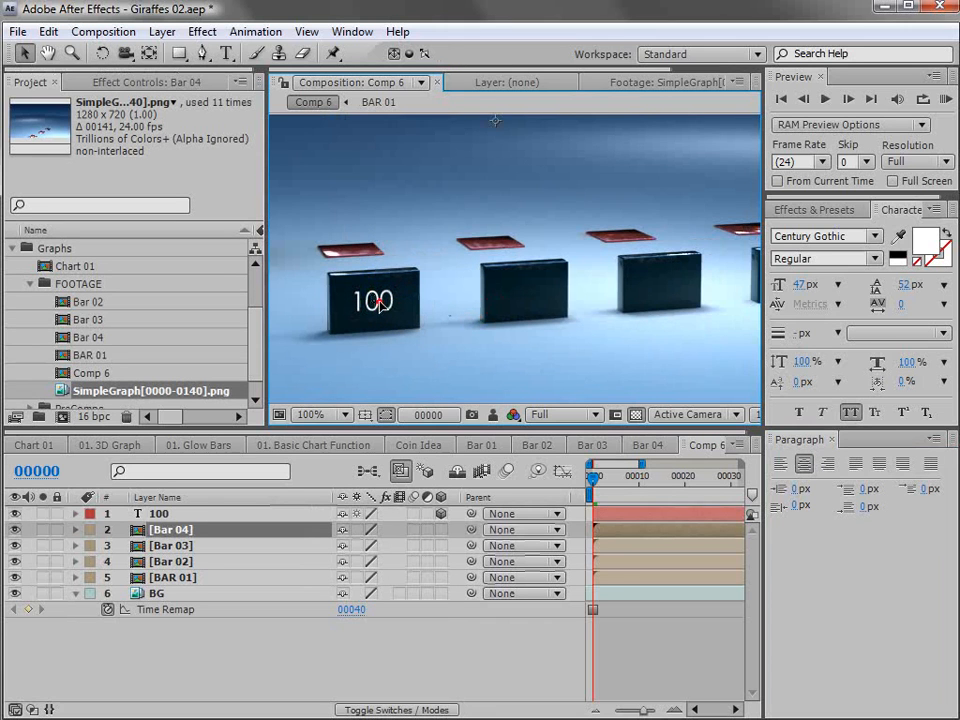
# Duplicate the 100 text layer three times and place the copies on the second, third and fourth bars' base blocks.
pyautogui.click(170, 513)
pyautogui.hotkey('ctrl', 'd')
pyautogui.moveTo(410, 310); pyautogui.dragTo(540, 297)
pyautogui.hotkey('ctrl', 'd')
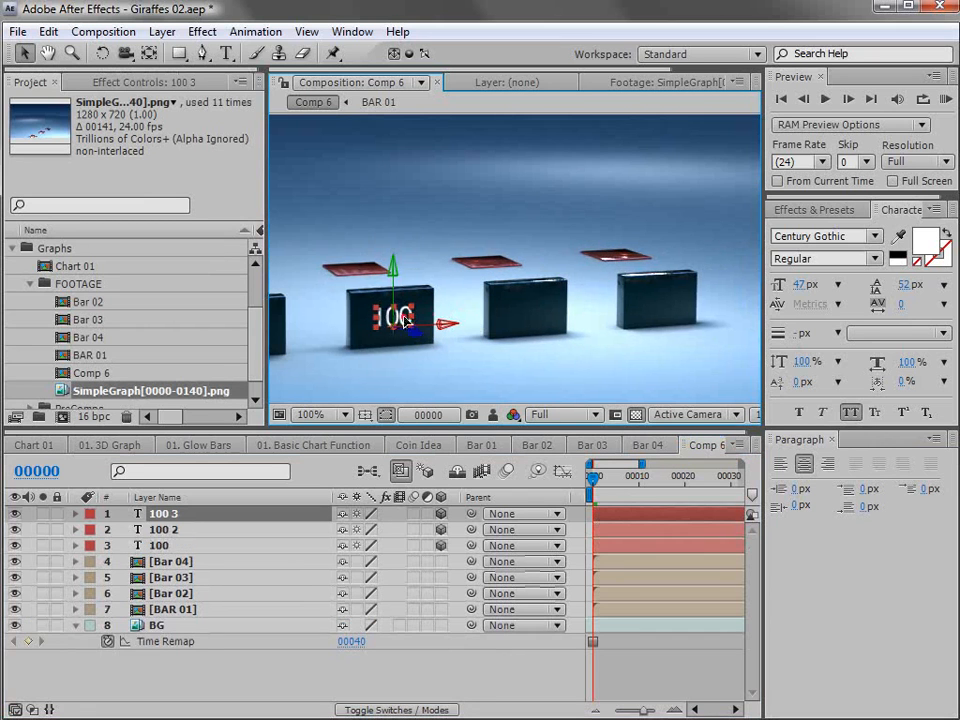
pyautogui.hotkey('ctrl', 'd')
pyautogui.moveTo(537, 311); pyautogui.dragTo(672, 300)
pyautogui.press('Return')
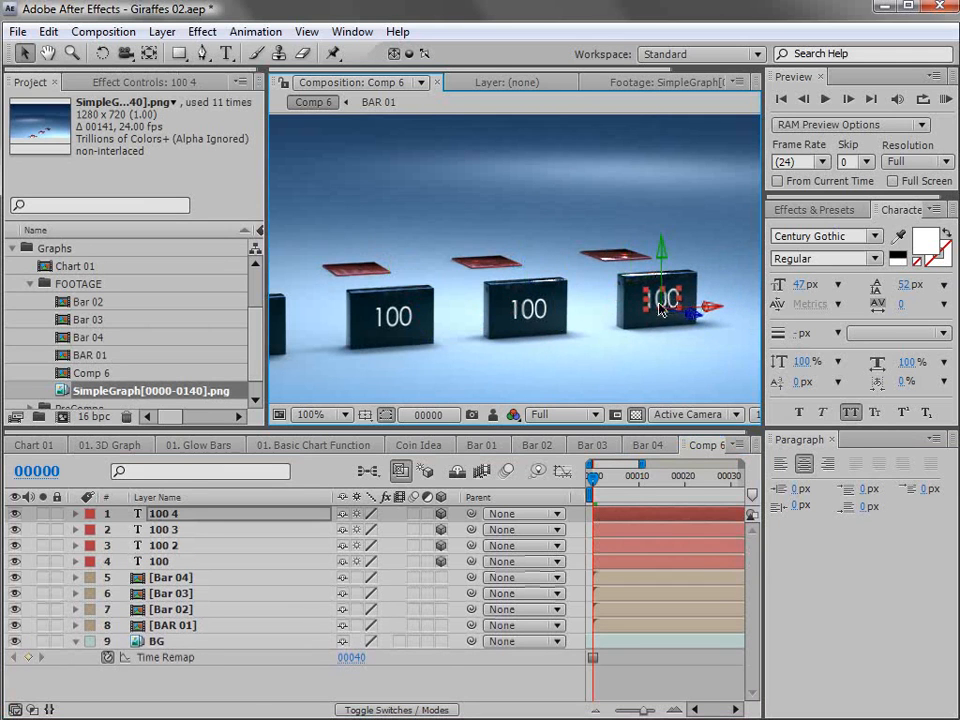
# Duplicate the fourth 100 label and place the copy on the red-topped sign beside the tall post, aligned to its angle.
pyautogui.press(',')
pyautogui.press('h')
pyautogui.moveTo(486, 319); pyautogui.dragTo(520, 294)
pyautogui.press('v')
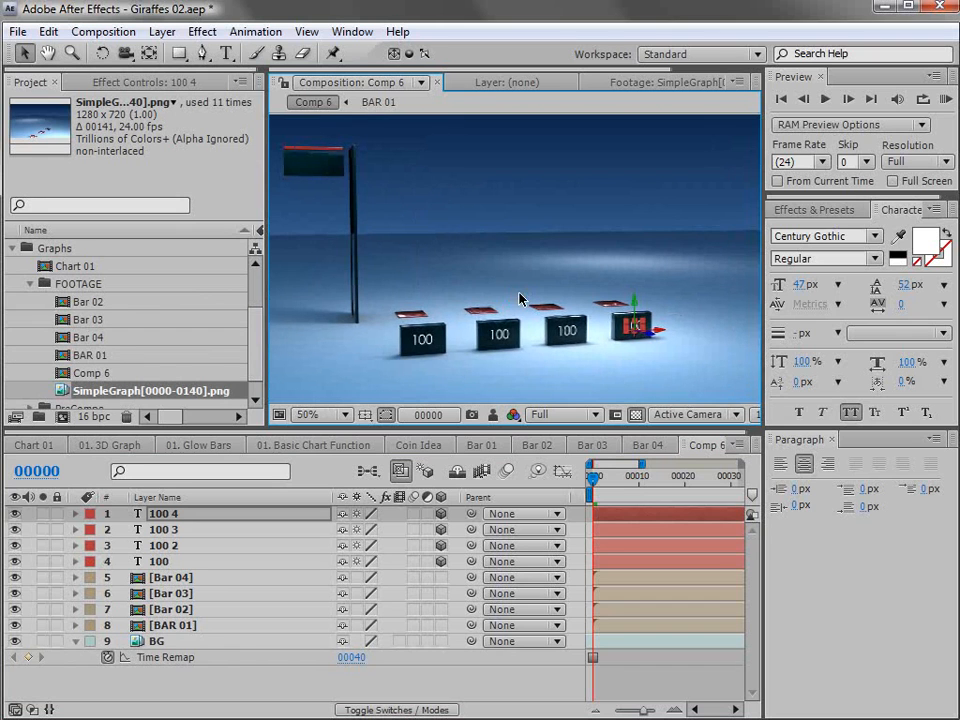
pyautogui.click(170, 514)
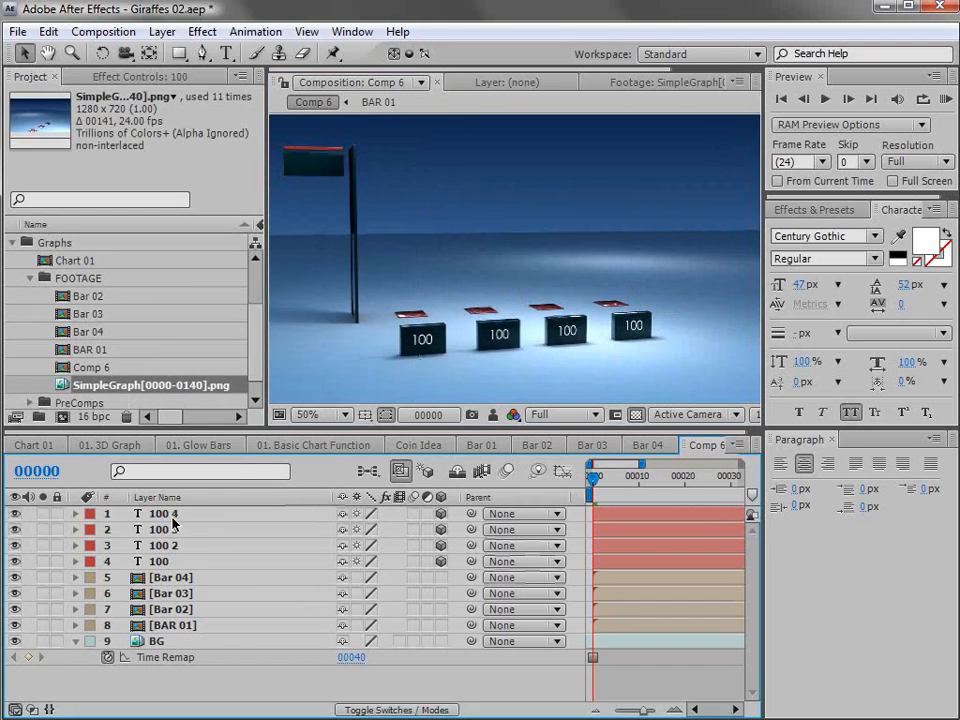
pyautogui.hotkey('ctrl', 'd')
pyautogui.press('`')
pyautogui.press('/')
pyautogui.moveTo(845, 500); pyautogui.dragTo(193, 177)
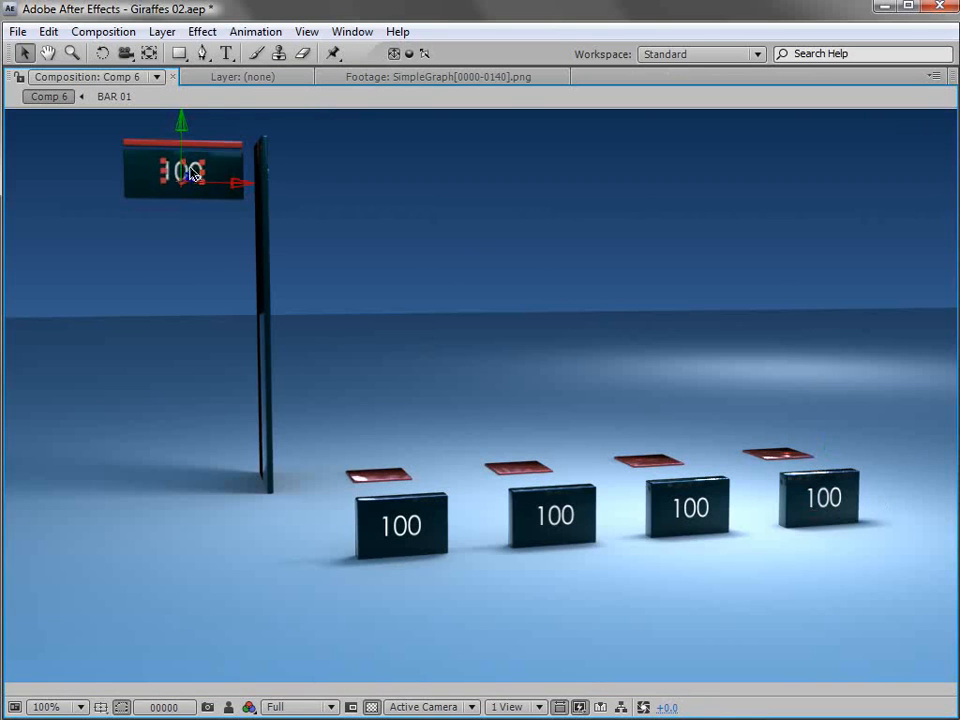
pyautogui.press('w')
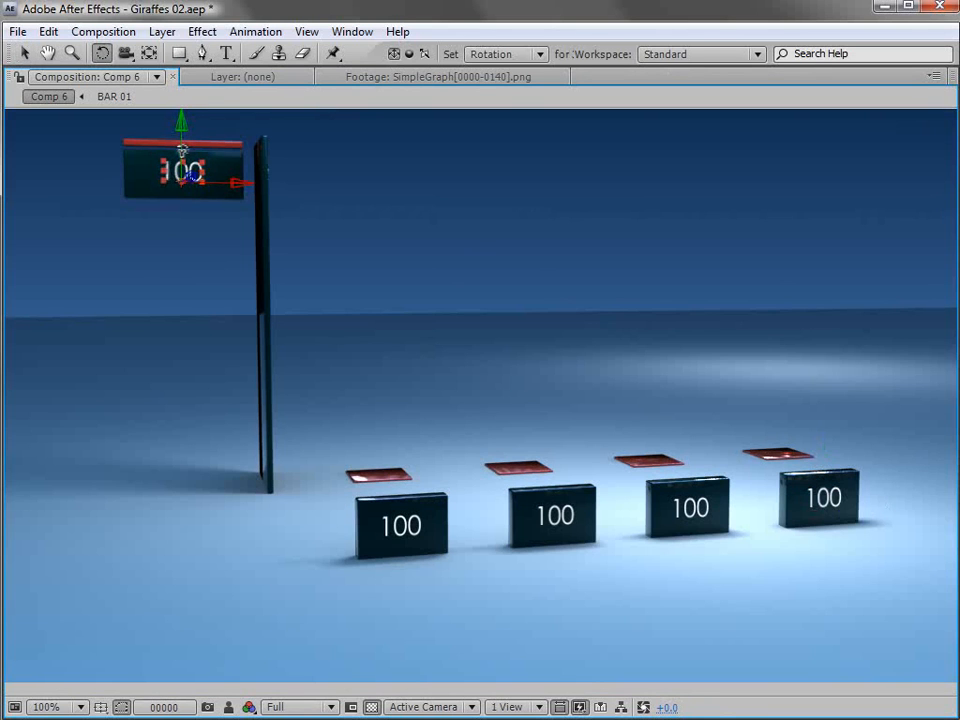
pyautogui.press('v')
pyautogui.click(321, 257)
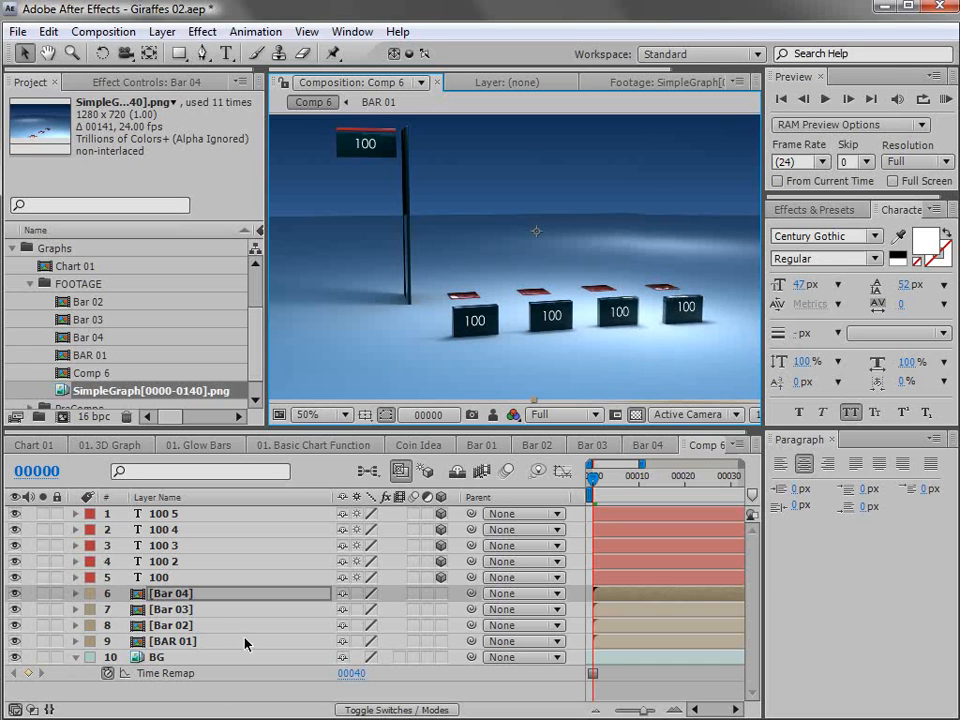
# Apply a Slider Control effect to the BAR 01 layer and rename the effect Bar Value.
pyautogui.click(203, 642)
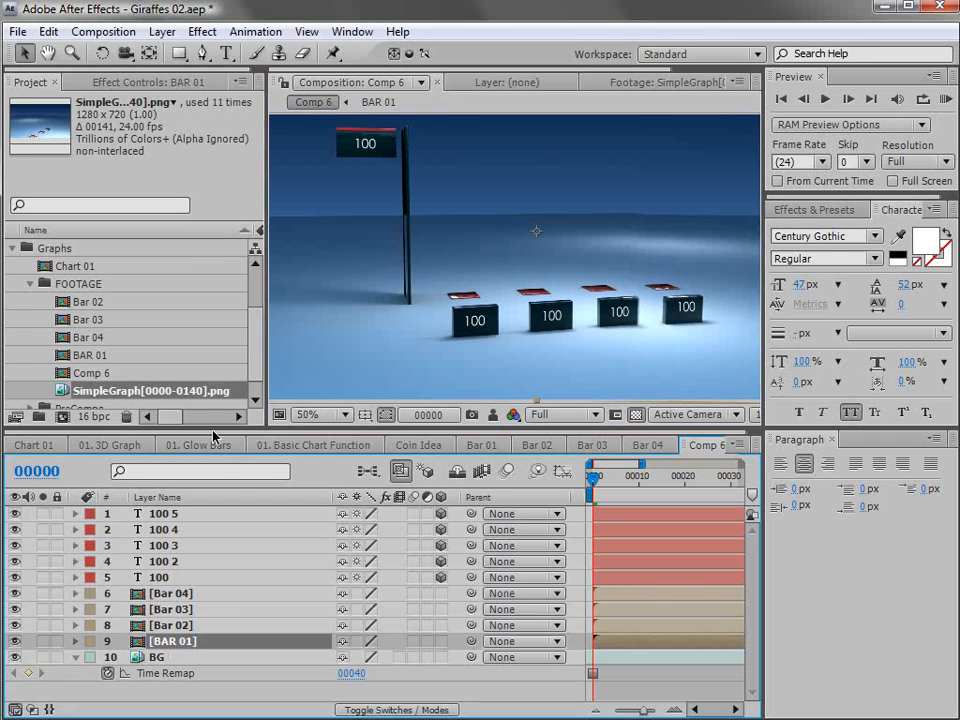
pyautogui.click(202, 31)
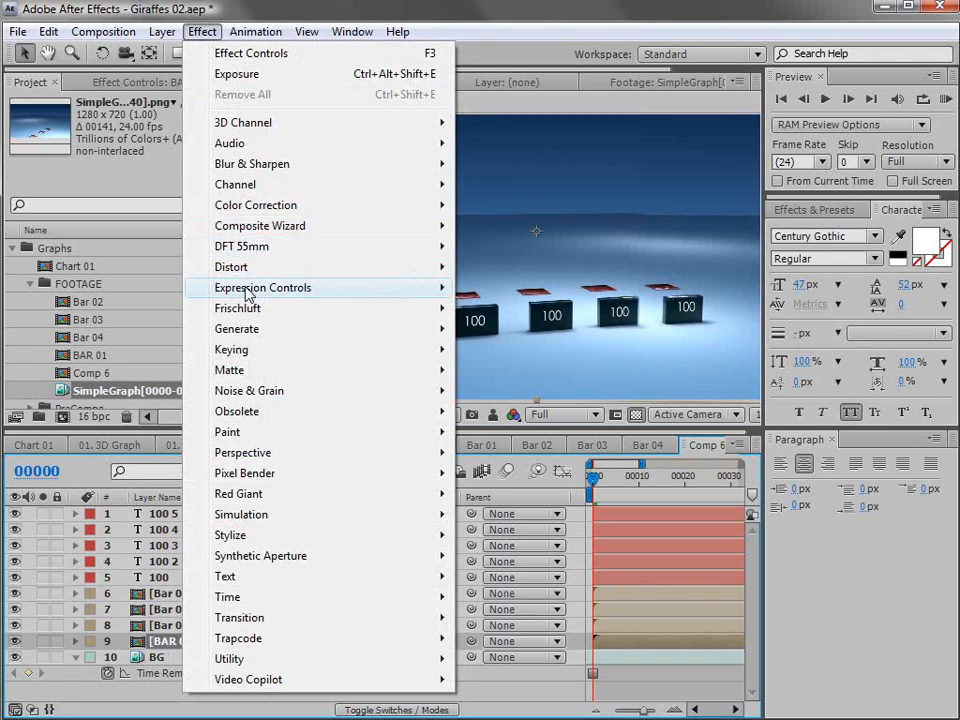
pyautogui.click(247, 290)
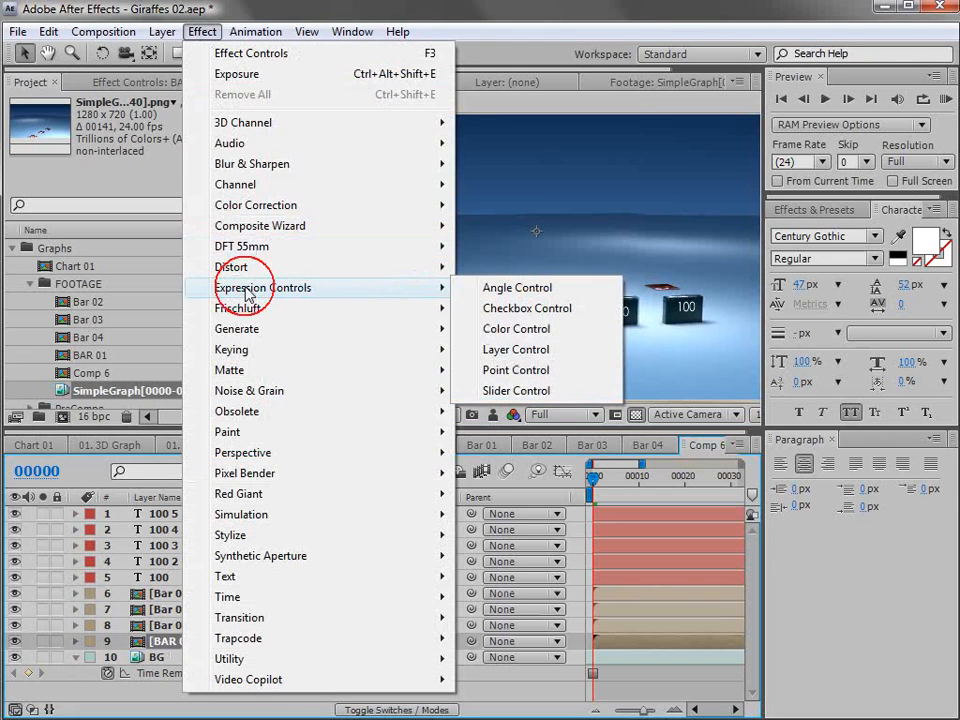
pyautogui.click(508, 390)
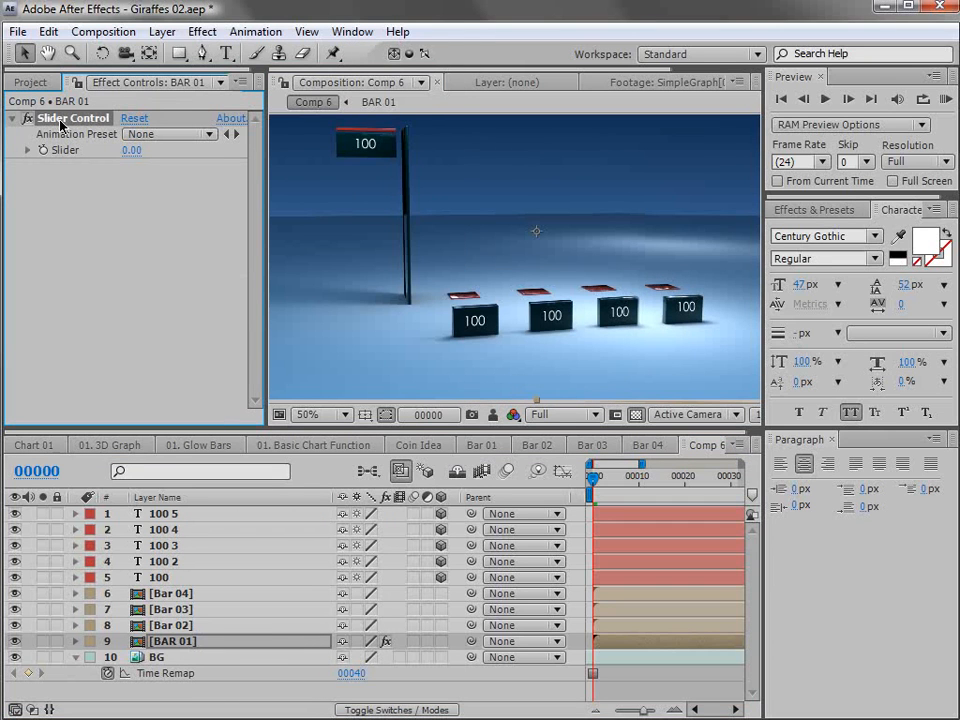
pyautogui.press('Return')
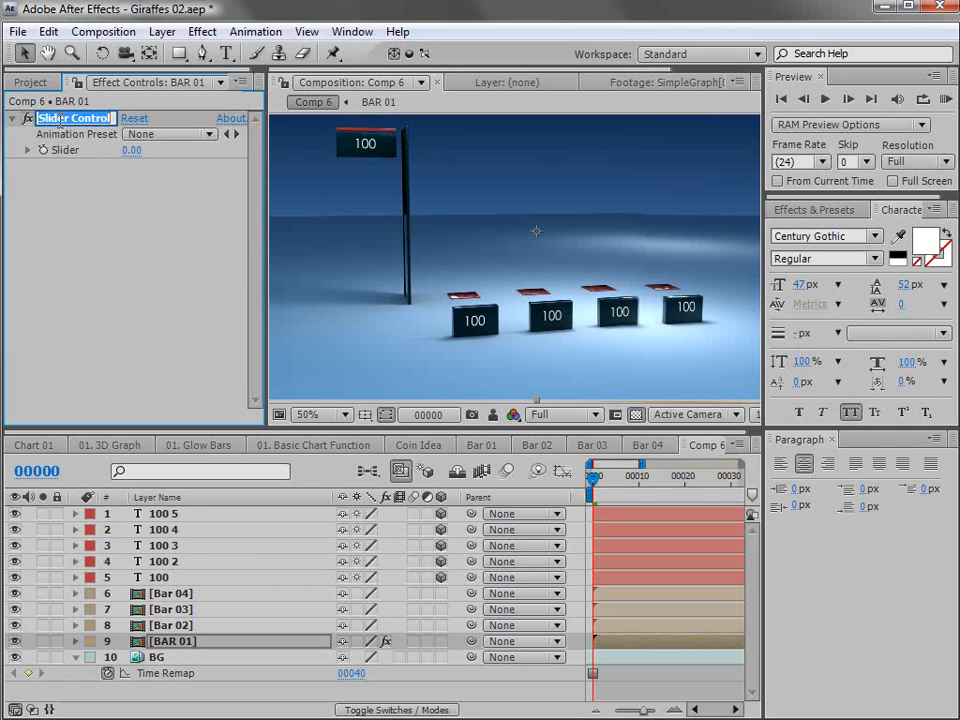
pyautogui.write('Bar S')
pyautogui.press('BackSpace')
pyautogui.write('Value')
pyautogui.press('Return')
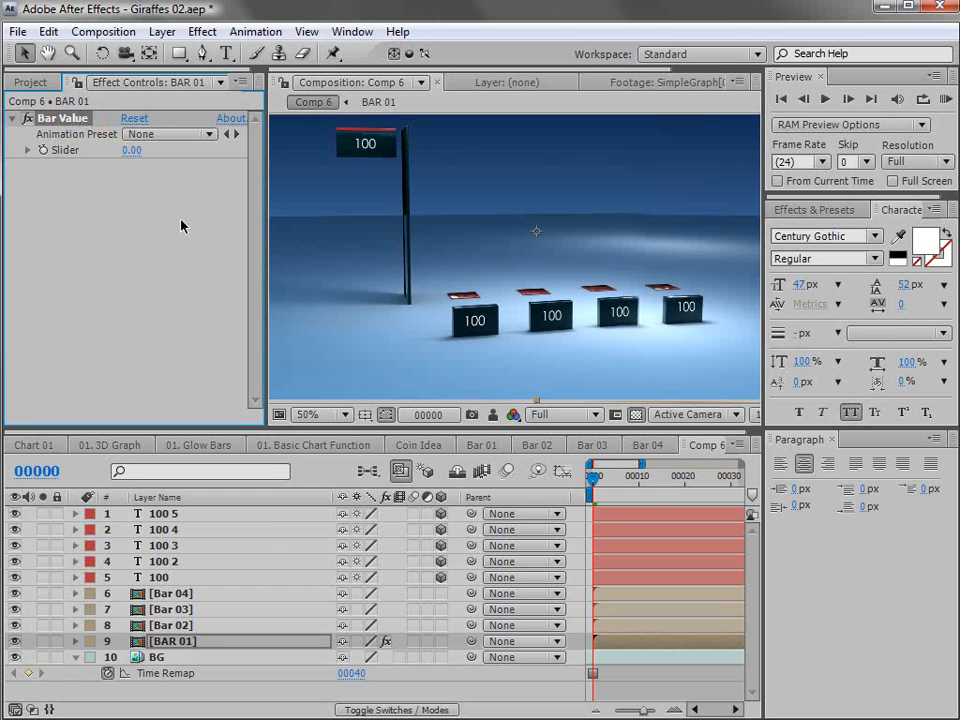
# Rename the sign's text layer, 100 5, as Max Value.
pyautogui.click(156, 514)
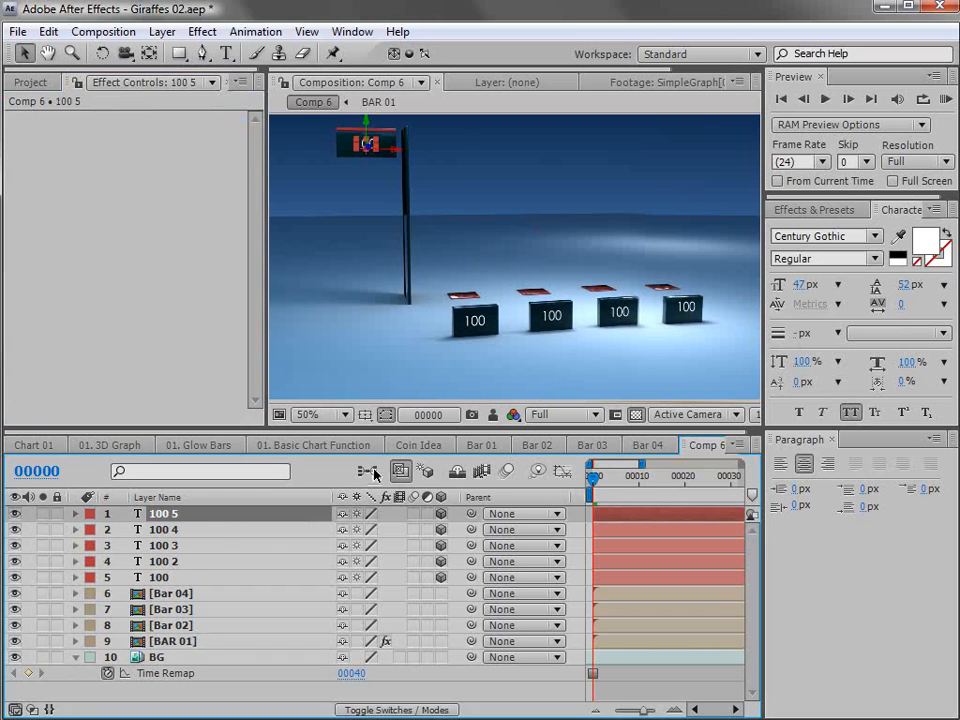
pyautogui.press('Return')
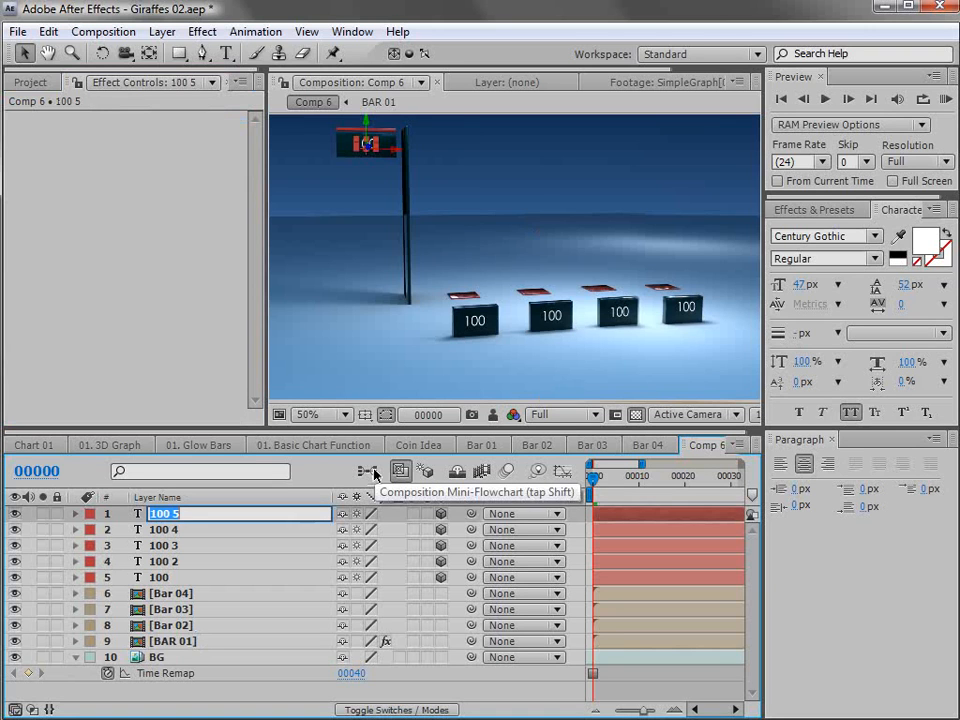
pyautogui.write('Max Value')
pyautogui.press('Return')
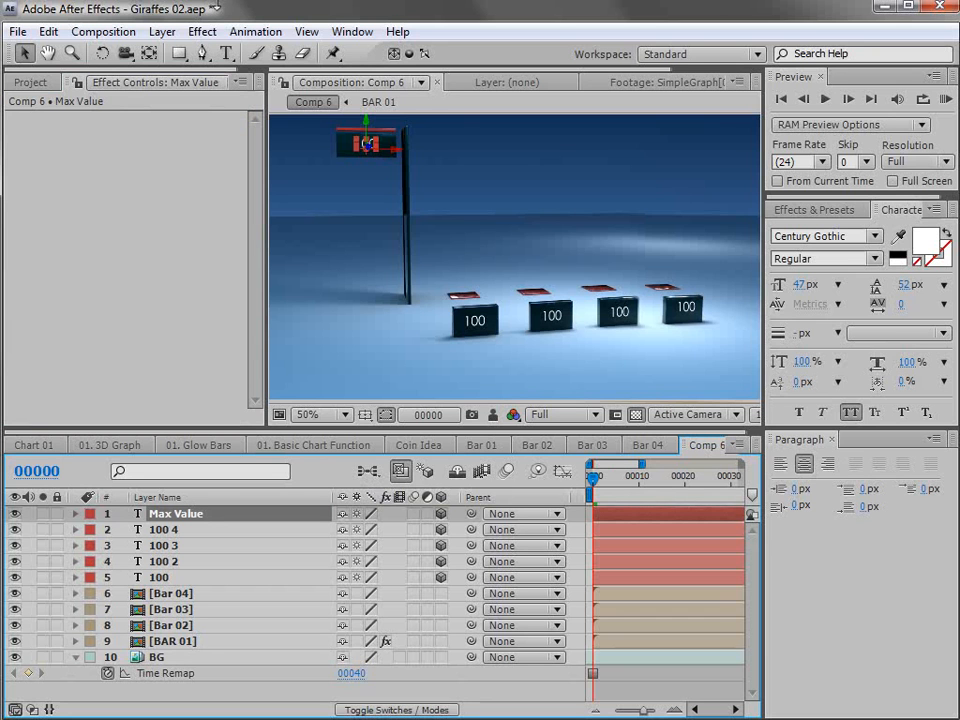
# Add a new adjustment layer with its visibility off and name it Chart Controls.
pyautogui.click(162, 31)
pyautogui.moveTo(163, 55)
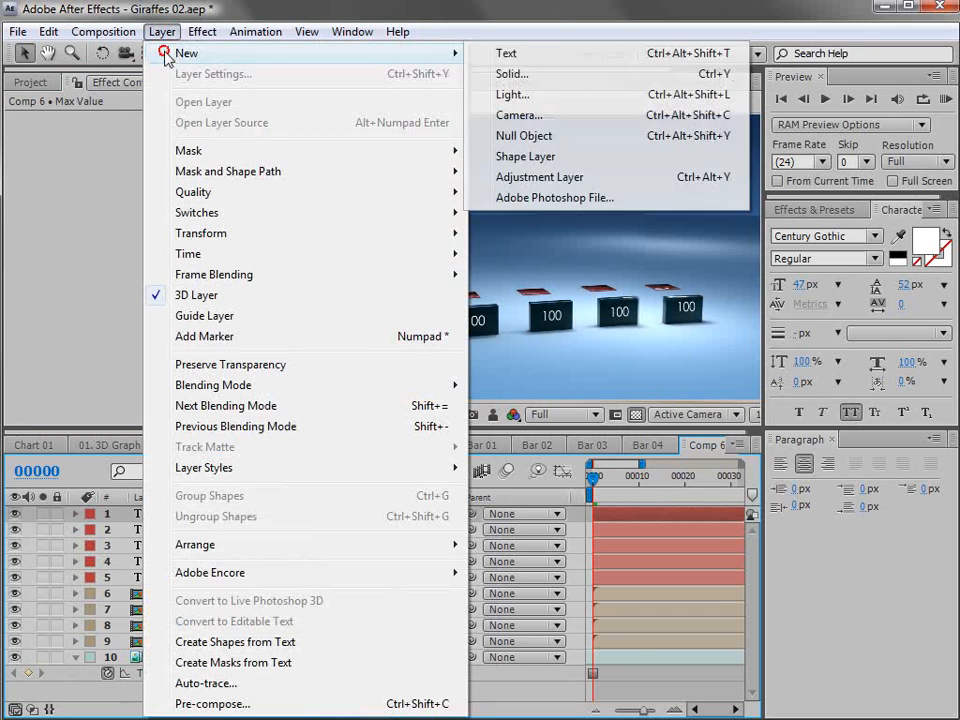
pyautogui.click(527, 178)
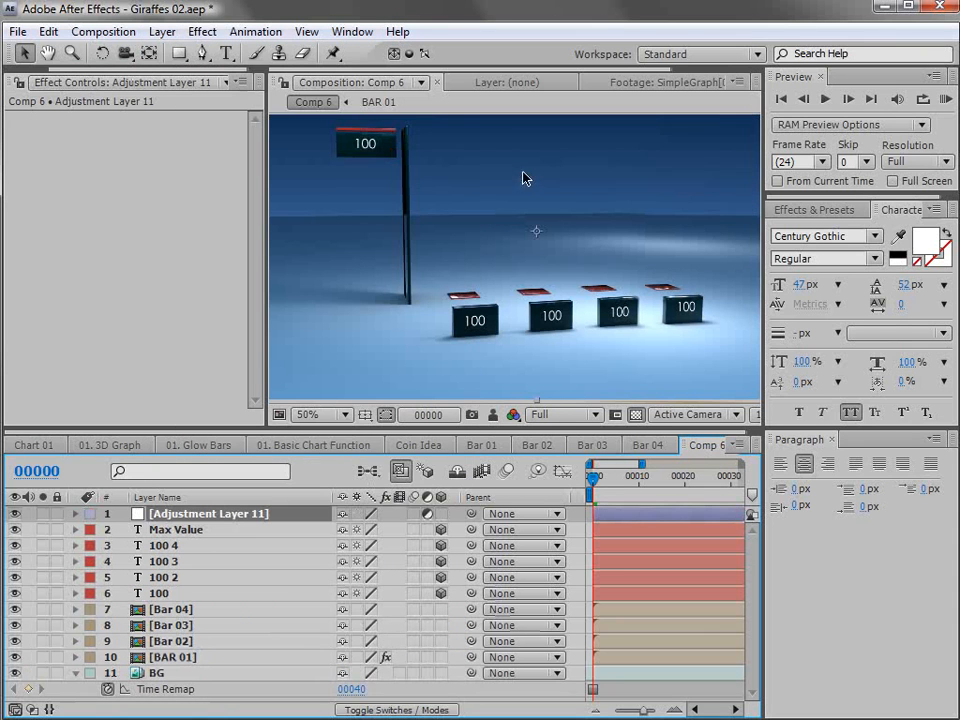
pyautogui.click(15, 513)
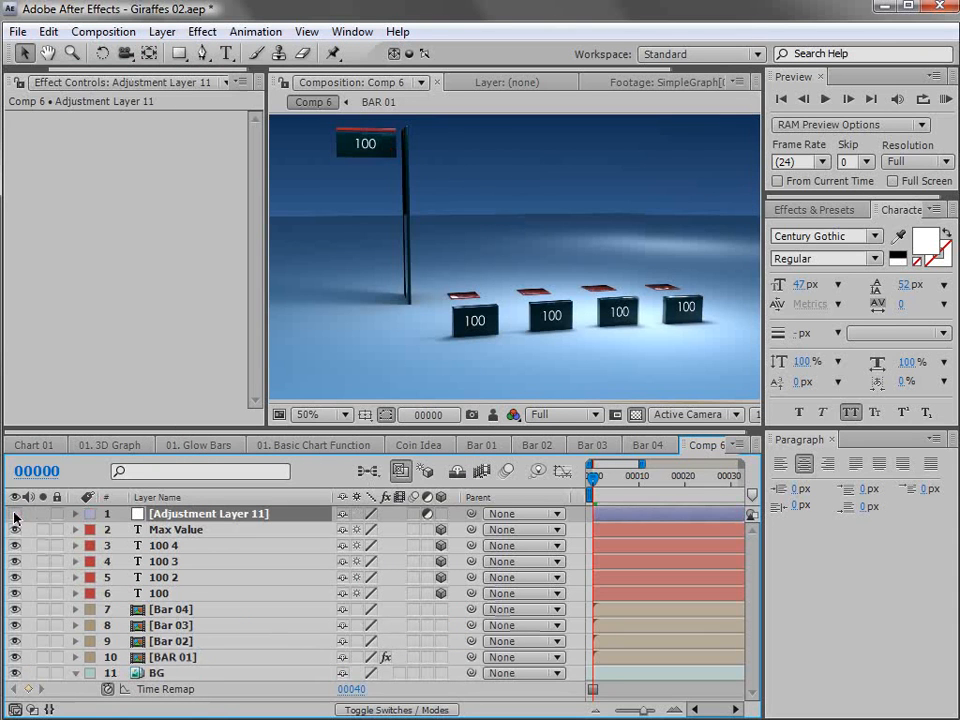
pyautogui.press('Return')
pyautogui.write('Chart Controls')
pyautogui.click(192, 530)
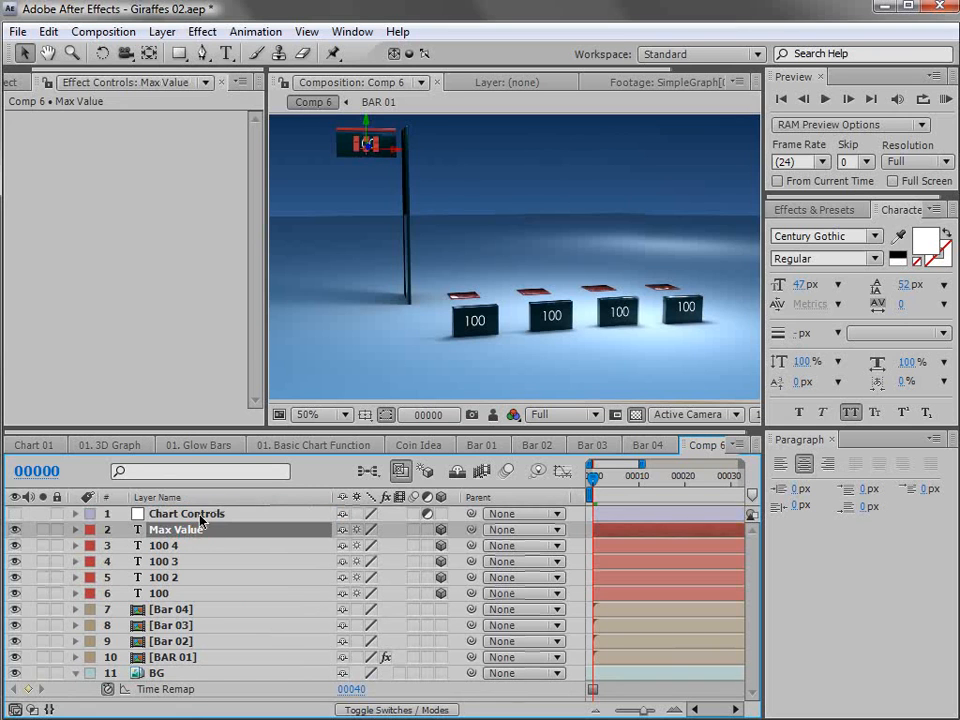
# Apply a Slider Control effect to the Chart Controls layer and rename the effect Max Value.
pyautogui.click(195, 514)
pyautogui.click(202, 34)
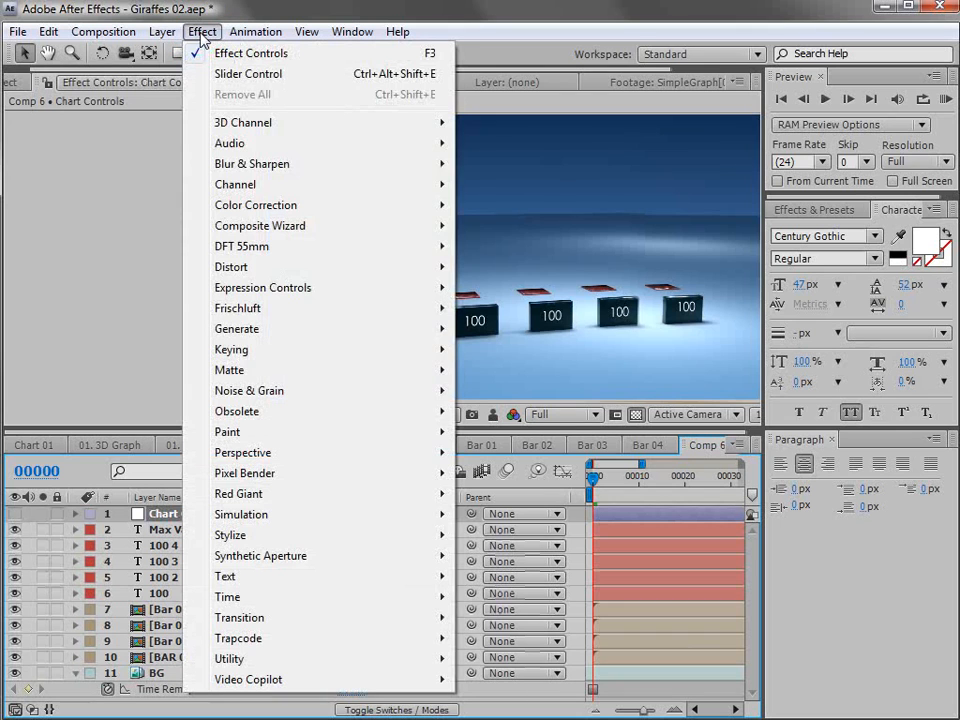
pyautogui.moveTo(270, 291)
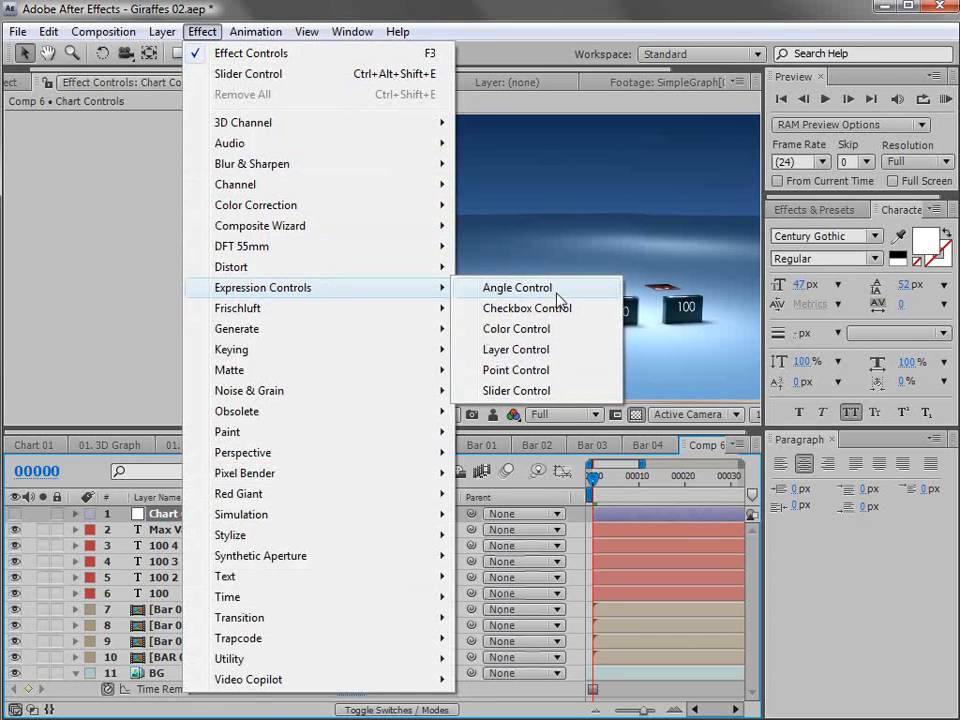
pyautogui.click(516, 390)
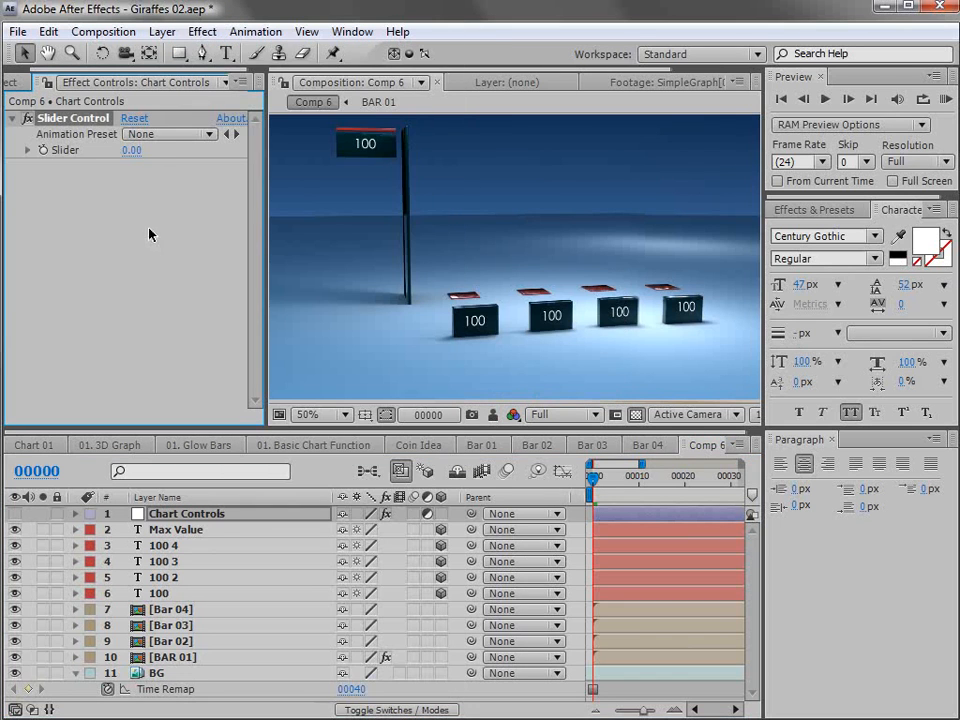
pyautogui.click(76, 118)
pyautogui.press('Return')
pyautogui.write('Max Value')
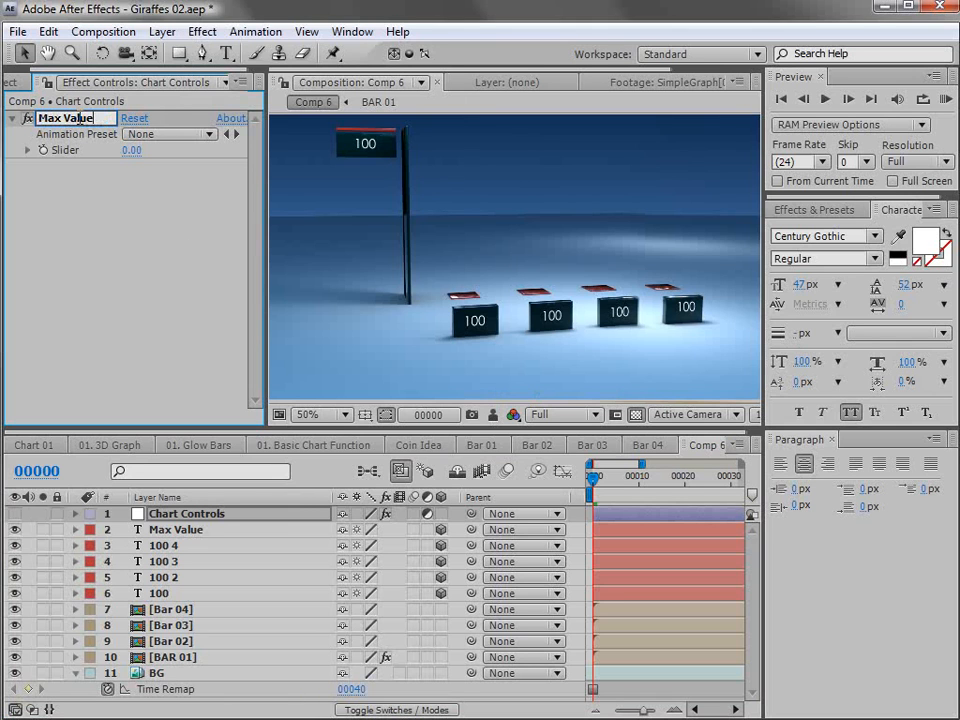
pyautogui.press('Return')
pyautogui.press('Return')
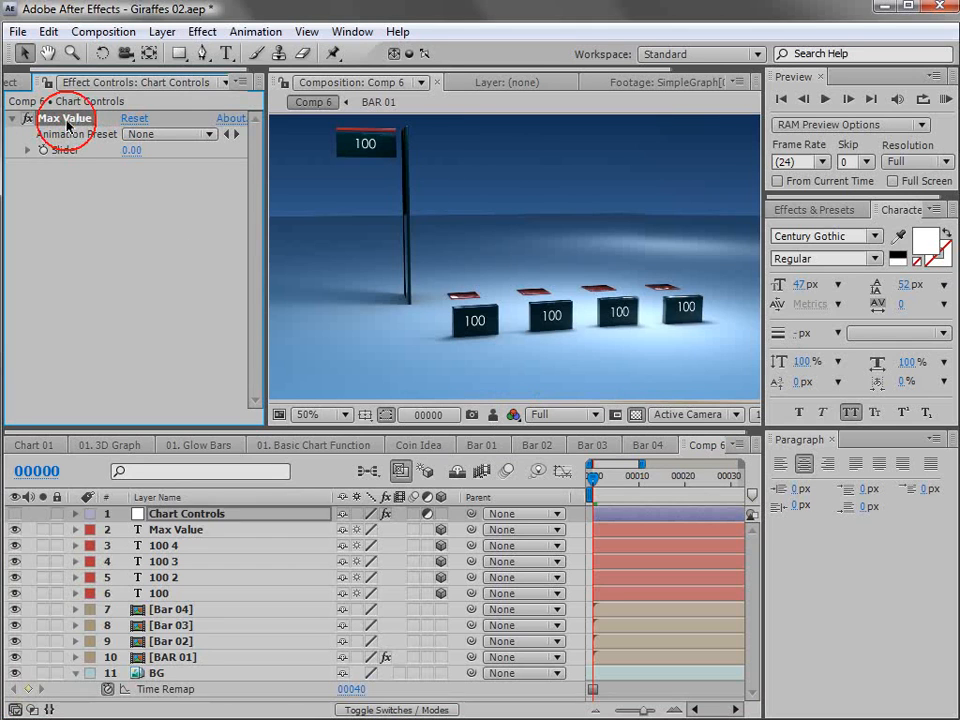
# Set the Max Value slider on the Chart Controls layer to 400.
pyautogui.press('Return')
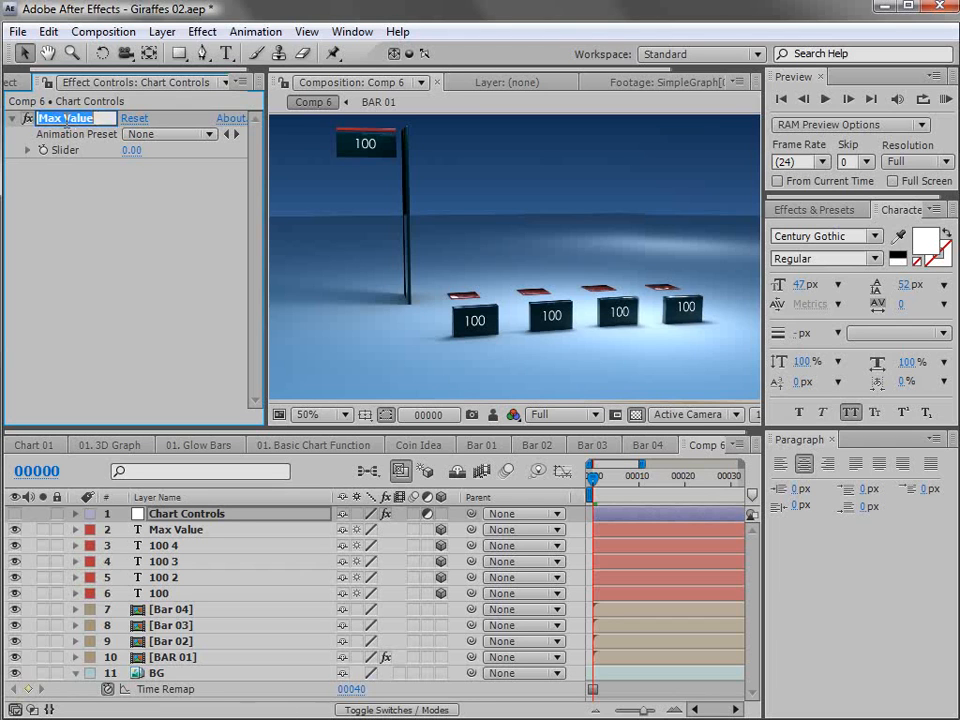
pyautogui.press('Return')
pyautogui.press('Return')
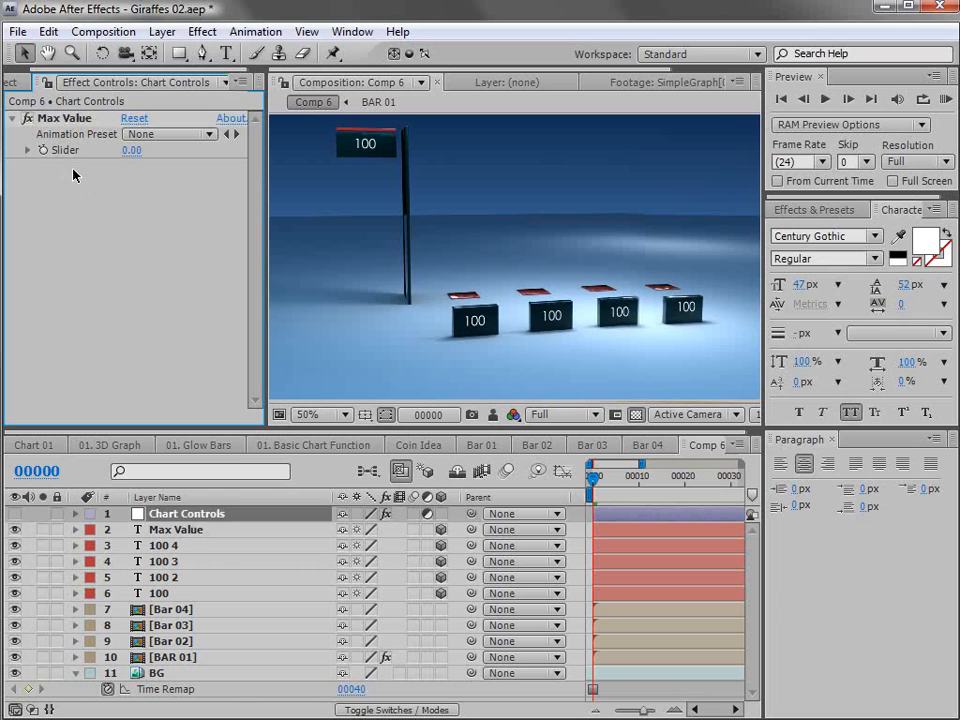
pyautogui.click(131, 150)
pyautogui.write('400')
pyautogui.press('Return')
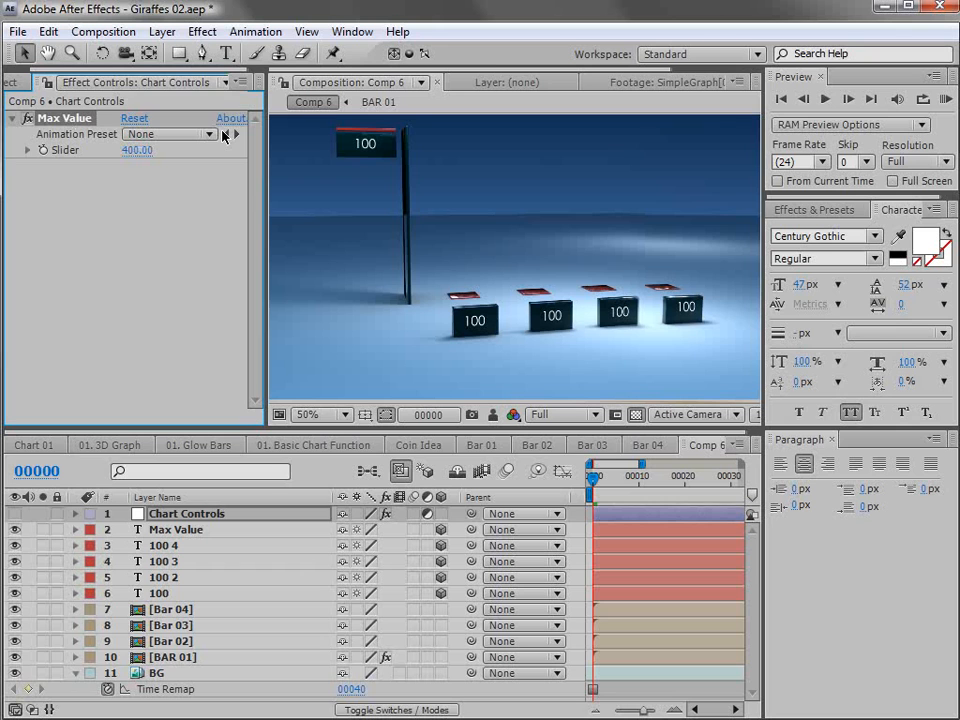
# Apply a second Slider Control effect to the BAR 01 layer and rename the effect Percentage.
pyautogui.click(140, 657)
pyautogui.click(64, 119)
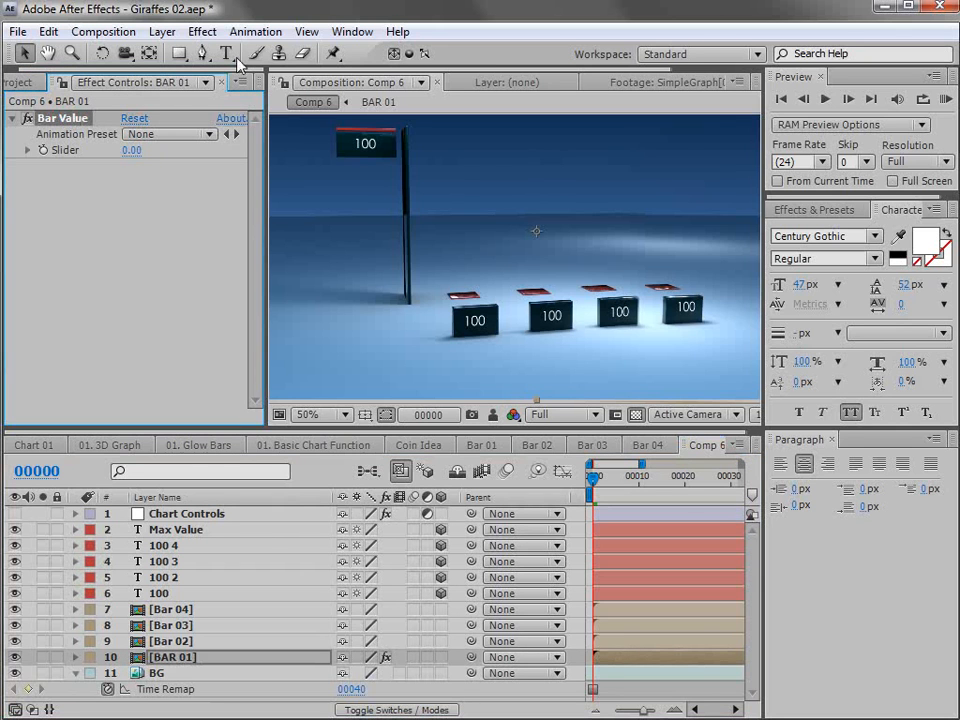
pyautogui.click(202, 31)
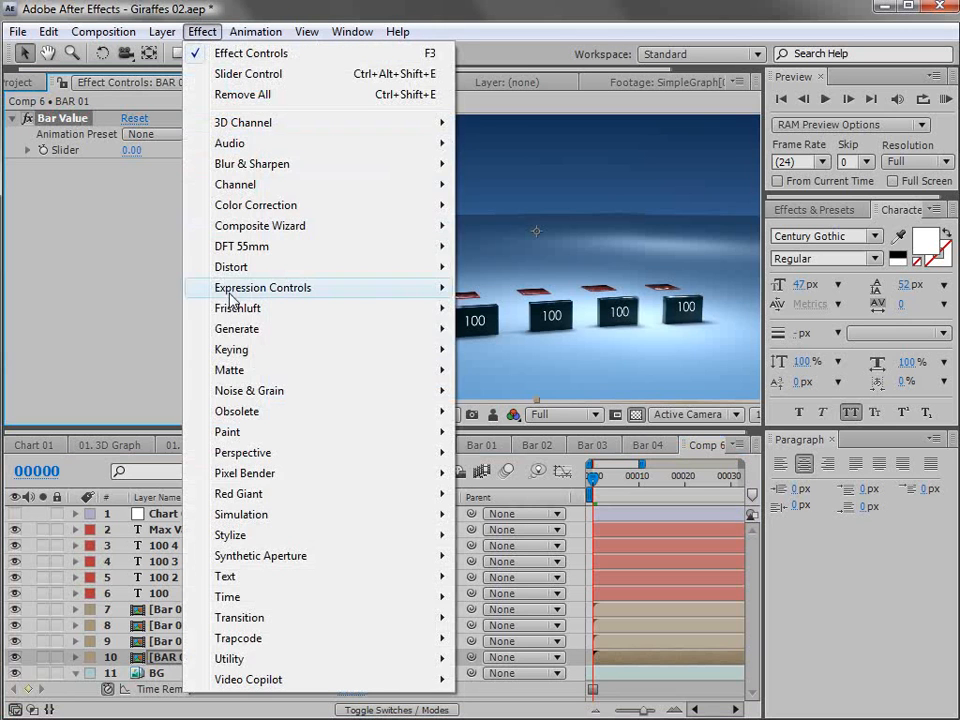
pyautogui.moveTo(210, 292)
pyautogui.click(514, 391)
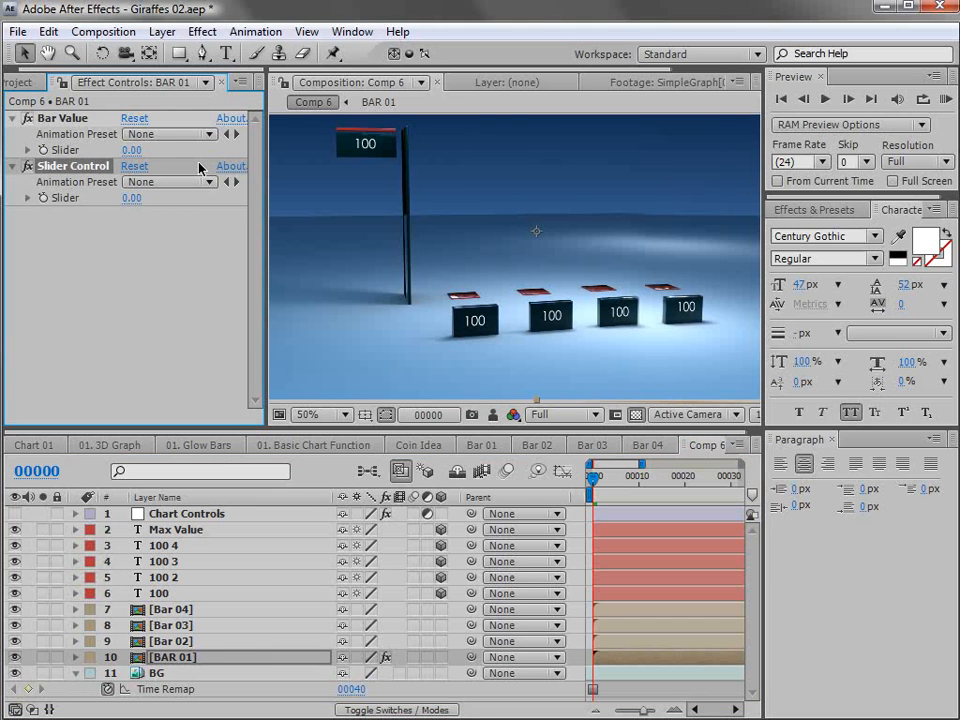
pyautogui.press('Return')
pyautogui.write('Percentage')
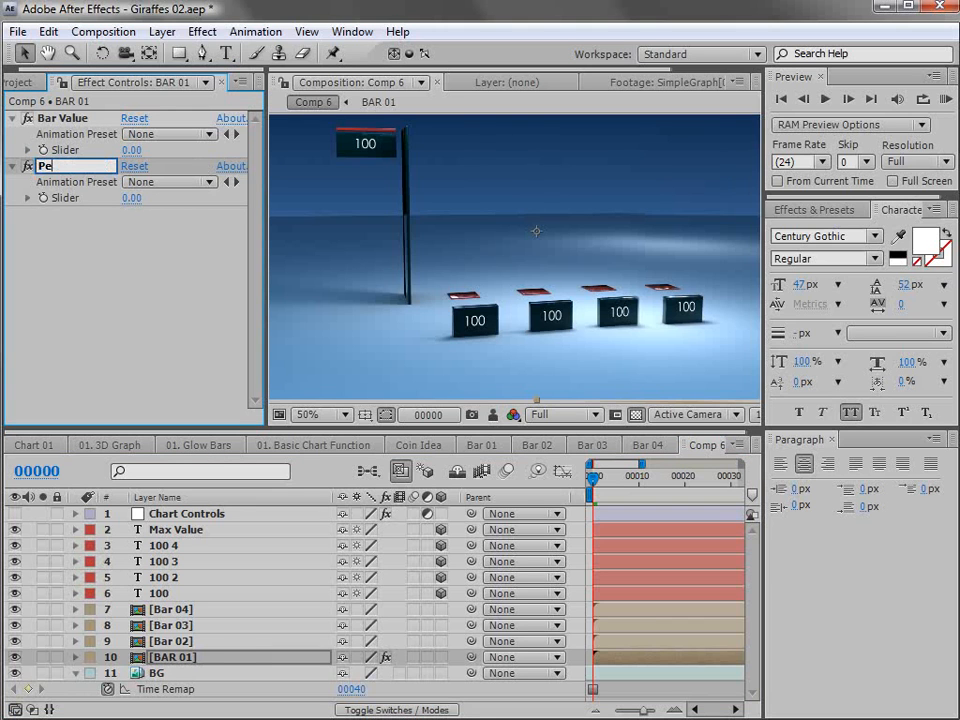
pyautogui.click(184, 242)
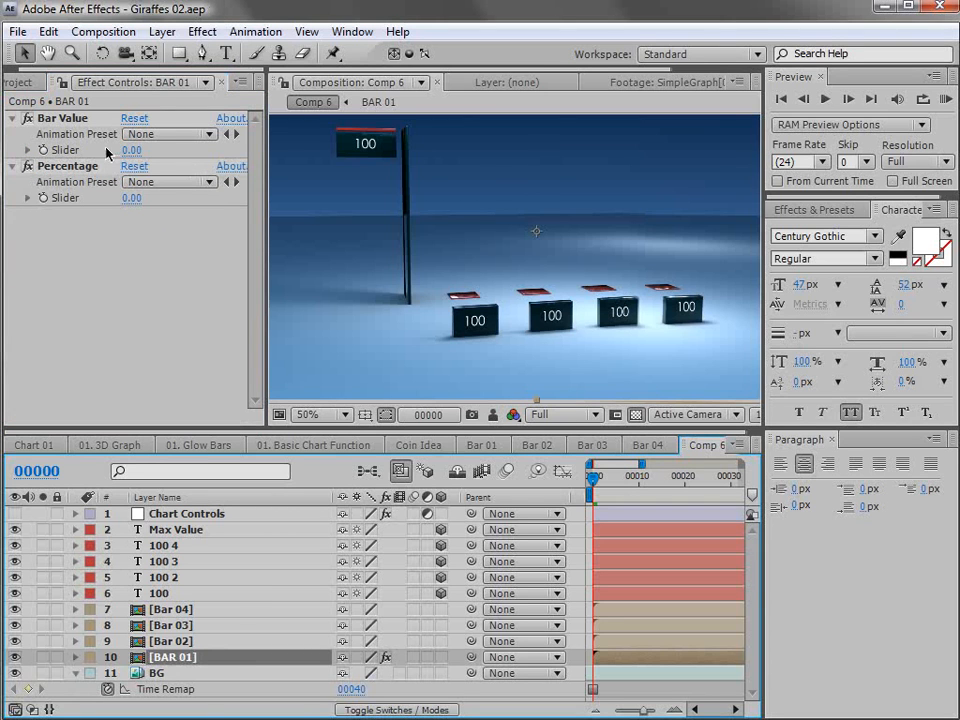
# Enable time remapping on the BAR 01 layer.
pyautogui.click(60, 120)
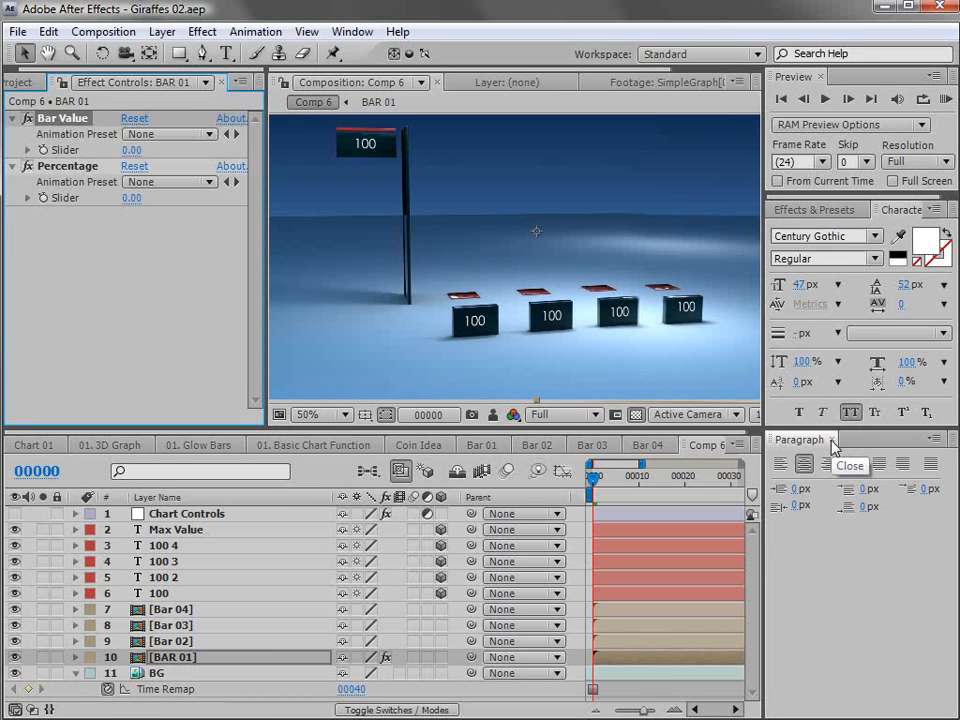
pyautogui.click(180, 658)
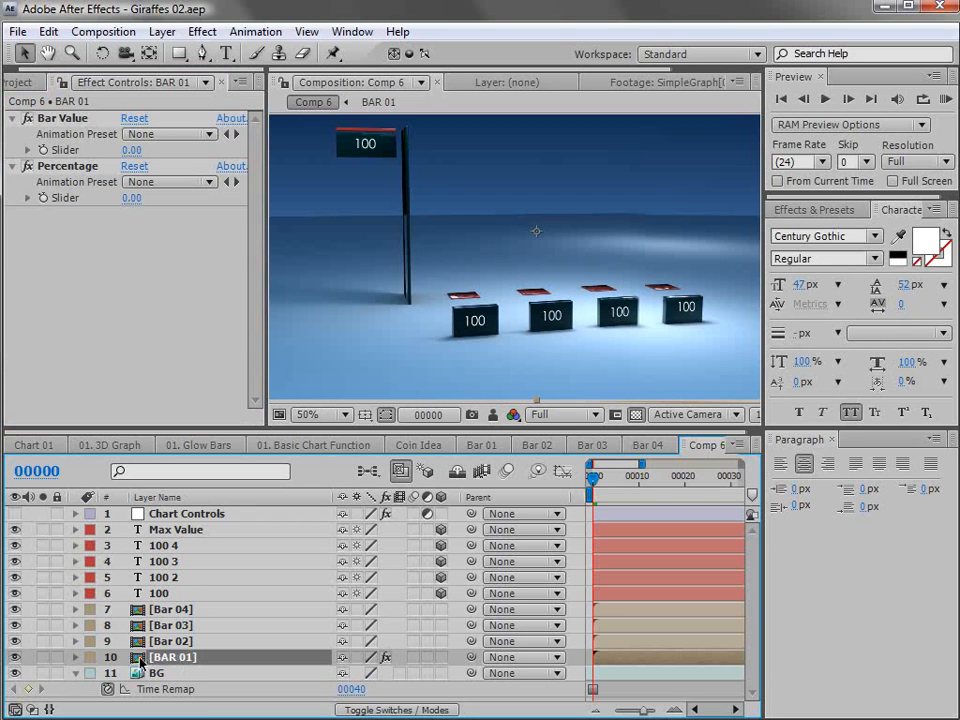
pyautogui.click(199, 31)
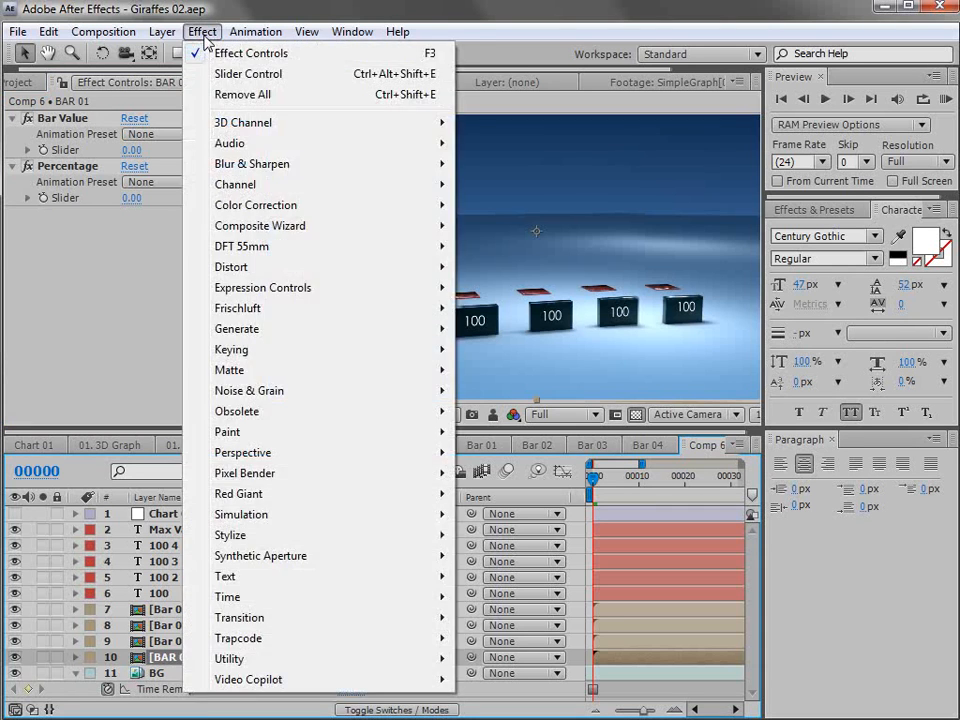
pyautogui.moveTo(163, 34)
pyautogui.moveTo(188, 253)
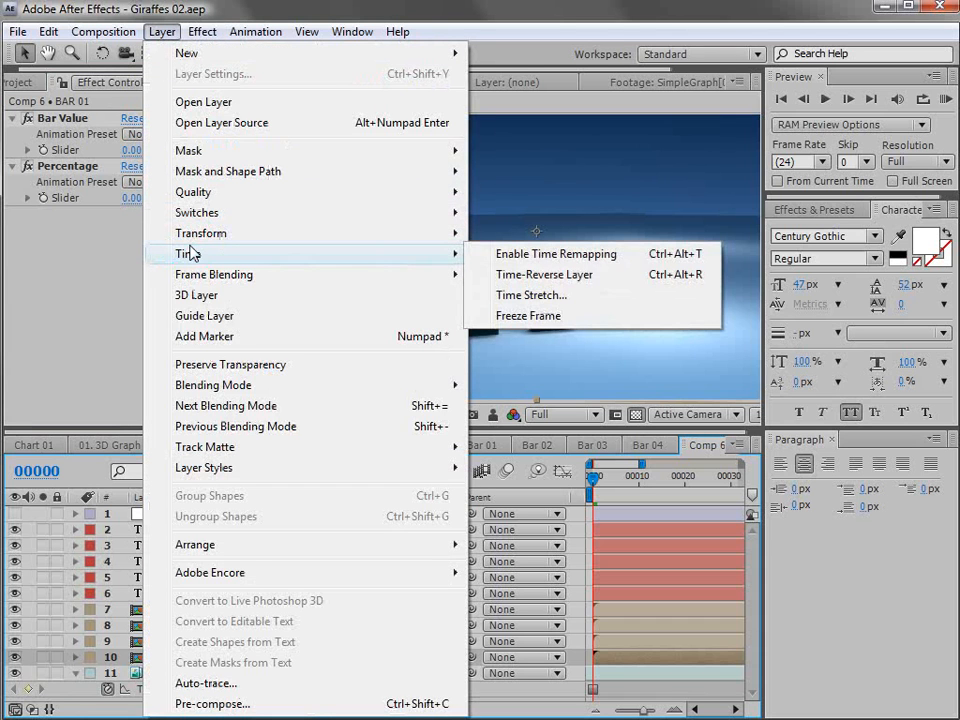
pyautogui.click(517, 262)
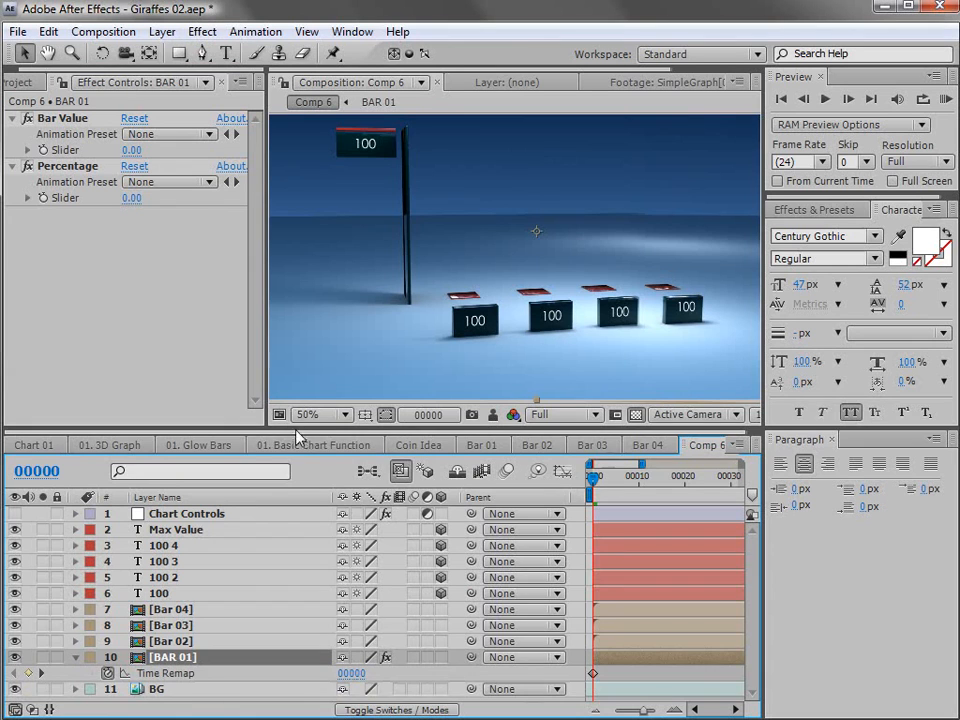
# Add an expression to BAR 01's Time Remap property that reads timeRemap*2.
pyautogui.moveTo(296, 428); pyautogui.dragTo(296, 375)
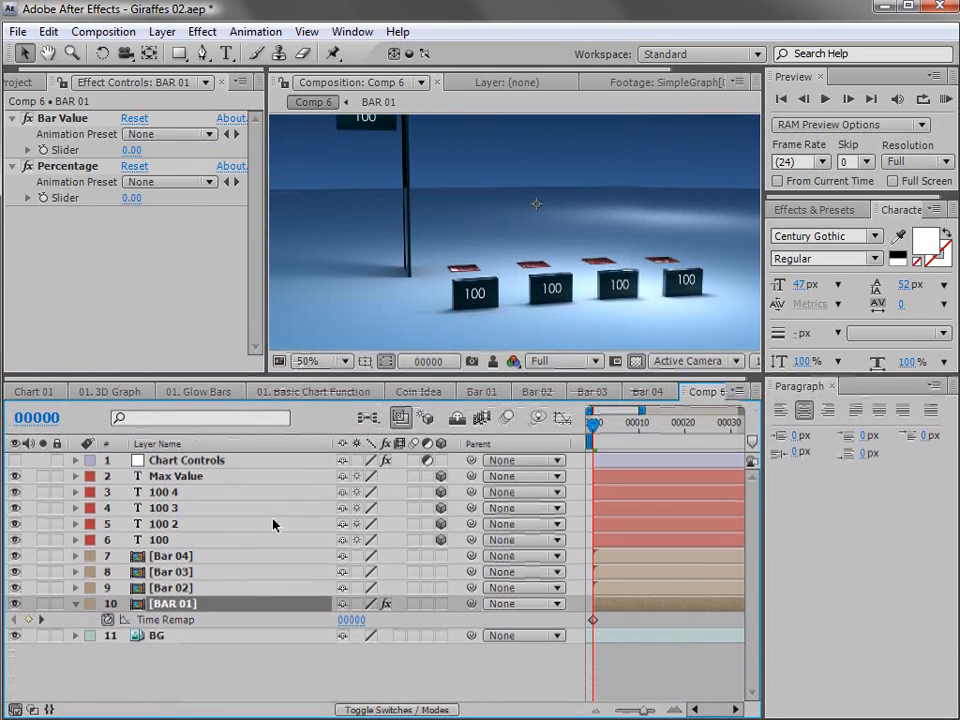
pyautogui.keyDown('alt'); pyautogui.click(108, 620); pyautogui.keyUp('alt')
pyautogui.click(658, 651)
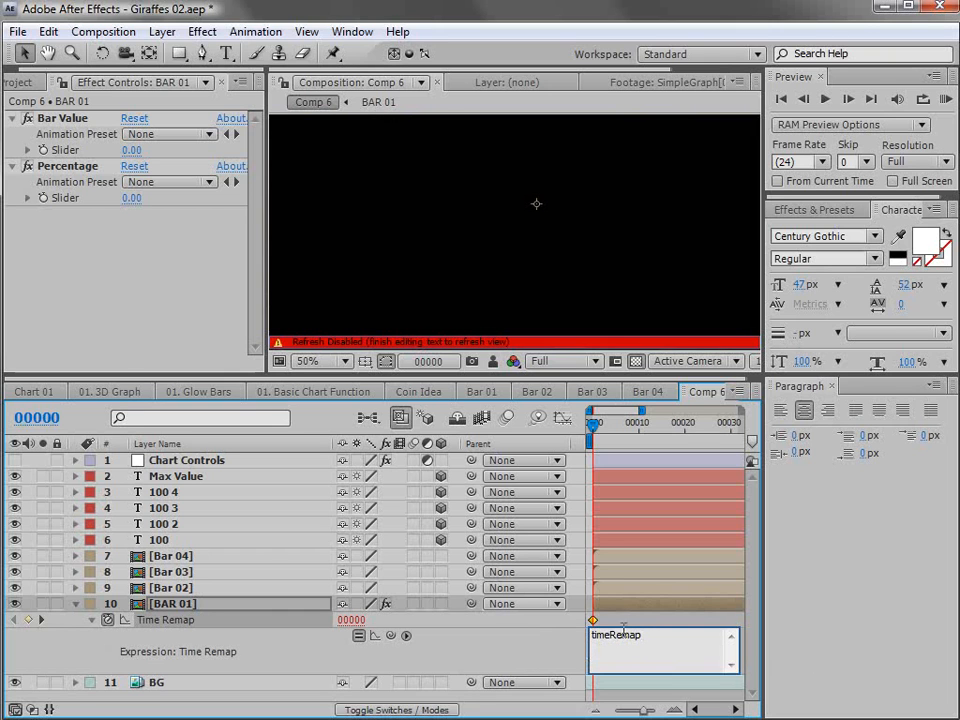
pyautogui.moveTo(643, 636); pyautogui.dragTo(565, 630)
pyautogui.click(681, 644)
pyautogui.write('*2')
pyautogui.click(646, 622)
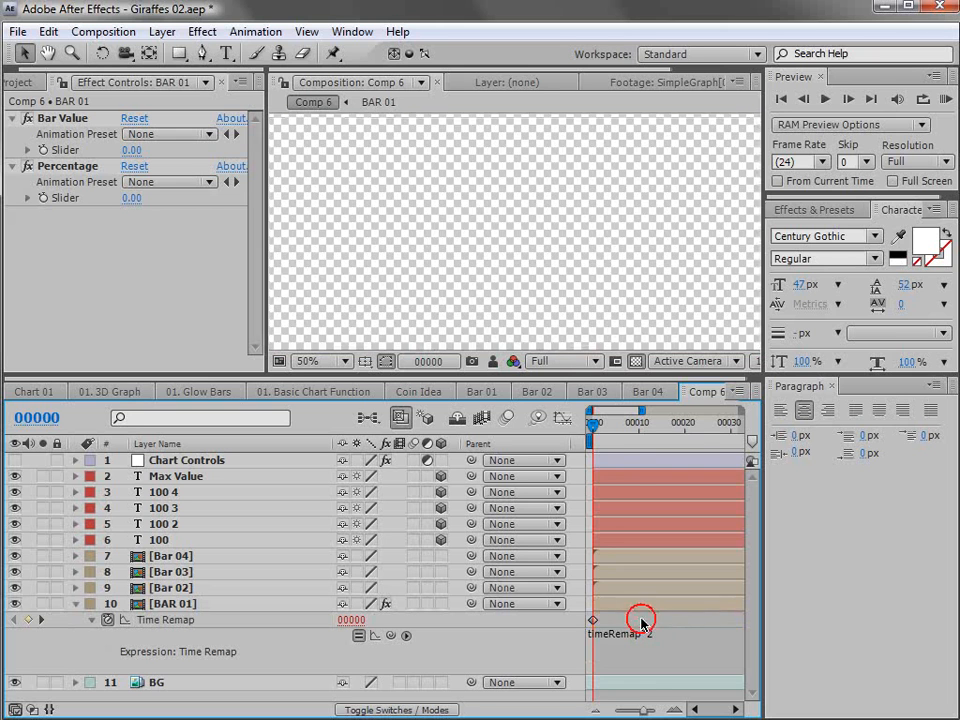
# Preview frame 8 to compare BAR 01's height under the timeRemap*2 expression with the other bars.
pyautogui.moveTo(593, 424); pyautogui.dragTo(633, 432)
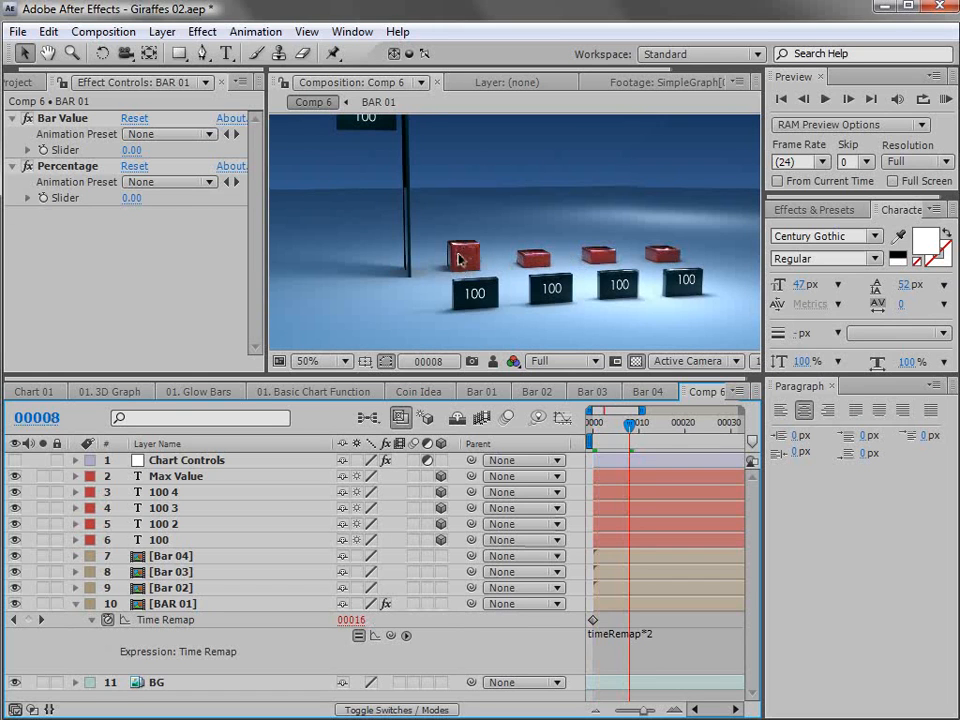
pyautogui.click(658, 636)
pyautogui.click(674, 640)
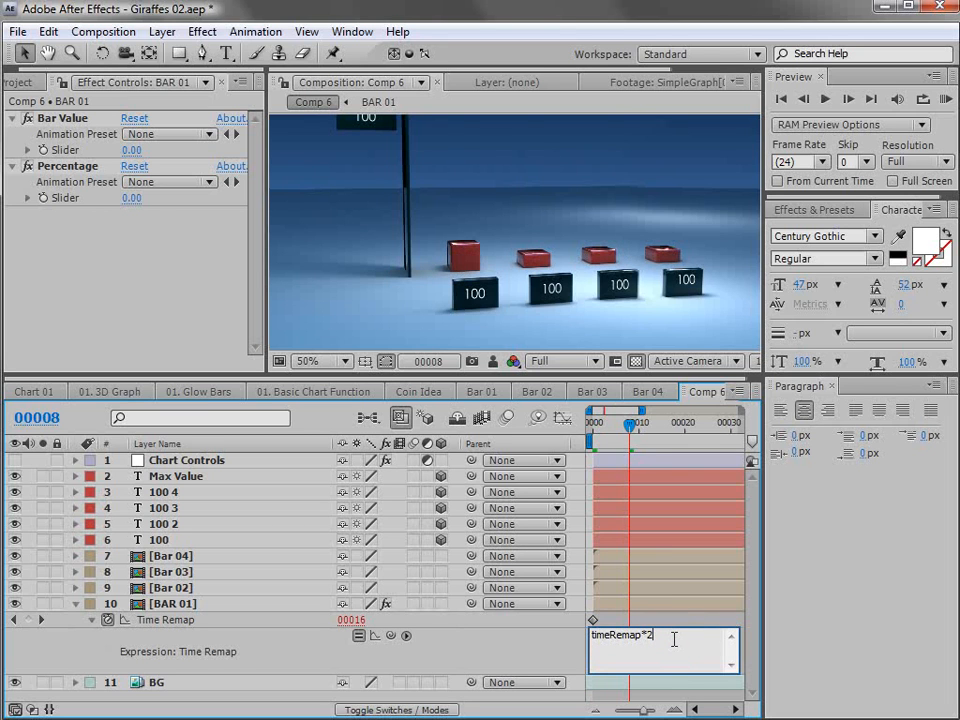
pyautogui.press('KP_Enter')
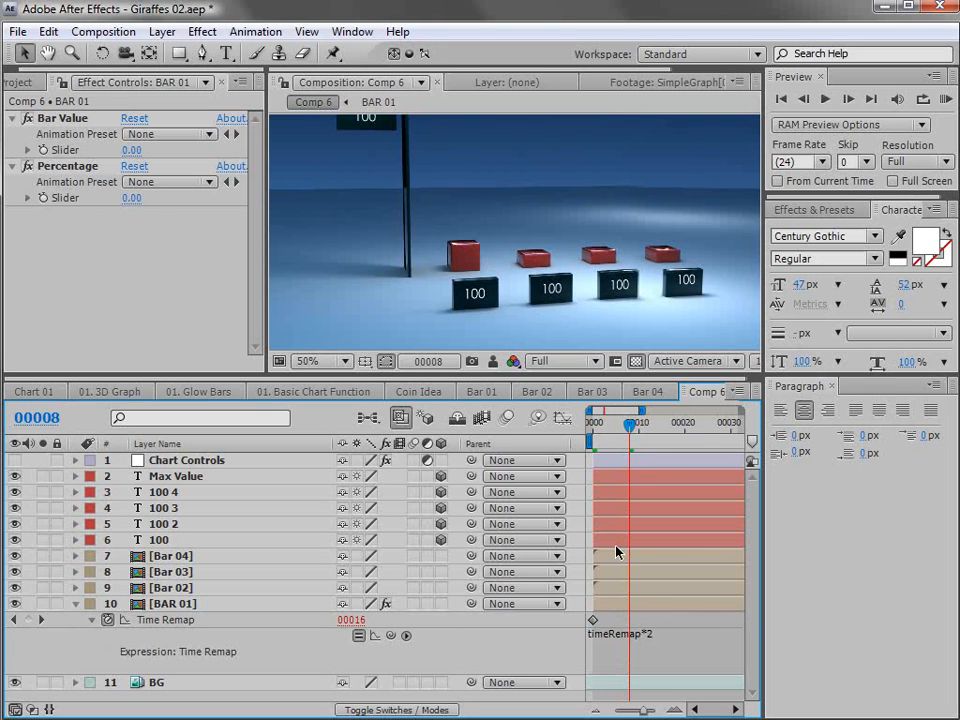
# Switch to Expressions.txt in Notepad and copy the time remapping expression, from the InputVal line through the line ending in ratio.
pyautogui.hotkey('alt', 'Tab')
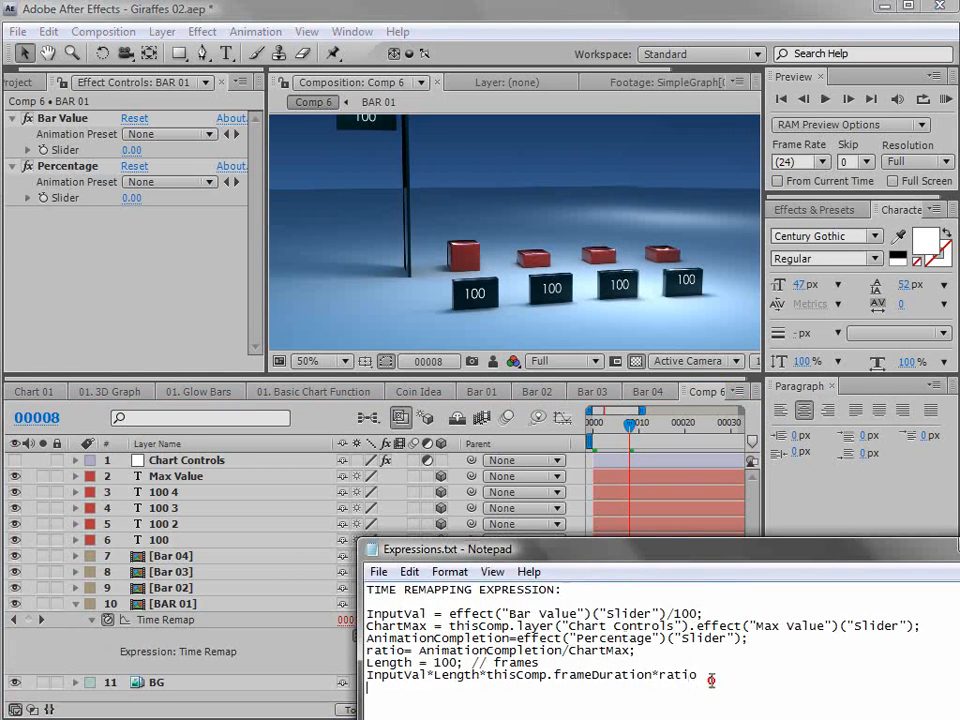
pyautogui.hotkey('ctrl', 'a')
pyautogui.click(535, 638)
pyautogui.moveTo(697, 676); pyautogui.dragTo(367, 613)
pyautogui.rightClick(426, 660)
pyautogui.click(455, 680)
pyautogui.hotkey('alt', 'Tab')
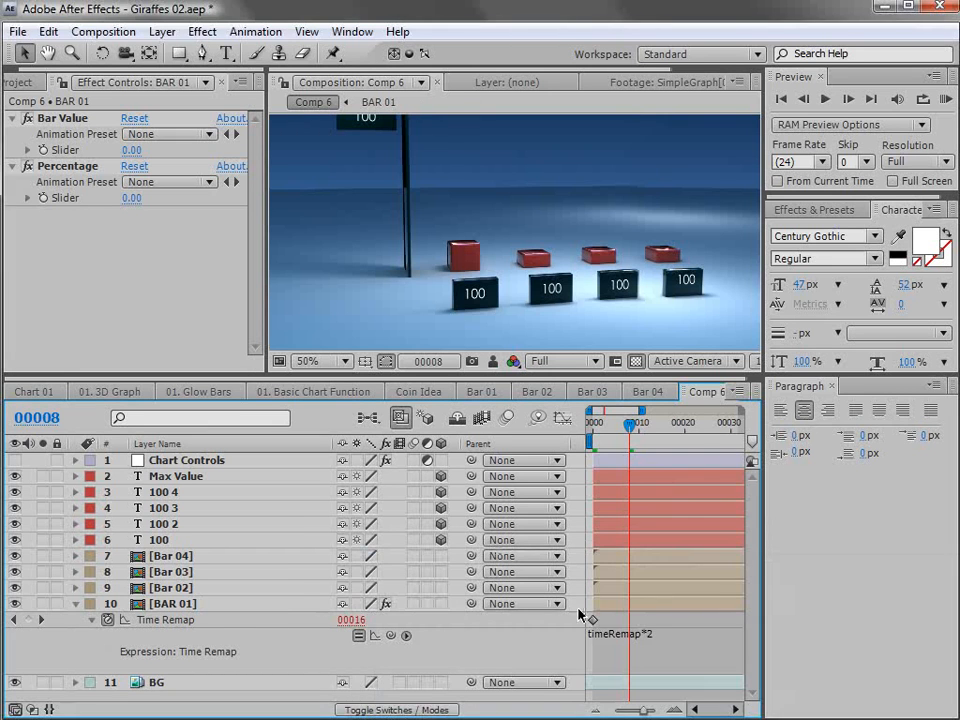
# Replace the timeRemap*2 expression on BAR 01's Time Remap property with the copied time remapping expression.
pyautogui.click(645, 640)
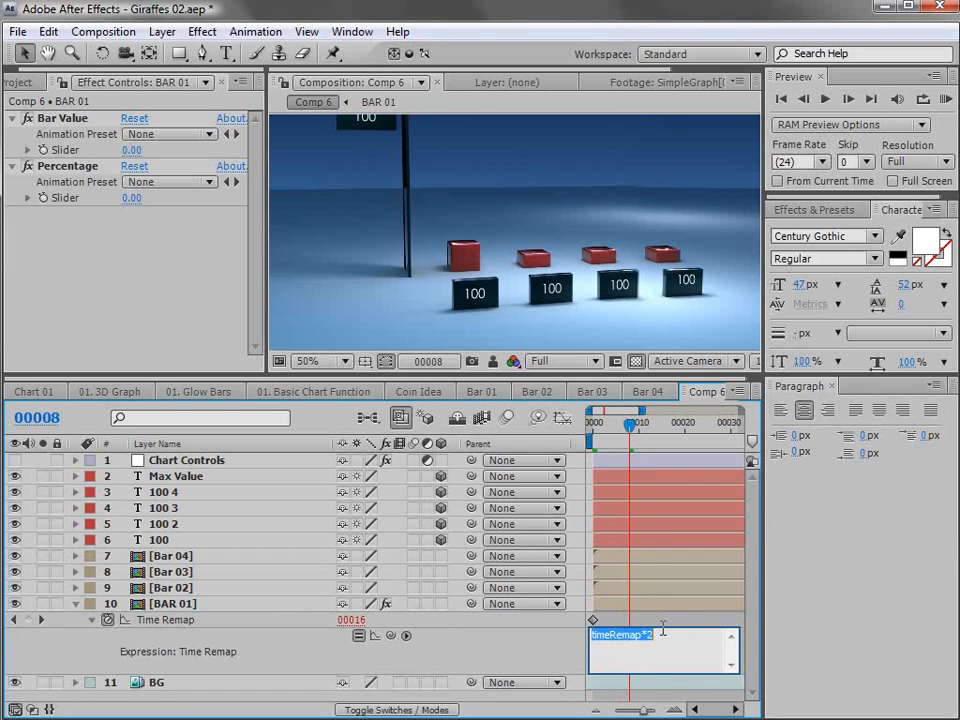
pyautogui.press('BackSpace')
pyautogui.hotkey('ctrl', 'v')
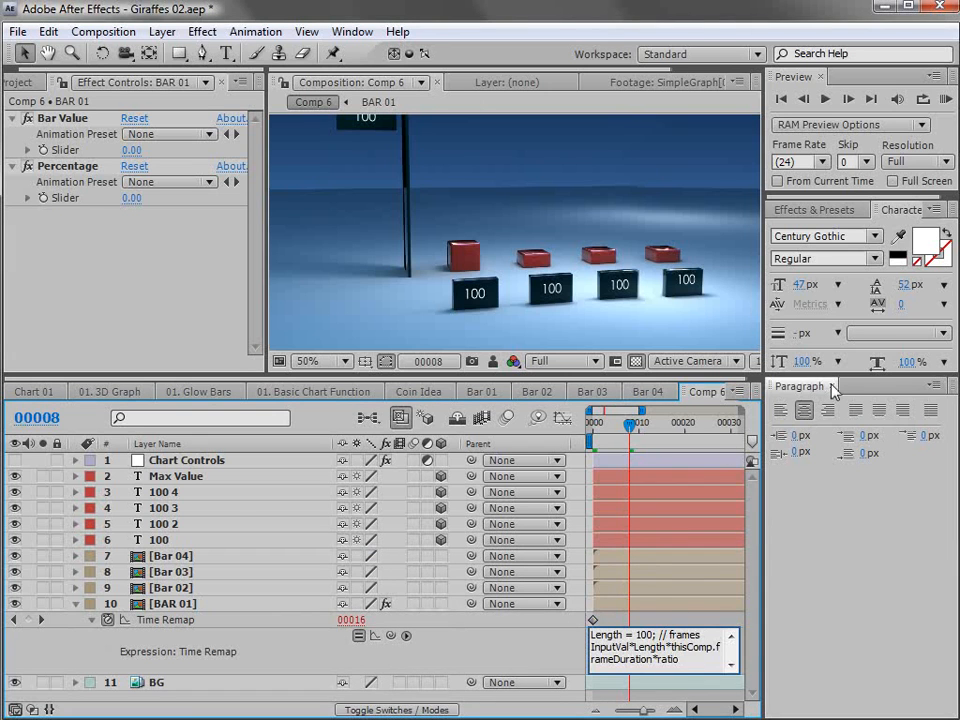
pyautogui.click(688, 618)
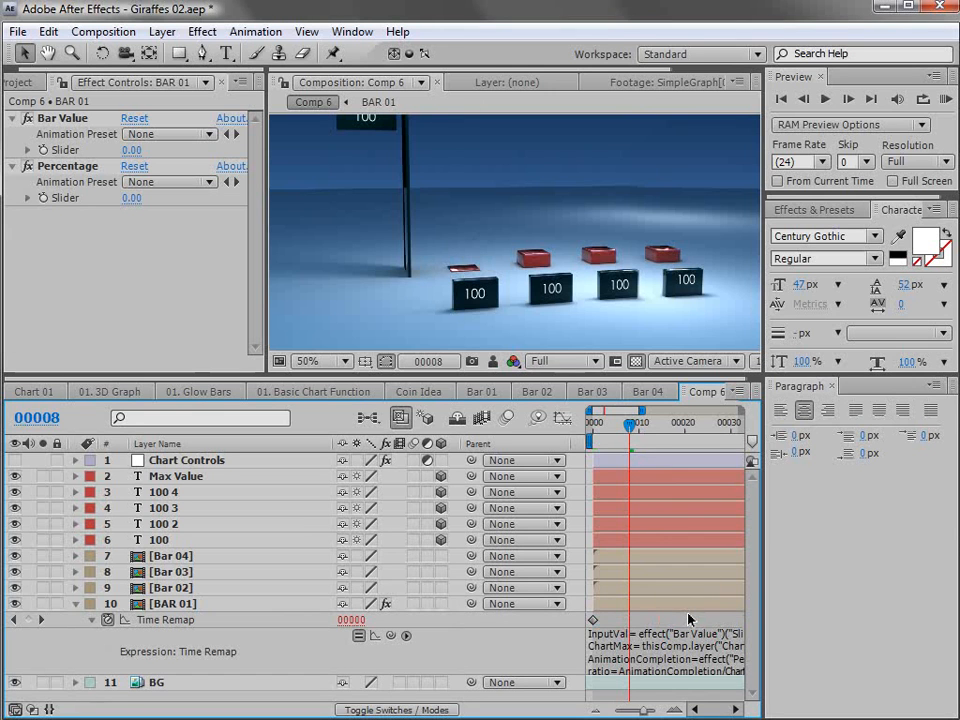
# Close the Paragraph panel and enlarge the timeline area.
pyautogui.click(833, 388)
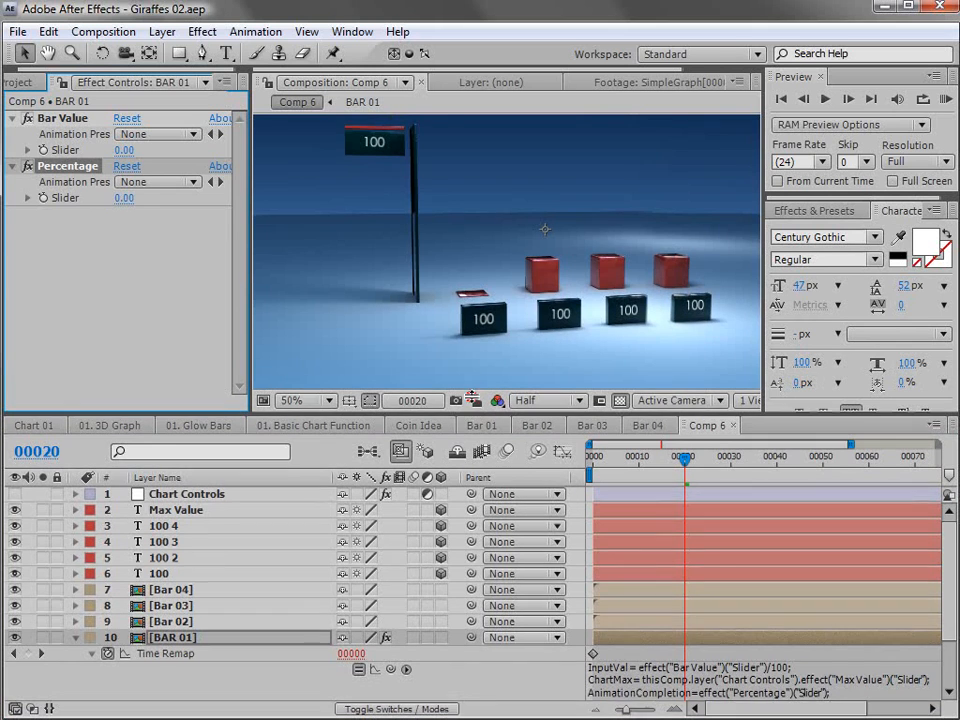
pyautogui.moveTo(470, 412); pyautogui.dragTo(470, 393)
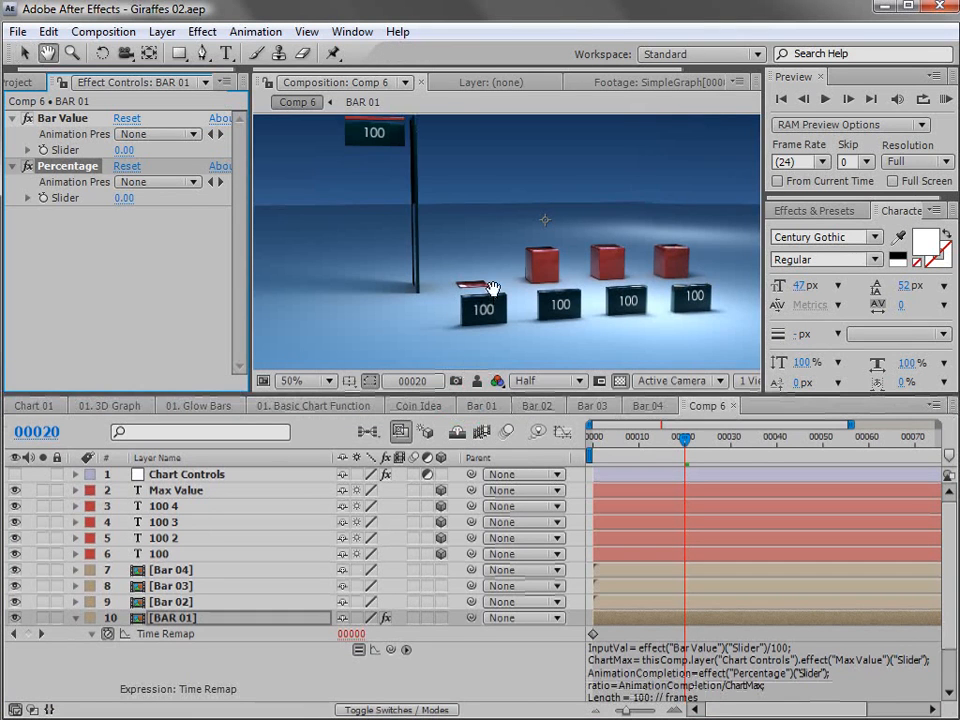
pyautogui.press('h')
pyautogui.moveTo(481, 226); pyautogui.dragTo(487, 243)
pyautogui.press('v')
# Reveal the effects of the BAR 01 layer in the timeline and set its Bar Value slider to 100.
pyautogui.click(186, 553)
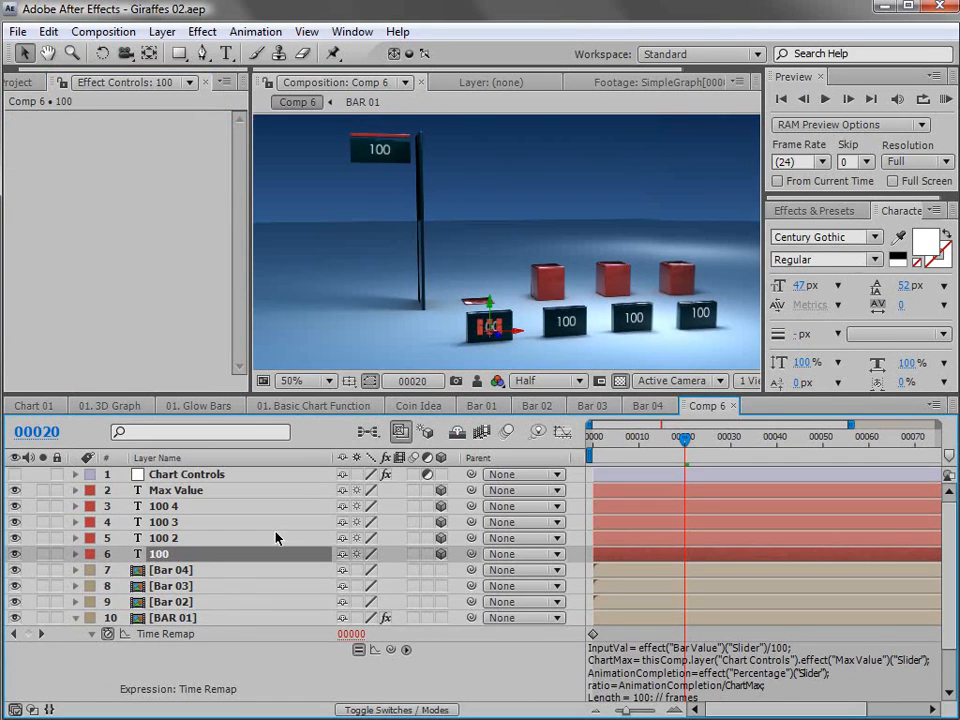
pyautogui.click(195, 617)
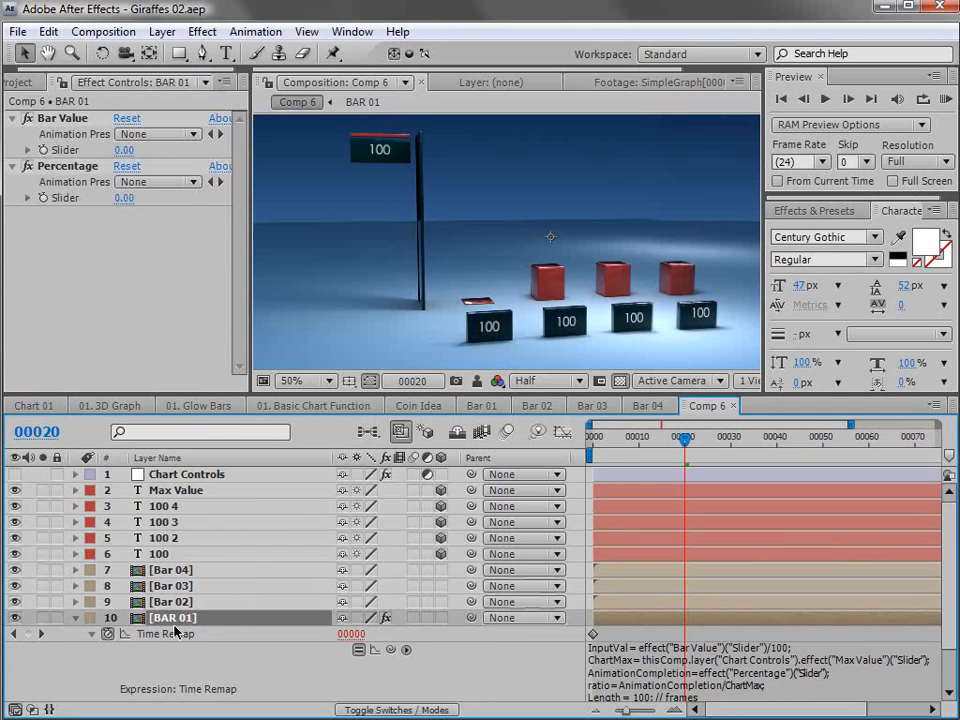
pyautogui.press('e')
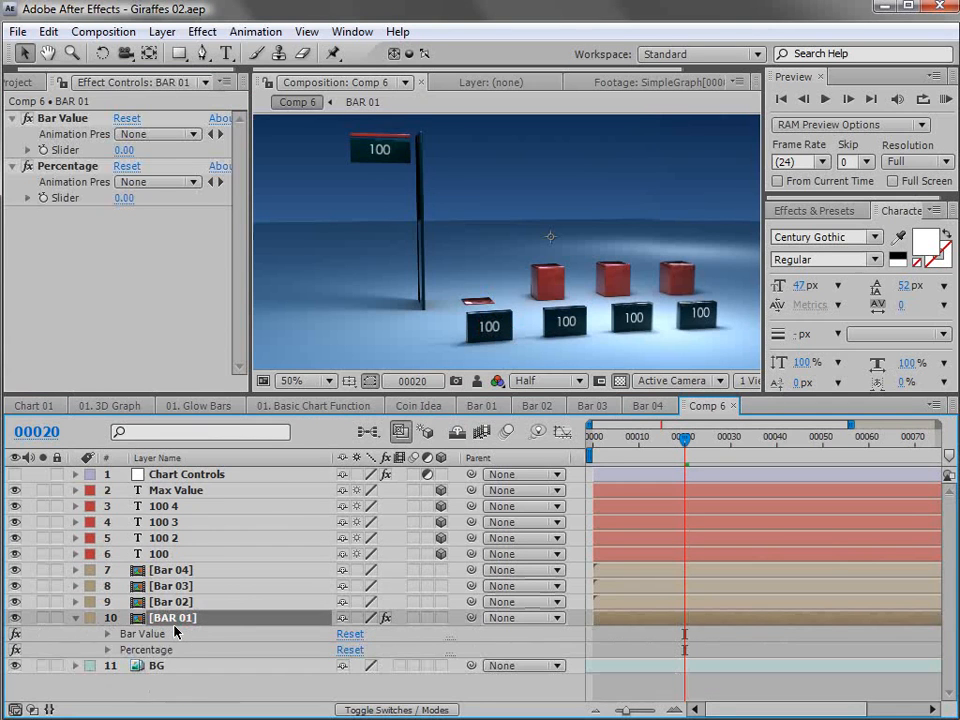
pyautogui.click(107, 635)
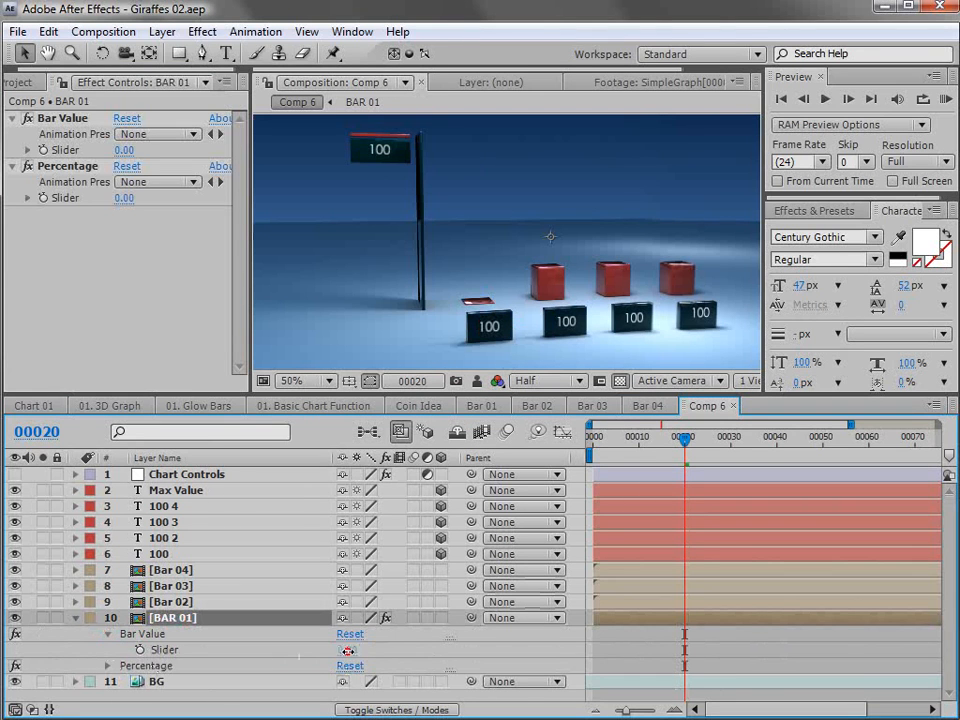
pyautogui.click(346, 650)
pyautogui.write('100')
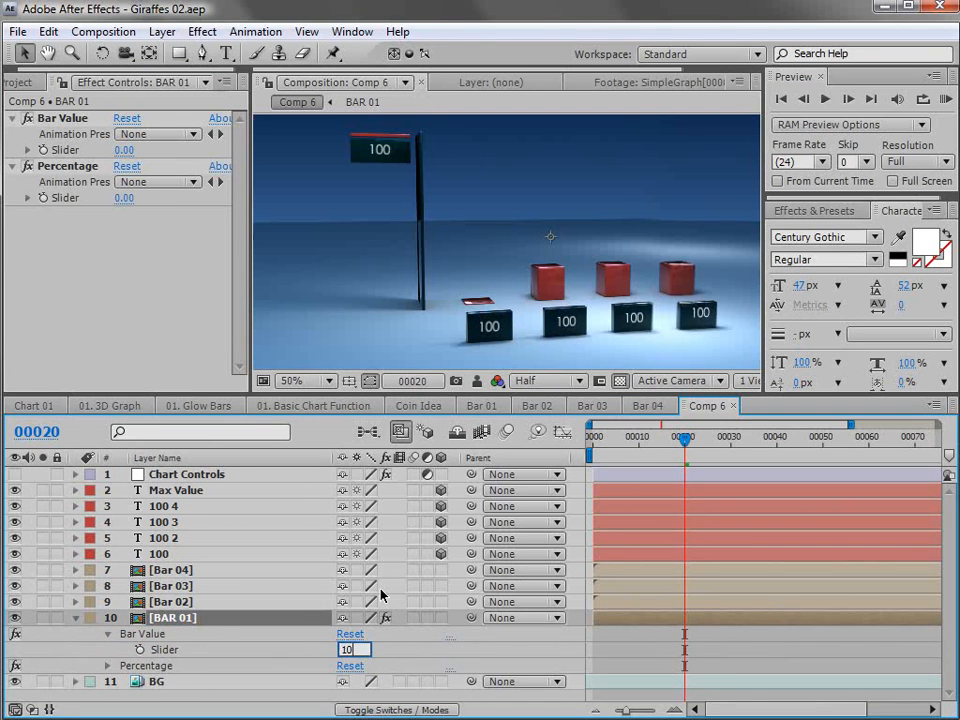
pyautogui.press('Return')
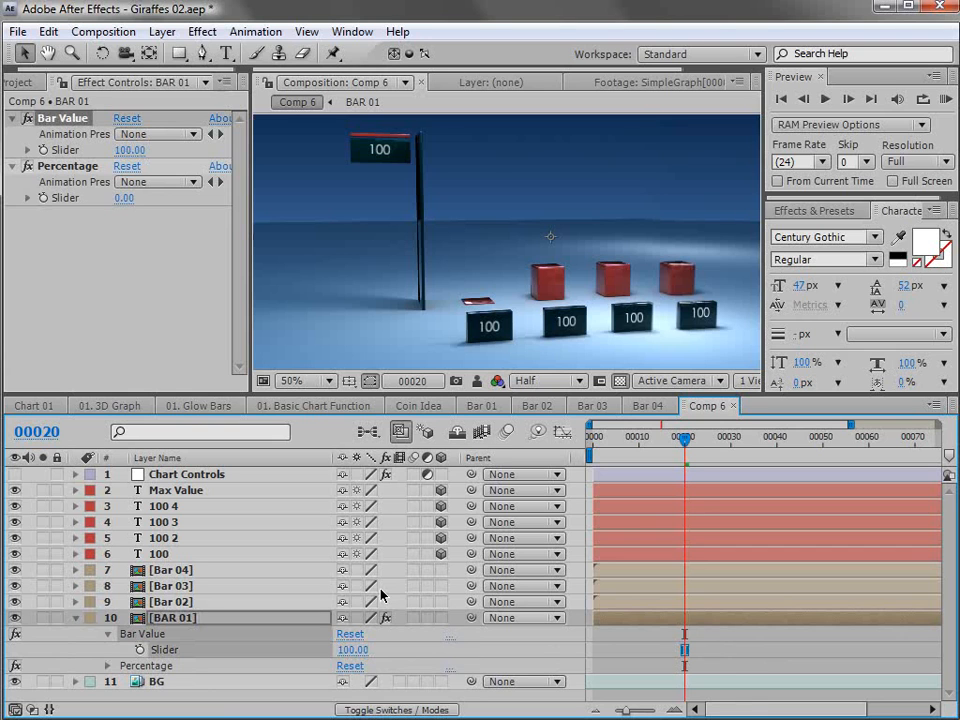
# Add an expression to the 100 text layer's Source Text that links it to BAR 01's Bar Value slider.
pyautogui.click(165, 555)
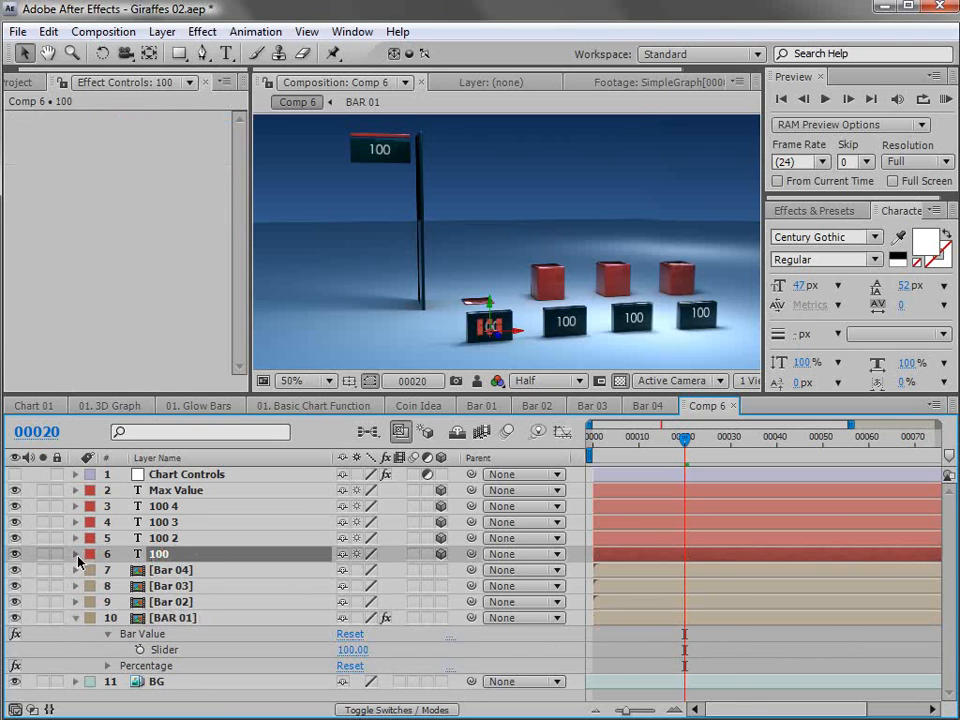
pyautogui.click(75, 554)
pyautogui.moveTo(216, 396); pyautogui.dragTo(217, 343)
pyautogui.click(91, 523)
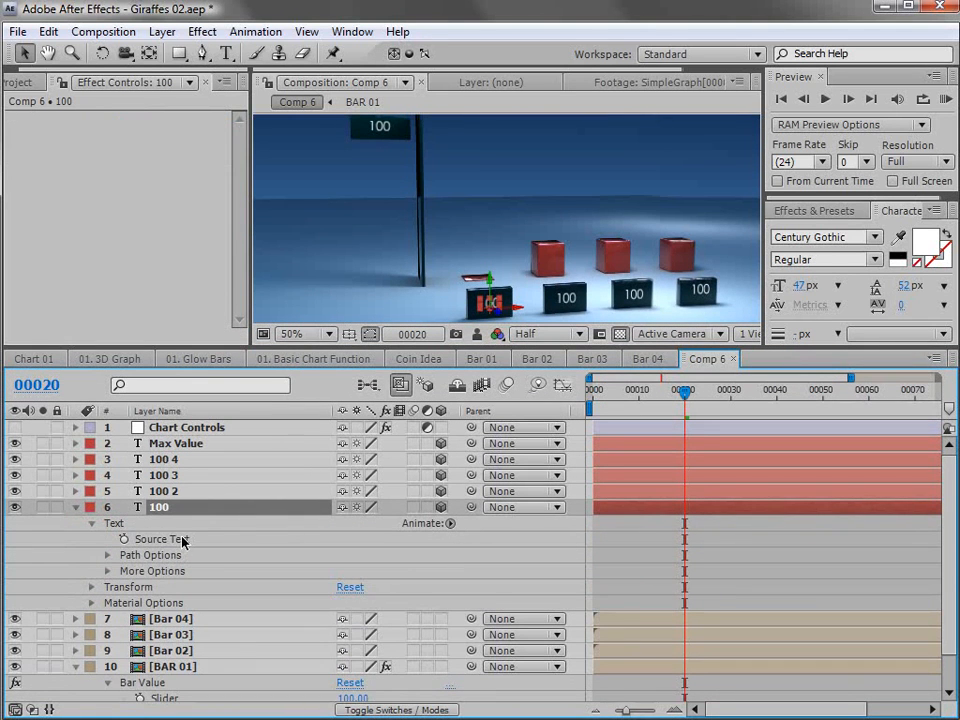
pyautogui.keyDown('alt'); pyautogui.click(122, 539); pyautogui.keyUp('alt')
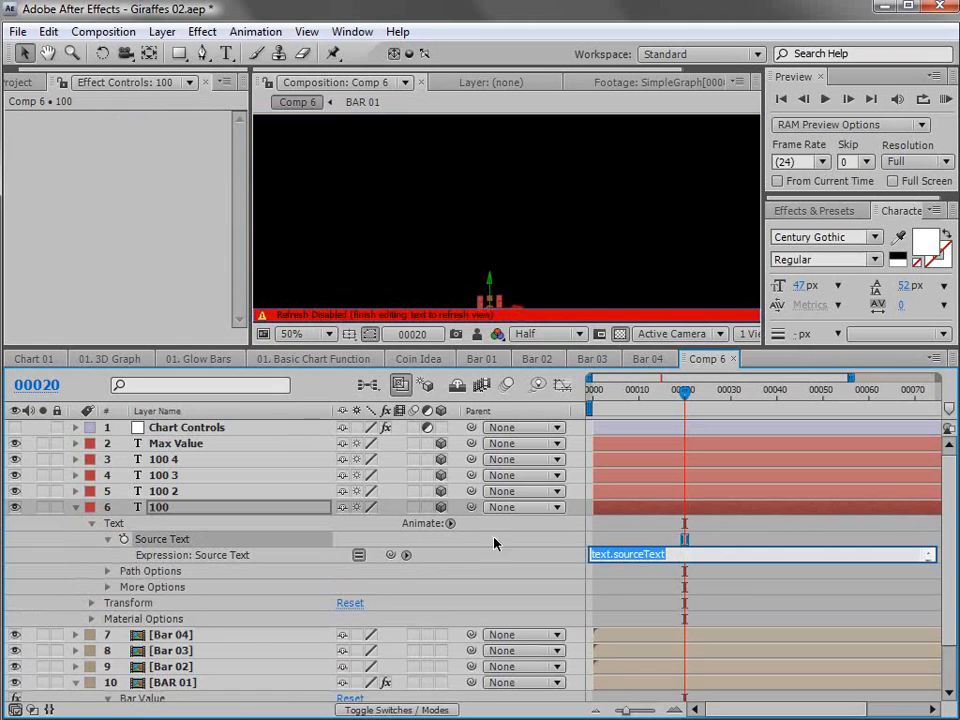
pyautogui.moveTo(390, 554); pyautogui.dragTo(247, 666)
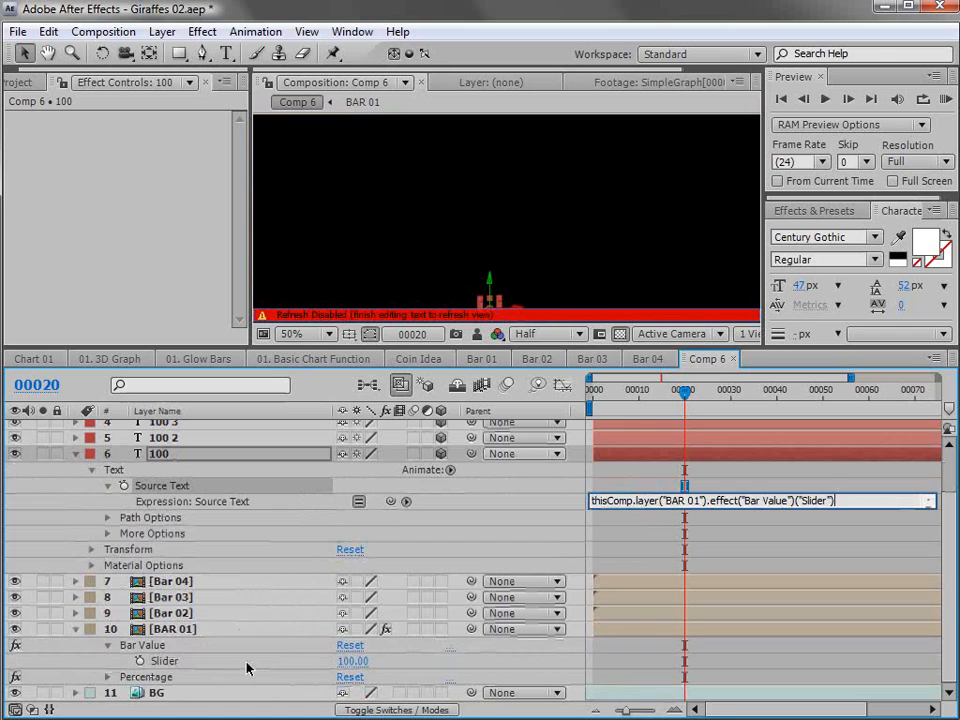
pyautogui.click(182, 630)
# Test the linked number label by varying BAR 01's Bar Value slider, and return the slider to 100.
pyautogui.moveTo(124, 150)
pyautogui.mouseDown()
pyautogui.moveTo(152, 149)
pyautogui.moveTo(100, 152)
pyautogui.moveTo(107, 157)
pyautogui.mouseUp()
pyautogui.click(128, 151)
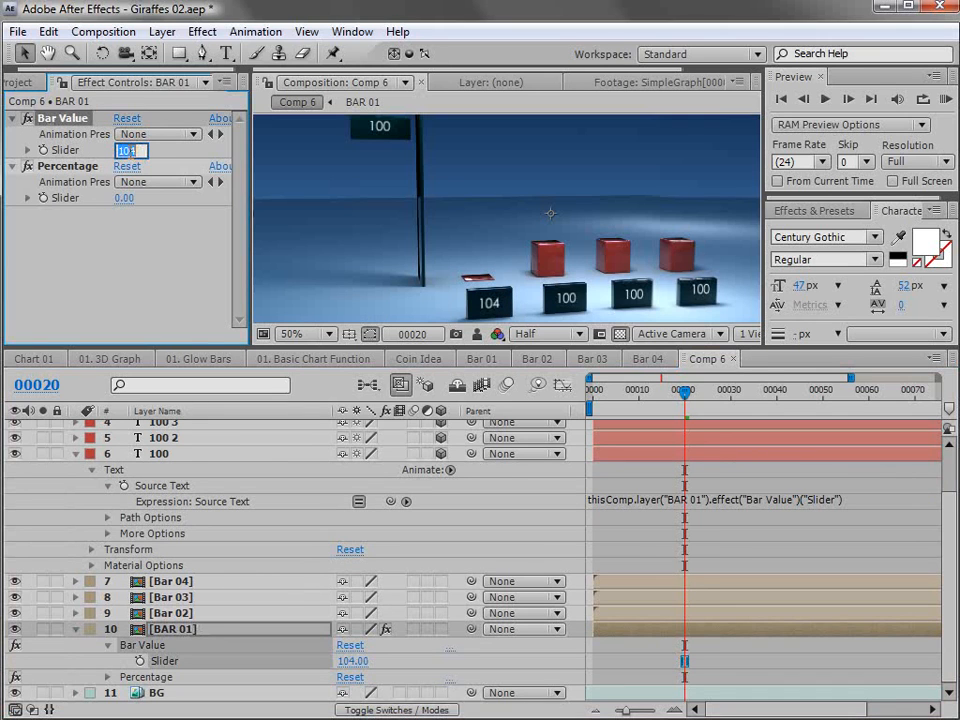
pyautogui.press('Return')
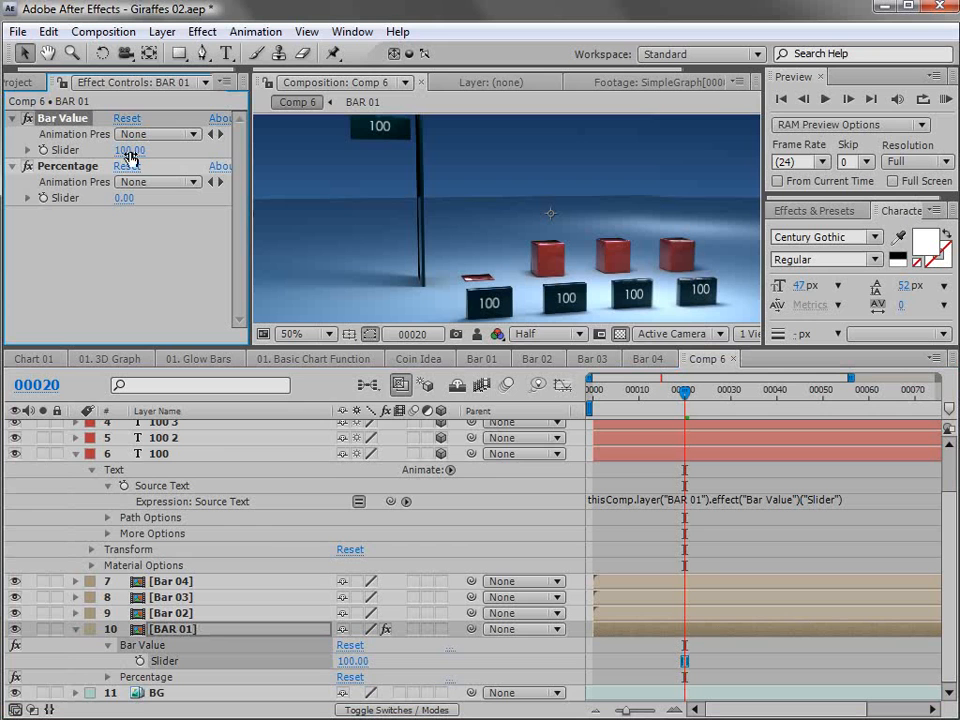
# Add an expression to the Max Value text layer's Source Text that links it to the Chart Controls layer's Max Value slider.
pyautogui.click(78, 631)
pyautogui.click(240, 443)
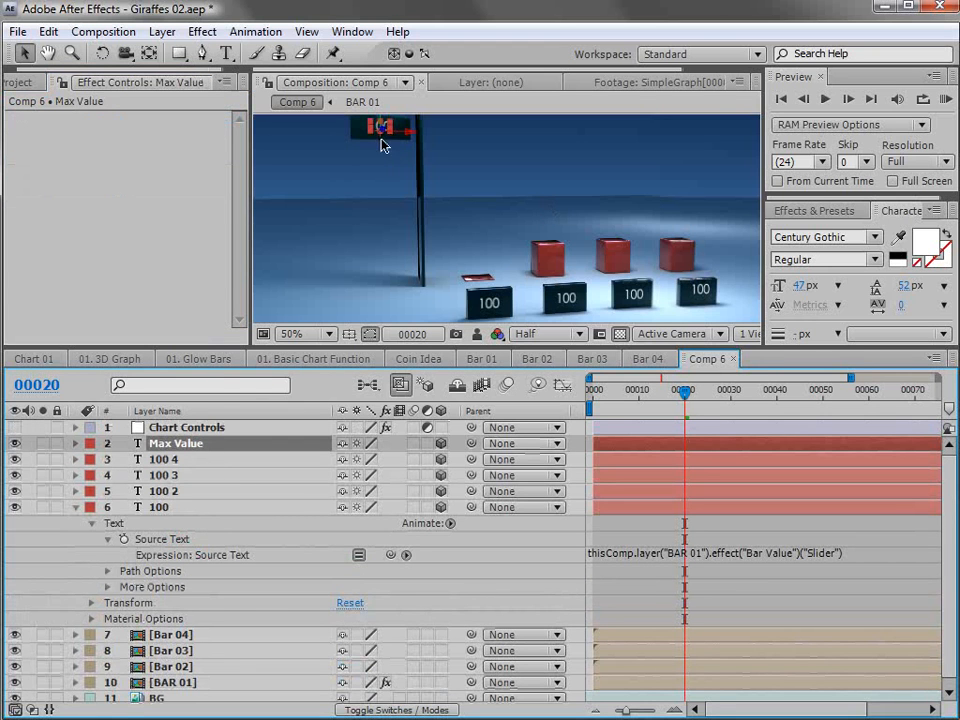
pyautogui.click(229, 432)
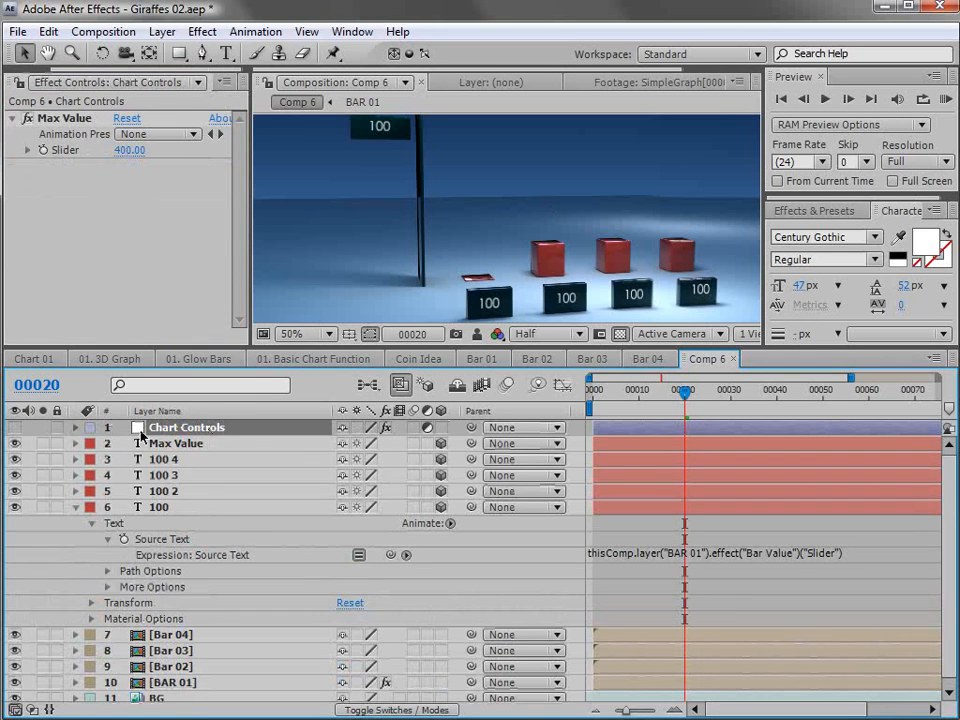
pyautogui.click(176, 452)
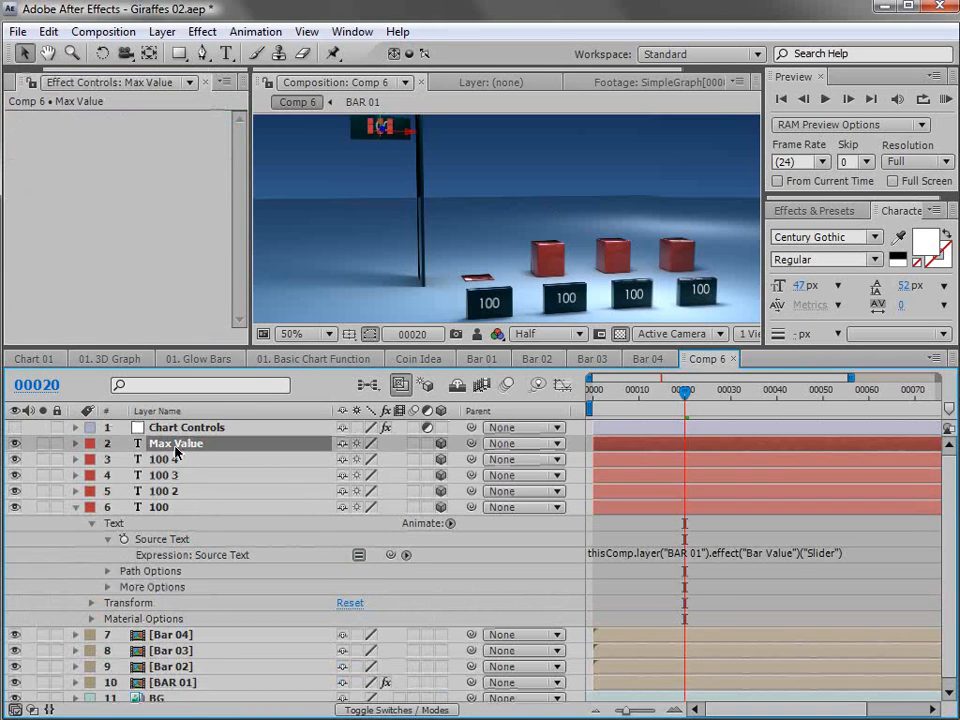
pyautogui.click(75, 443)
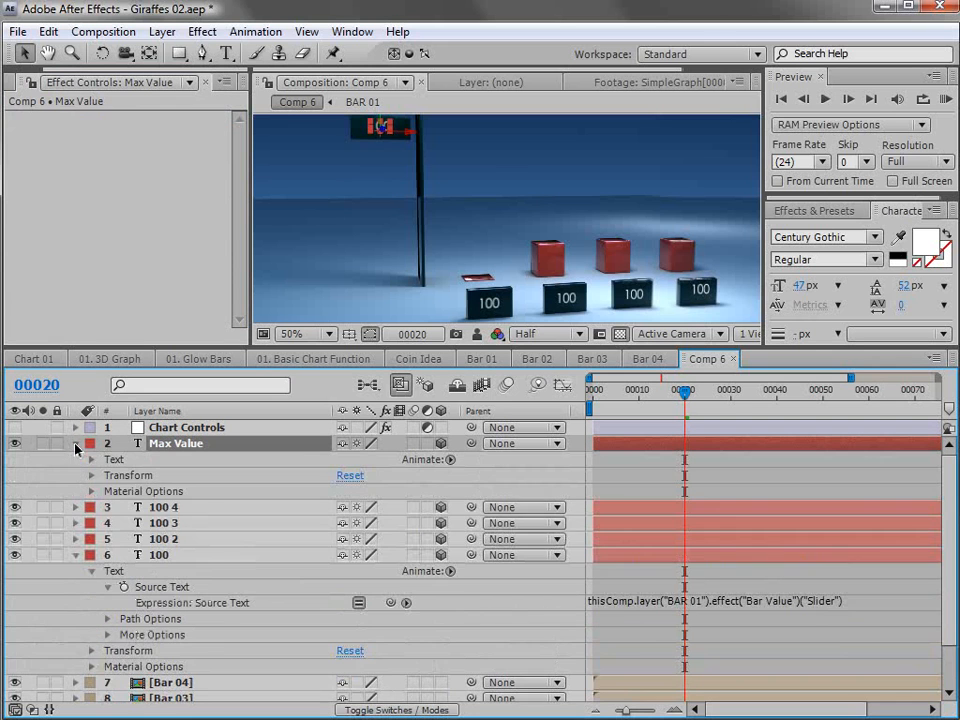
pyautogui.click(91, 459)
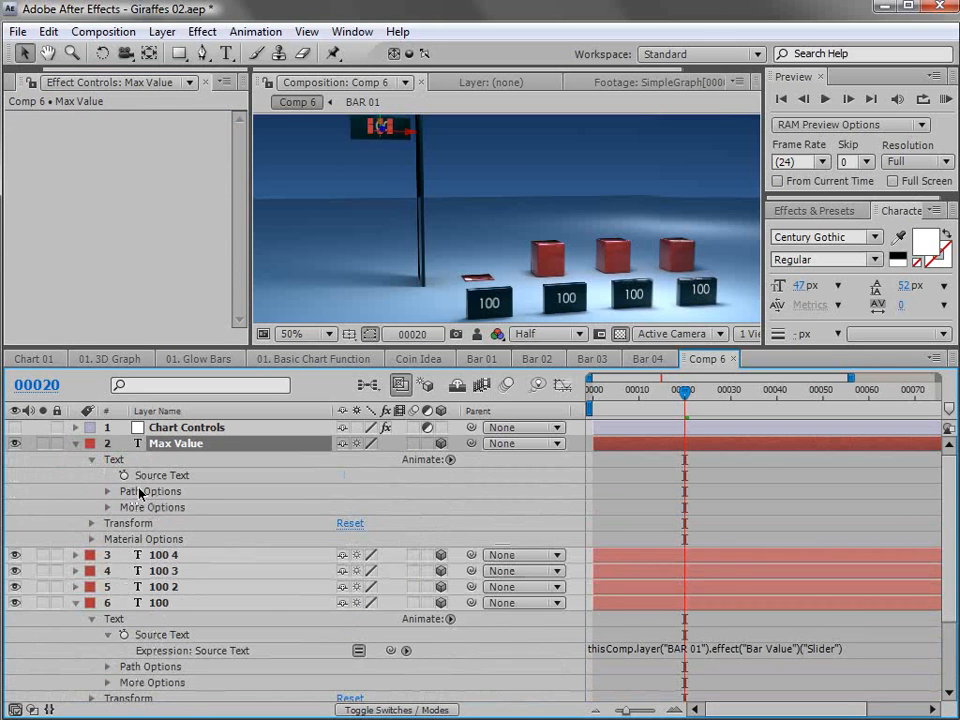
pyautogui.click(150, 427)
pyautogui.press('e')
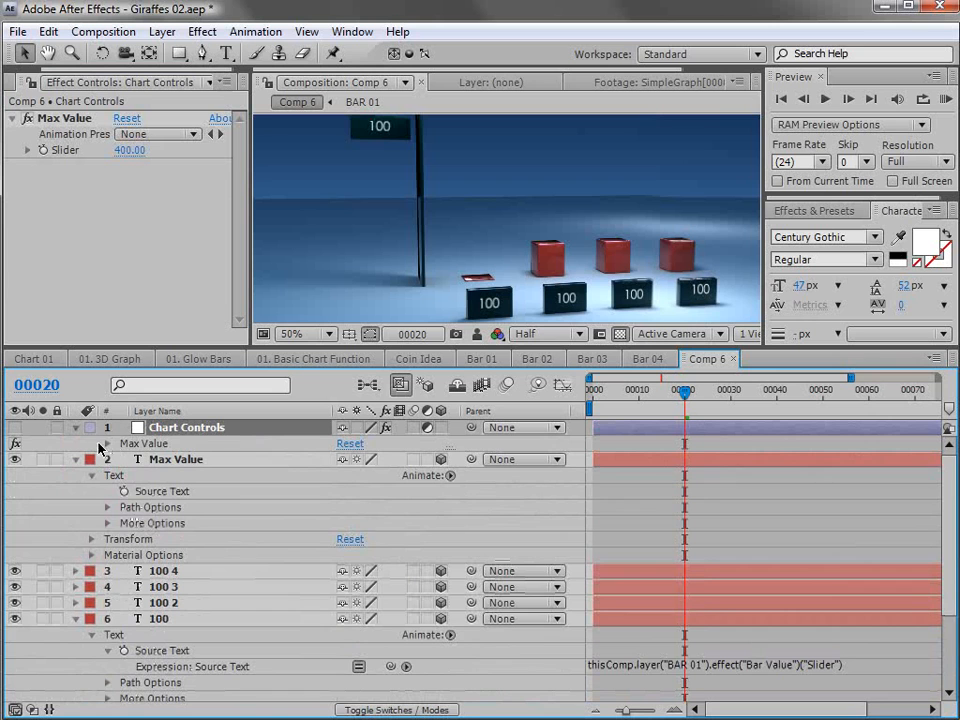
pyautogui.click(107, 444)
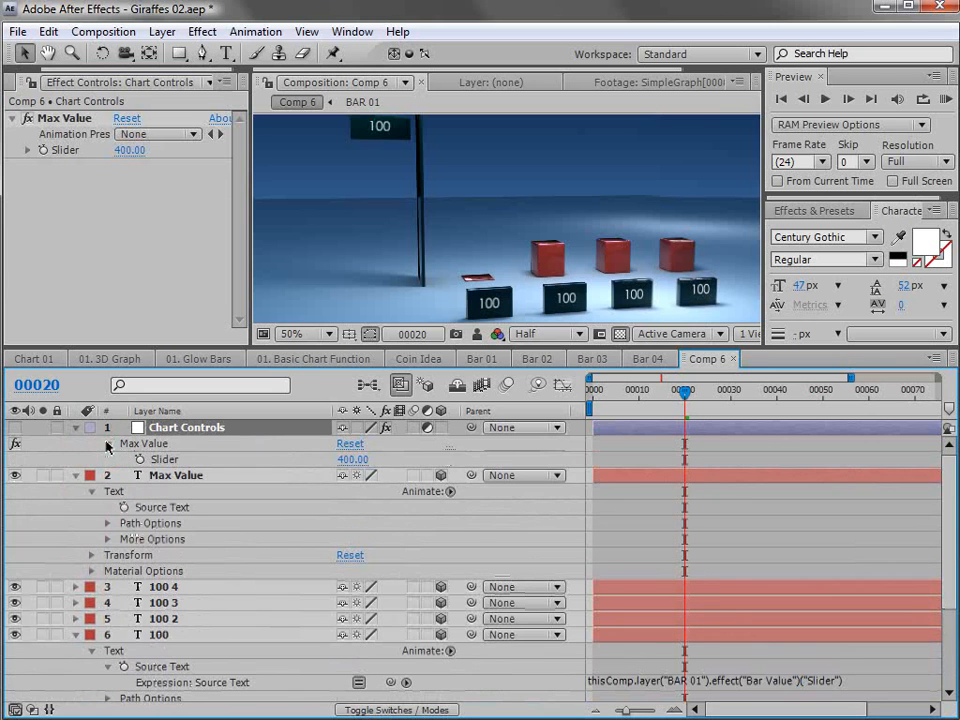
pyautogui.keyDown('alt'); pyautogui.click(124, 507); pyautogui.keyUp('alt')
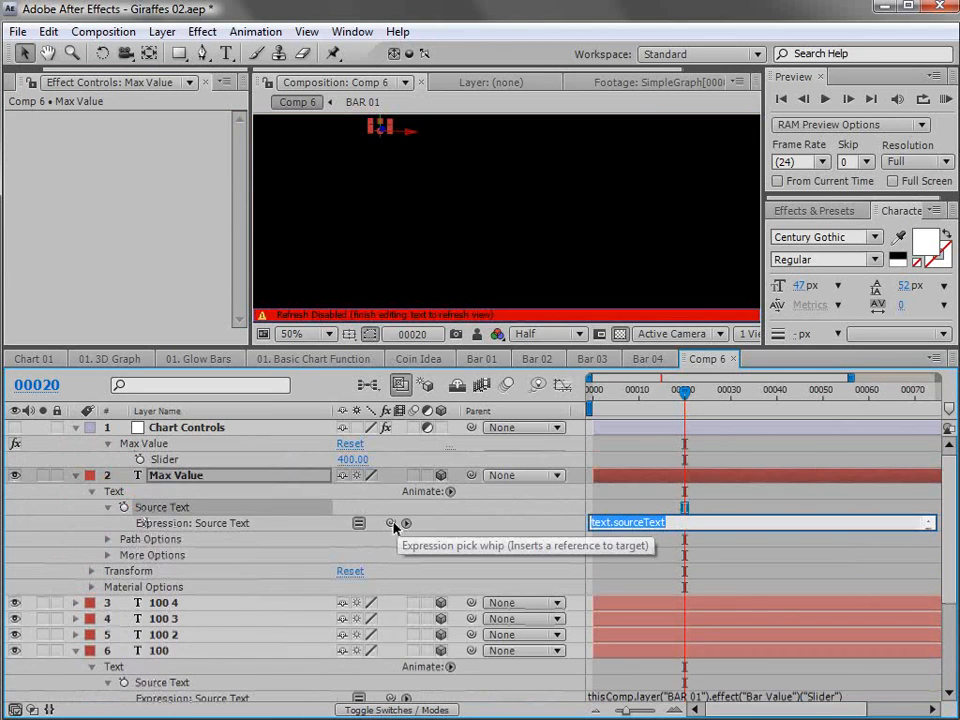
pyautogui.moveTo(358, 498); pyautogui.dragTo(188, 459)
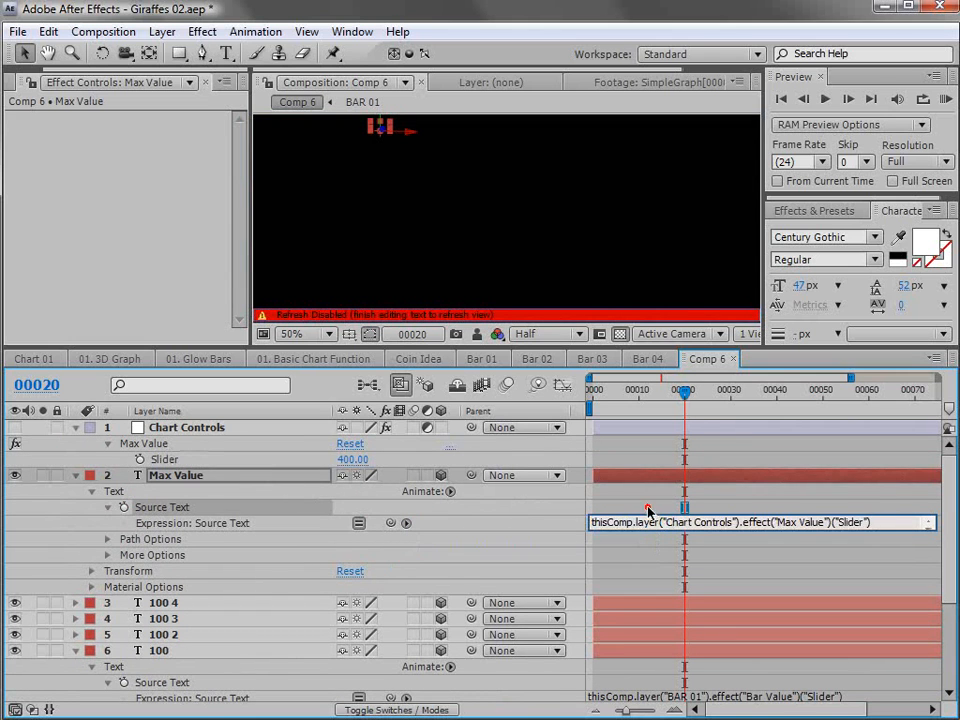
pyautogui.click(615, 450)
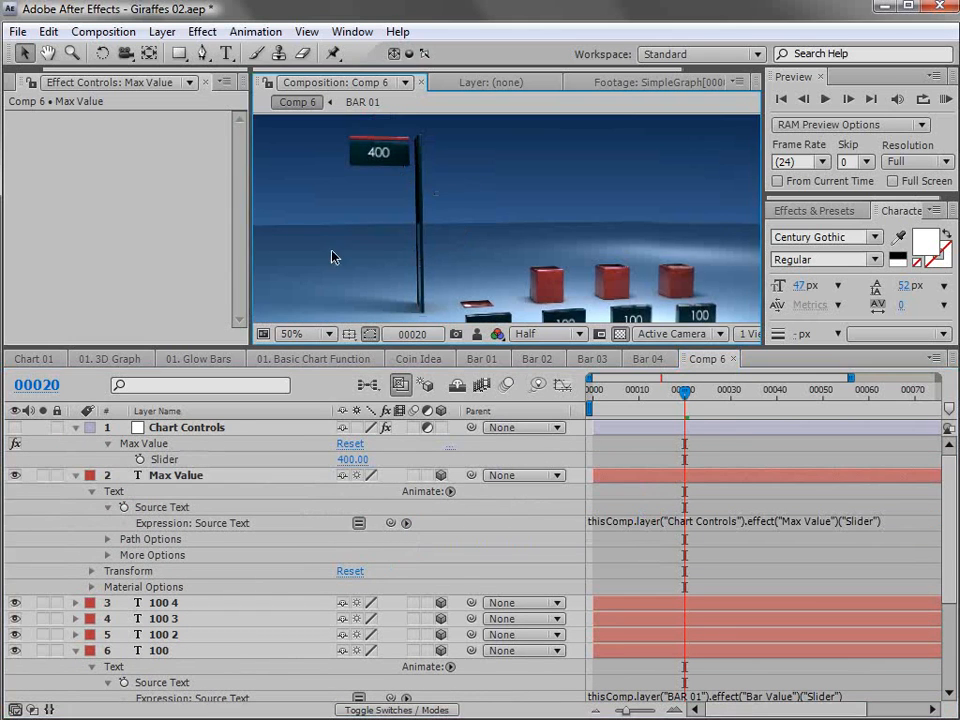
# Set the Max Value slider on Chart Controls to 500 and collapse the expanded layer properties in the timeline.
pyautogui.click(212, 427)
pyautogui.moveTo(129, 150); pyautogui.dragTo(176, 150)
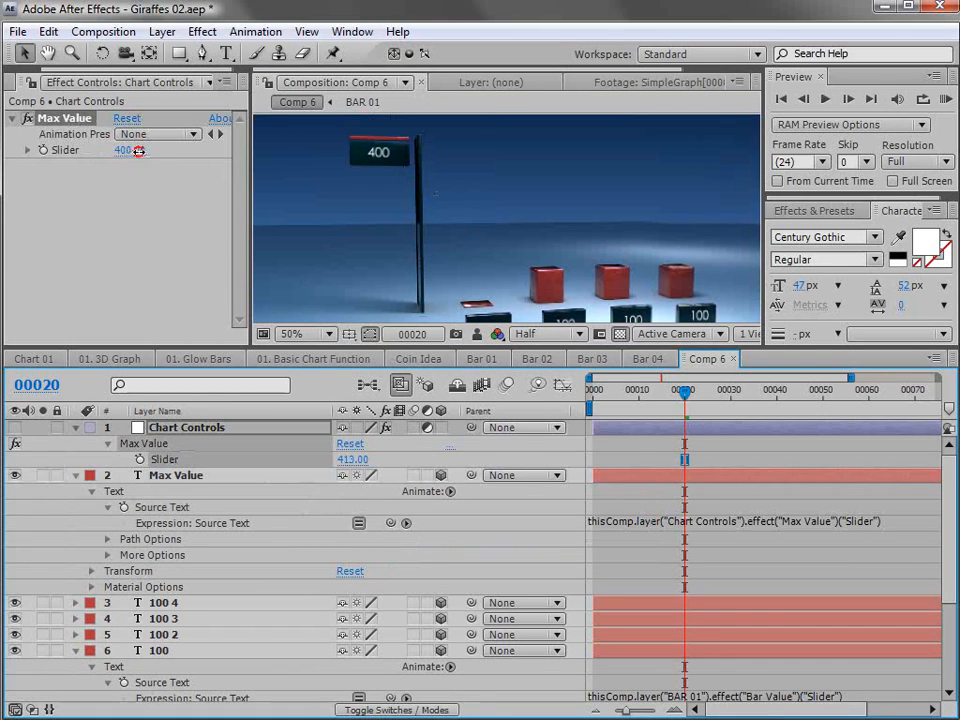
pyautogui.click(128, 150)
pyautogui.write('500')
pyautogui.press('Return')
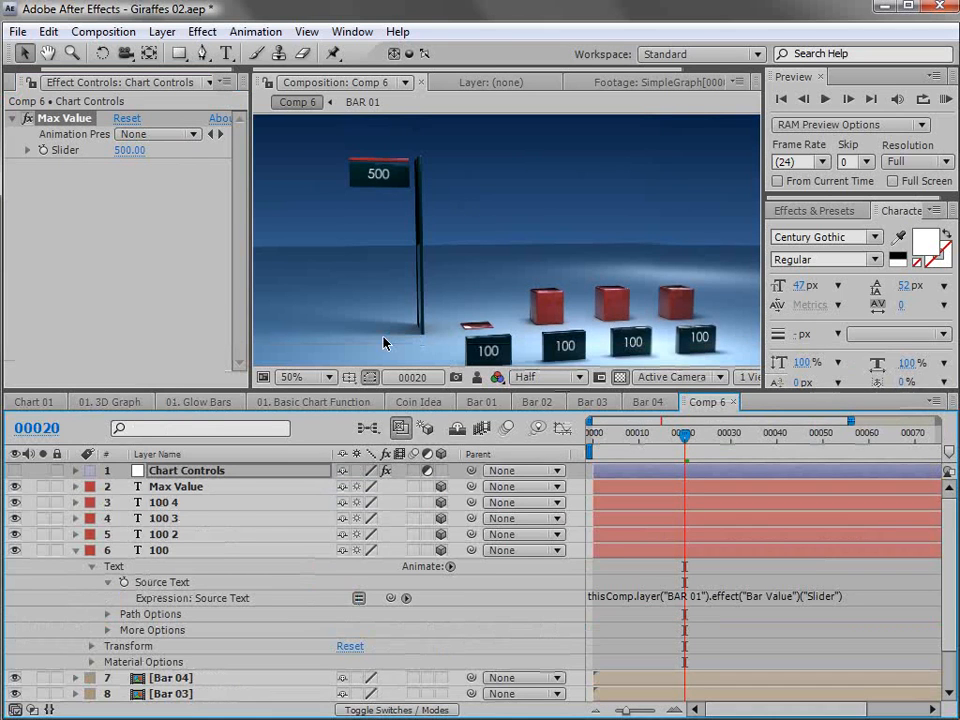
pyautogui.moveTo(545, 343); pyautogui.dragTo(521, 310)
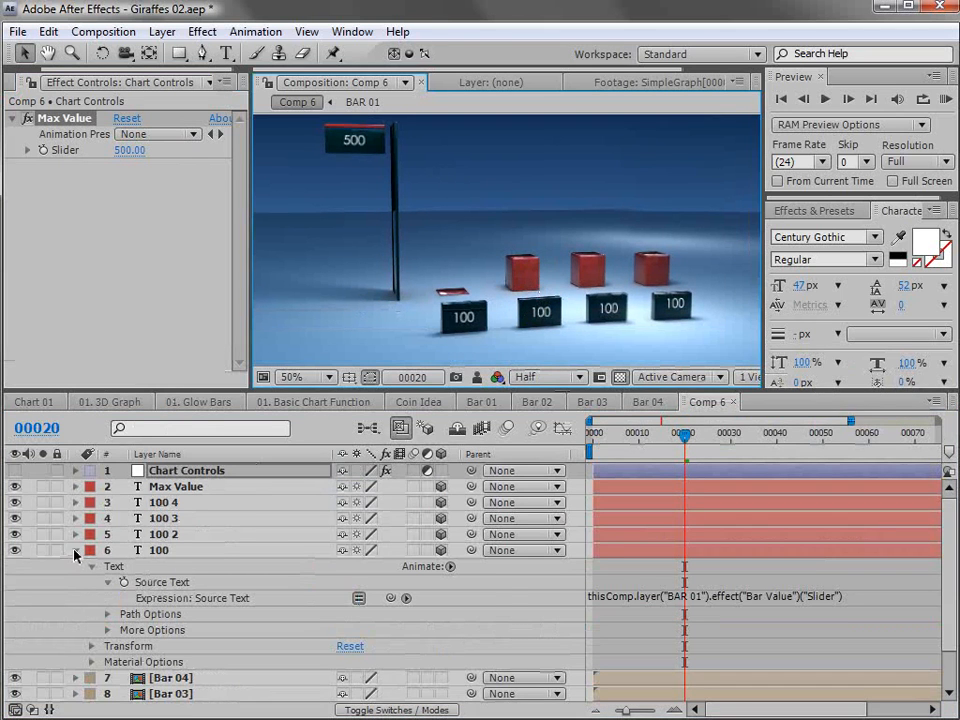
pyautogui.click(74, 551)
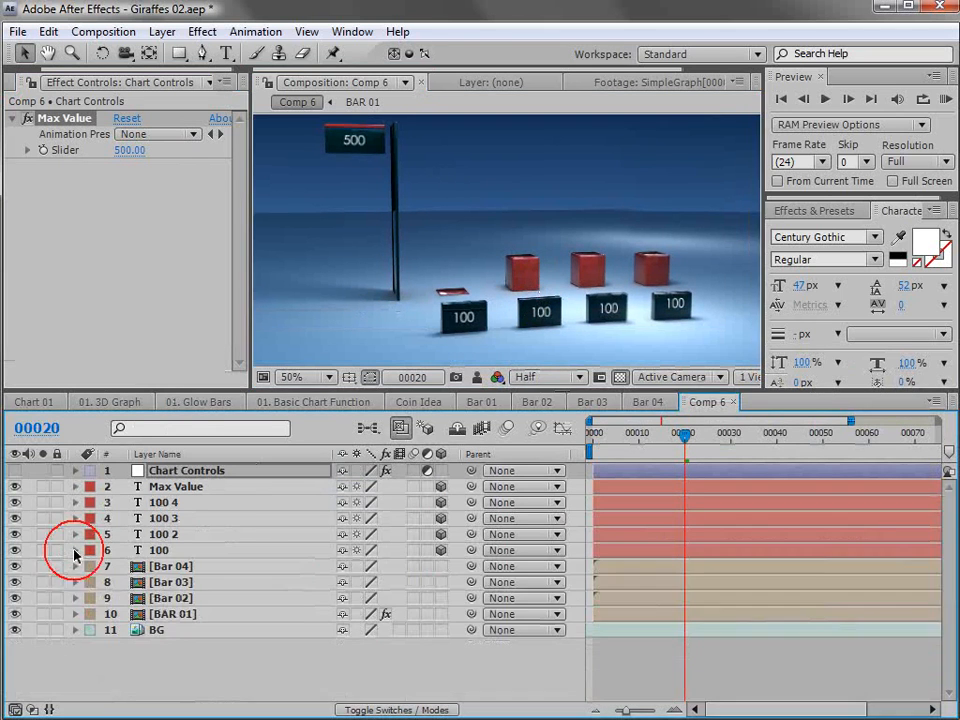
# Test how BAR 01's Percentage slider grows the bar, and return the slider to 0.
pyautogui.click(140, 614)
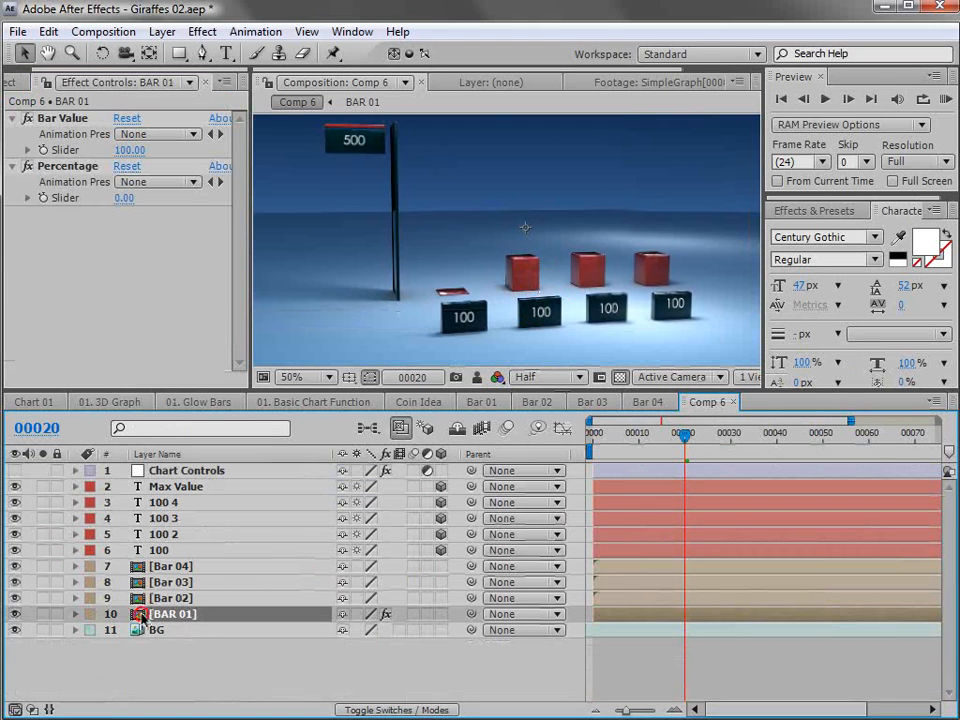
pyautogui.click(83, 167)
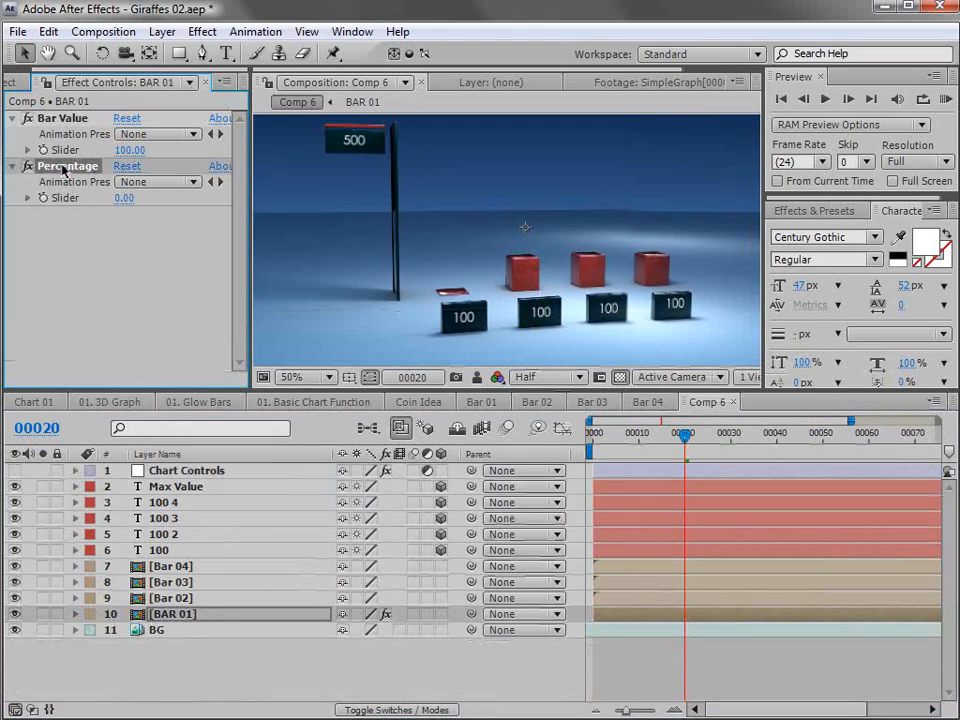
pyautogui.click(121, 199)
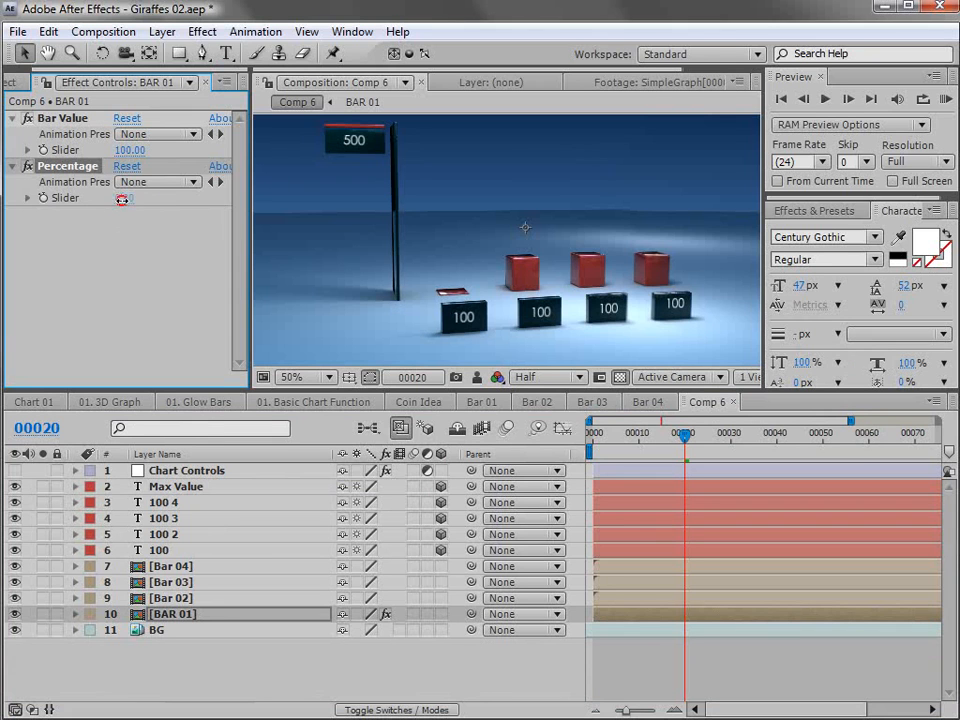
pyautogui.moveTo(121, 199); pyautogui.dragTo(432, 287)
pyautogui.click(127, 199)
pyautogui.write('0')
pyautogui.press('Return')
# Keyframe BAR 01's Percentage slider from 0 at the start of the composition to 100 at frame 25.
pyautogui.moveTo(684, 434); pyautogui.dragTo(591, 434)
pyautogui.click(44, 198)
pyautogui.moveTo(665, 434); pyautogui.dragTo(686, 450)
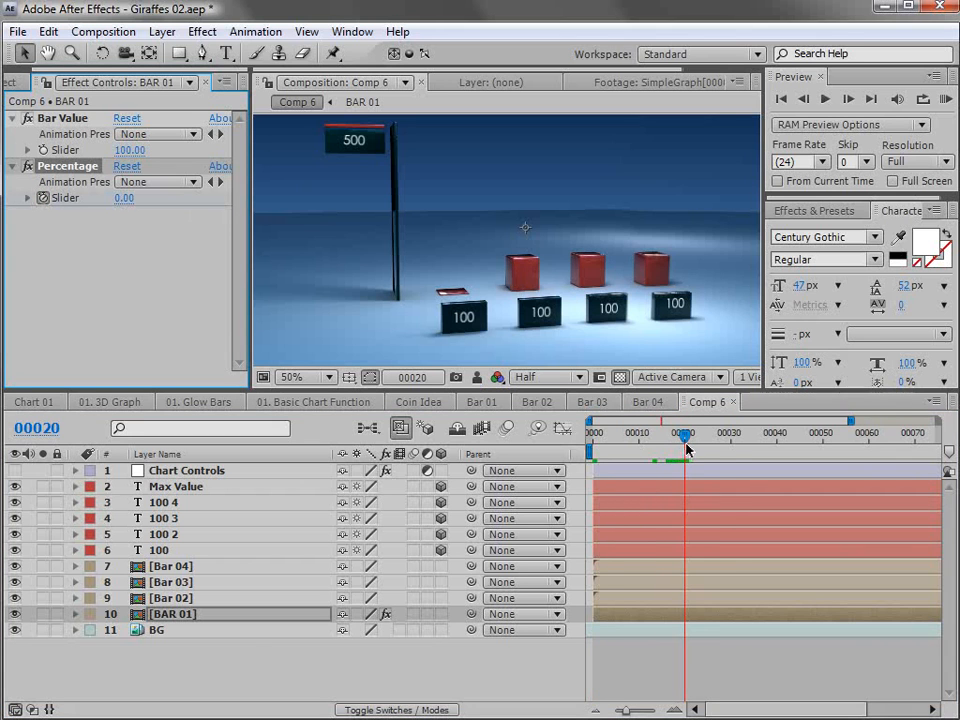
pyautogui.press('pagedown')
pyautogui.press('pagedown')
pyautogui.press('pagedown')
pyautogui.press('pagedown')
pyautogui.press('pagedown')
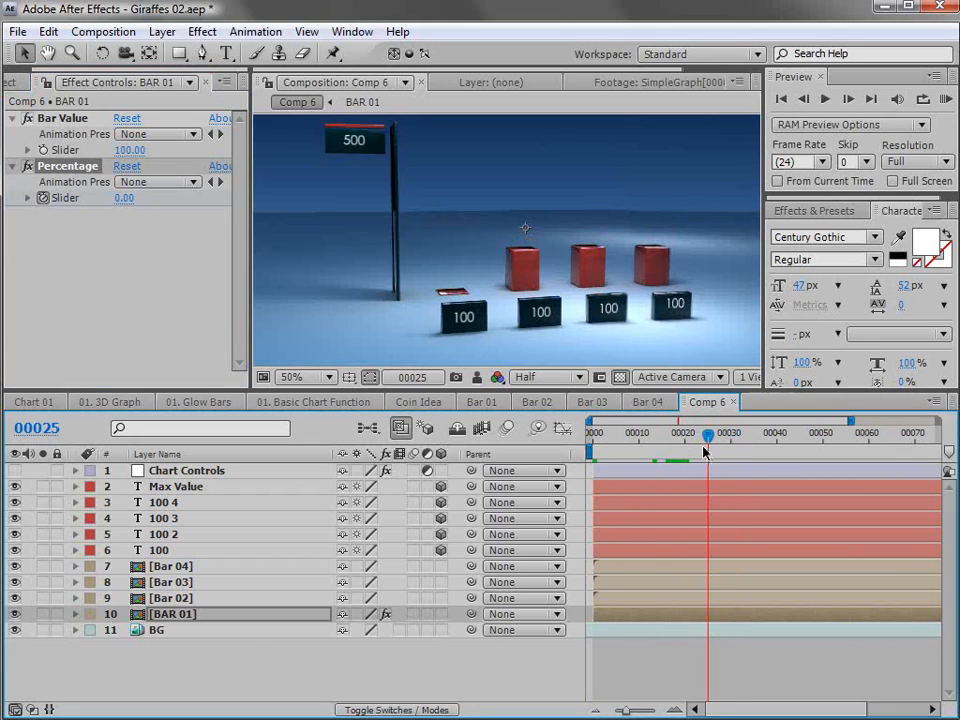
pyautogui.click(122, 198)
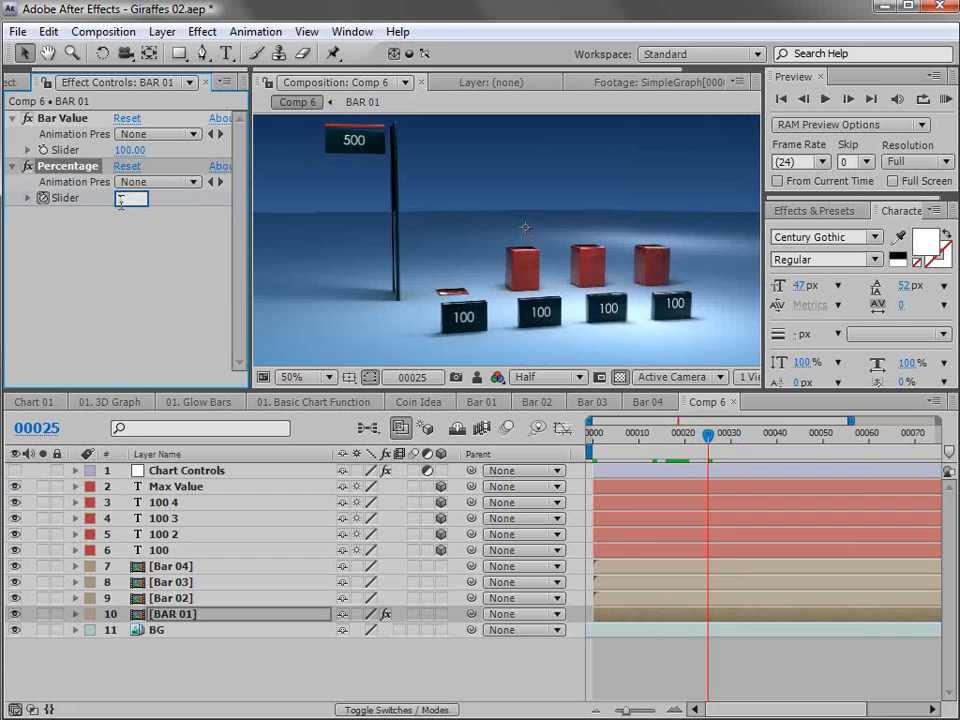
pyautogui.write('100')
pyautogui.press('Return')
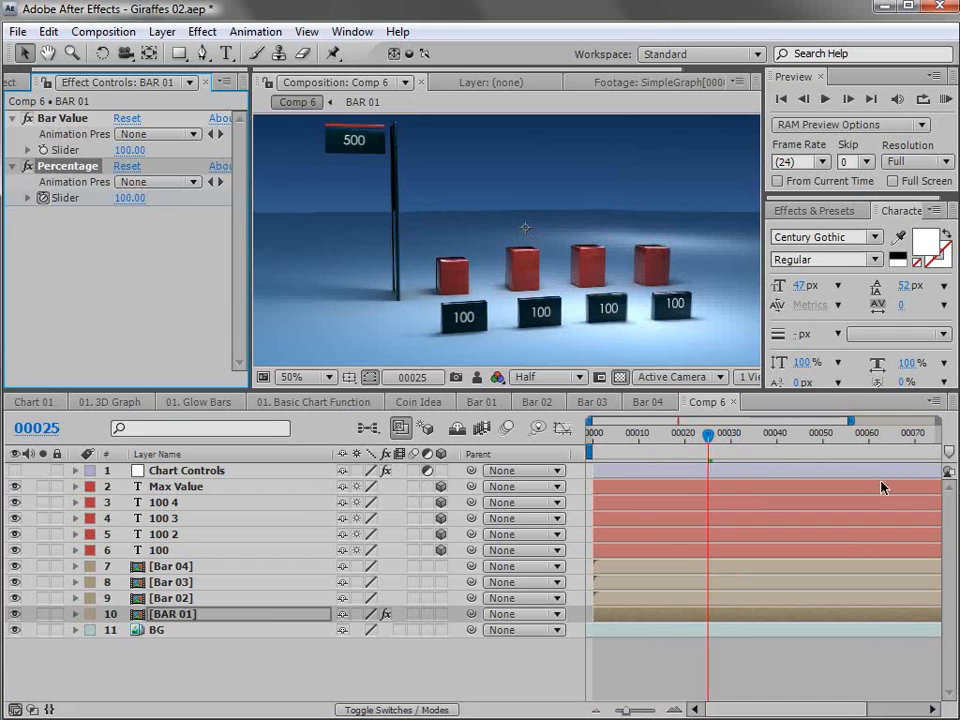
# Hide the Bar 02, Bar 03 and Bar 04 layers and scrub through the BAR 01 animation, stopping at frame 41.
pyautogui.moveTo(671, 432); pyautogui.dragTo(775, 445)
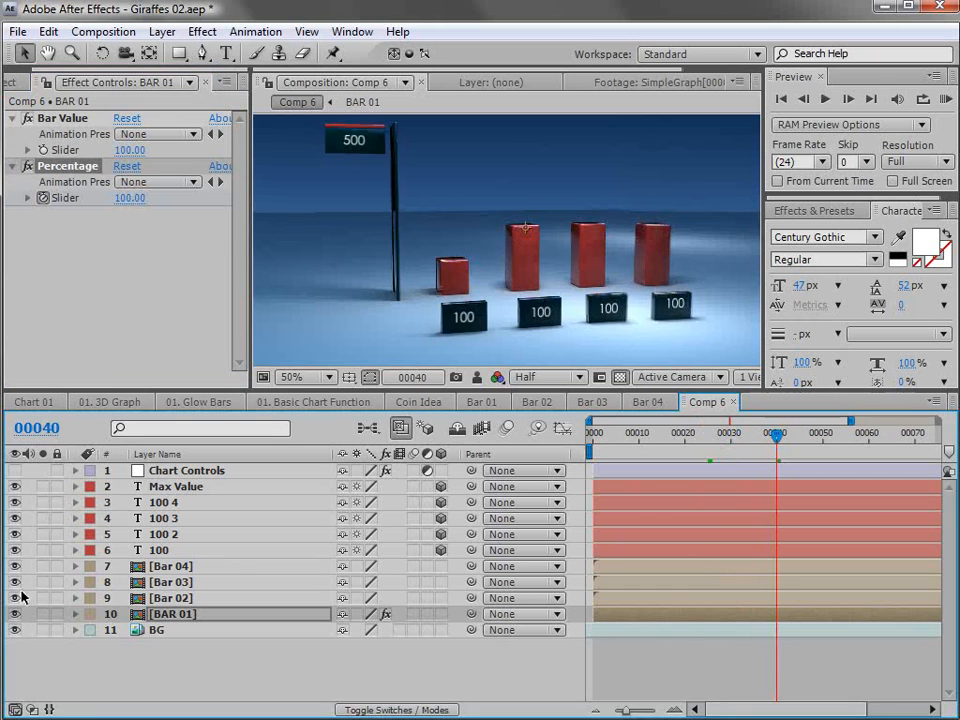
pyautogui.moveTo(15, 598); pyautogui.dragTo(15, 566)
pyautogui.moveTo(776, 440); pyautogui.dragTo(634, 470)
pyautogui.click(780, 440)
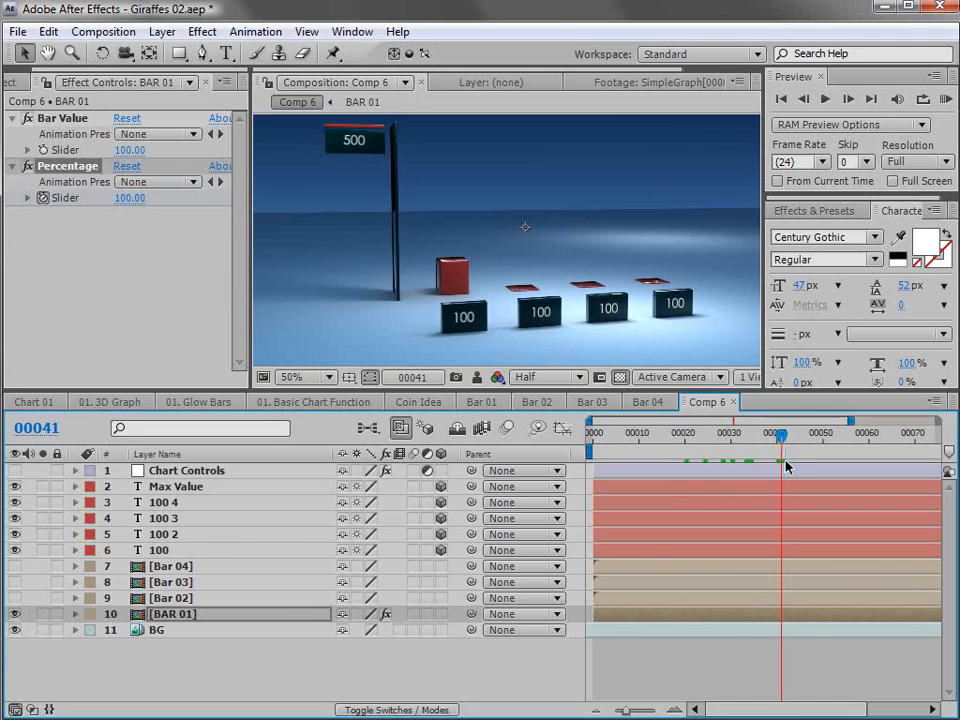
# Set BAR 01's Bar Value slider to 250, and raise it to 315 to check the bar and its label.
pyautogui.click(145, 150)
pyautogui.write('250')
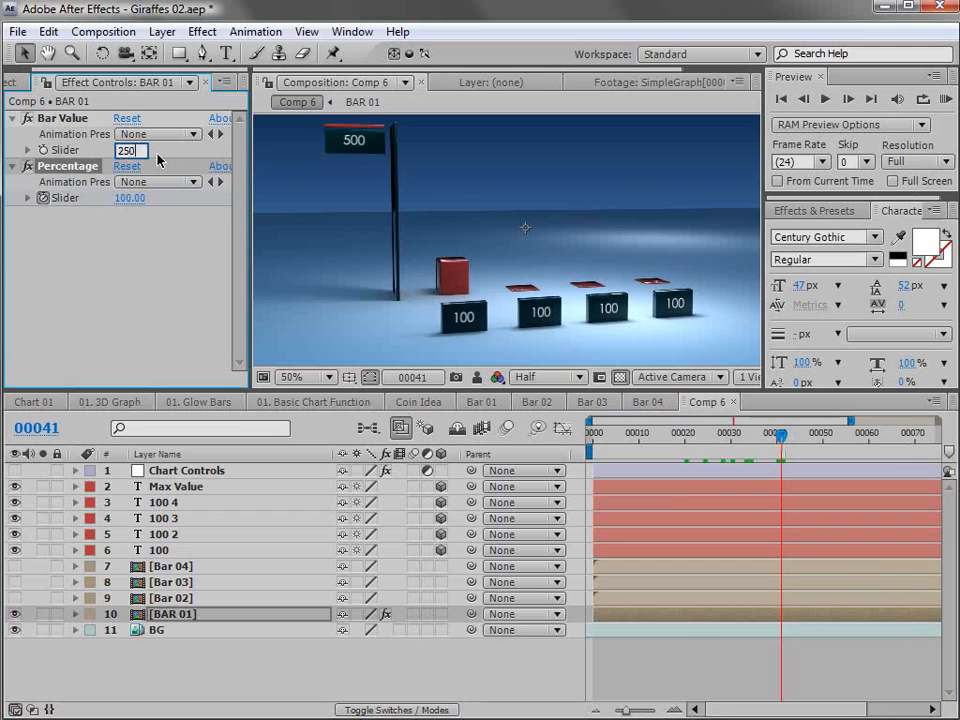
pyautogui.press('Return')
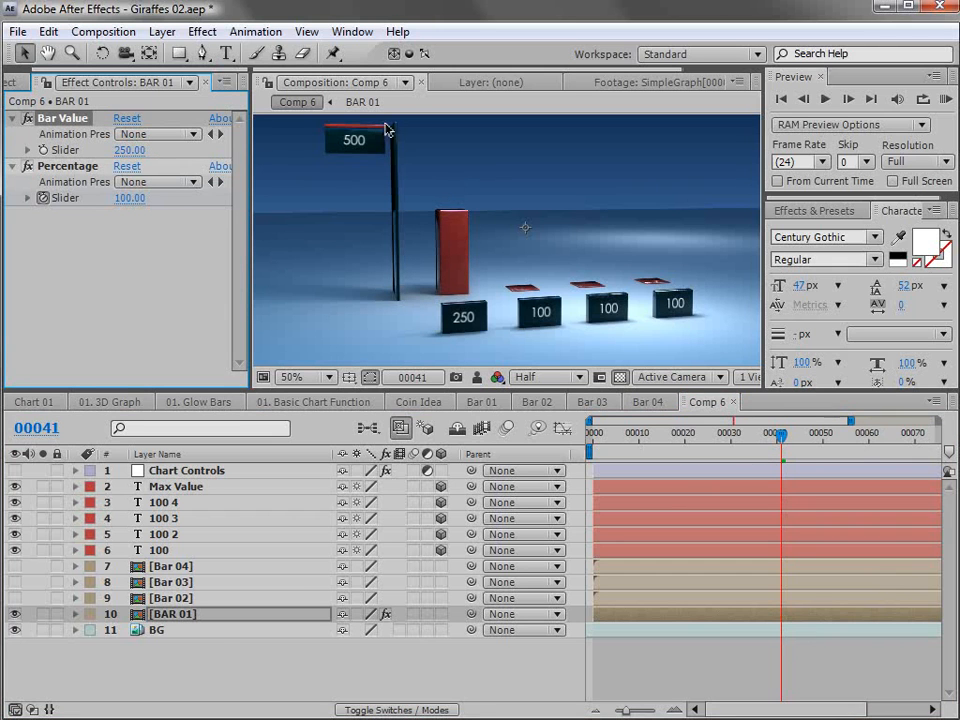
pyautogui.moveTo(117, 157); pyautogui.dragTo(196, 158)
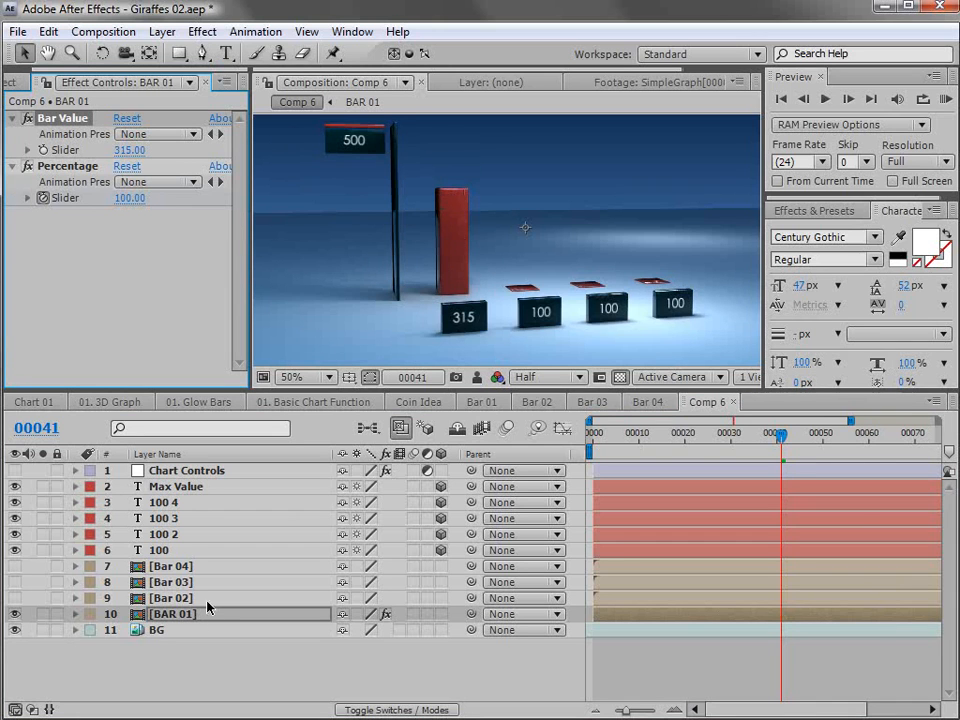
# Check the effects on the Bar 02, Bar 03 and Bar 04 layers and reselect BAR 01.
pyautogui.click(170, 613)
pyautogui.click(172, 598)
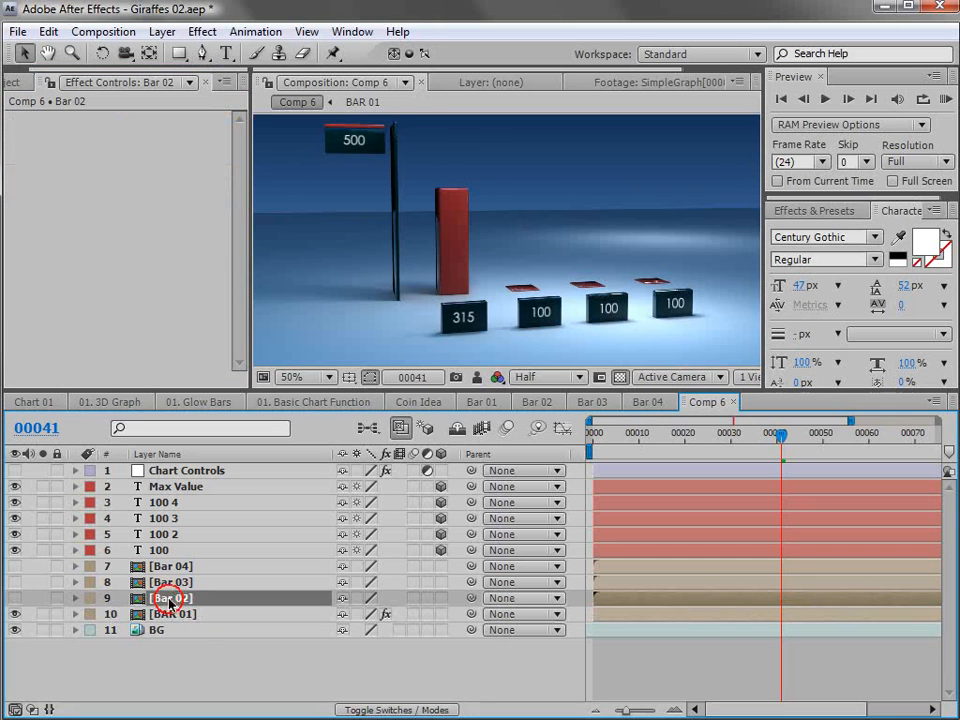
pyautogui.click(172, 582)
pyautogui.click(180, 567)
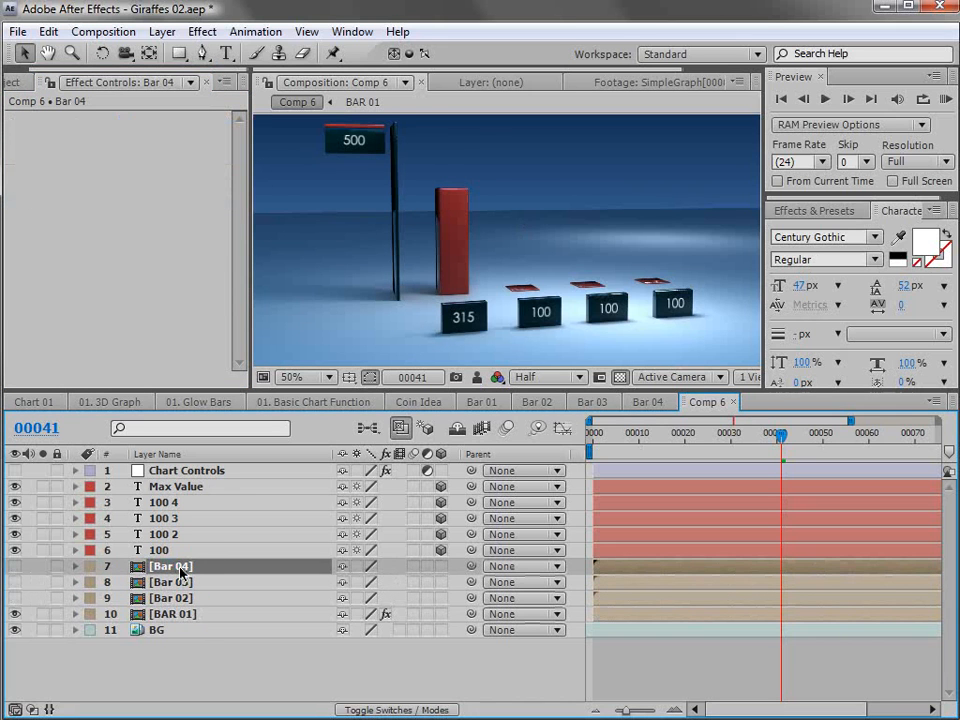
pyautogui.click(137, 615)
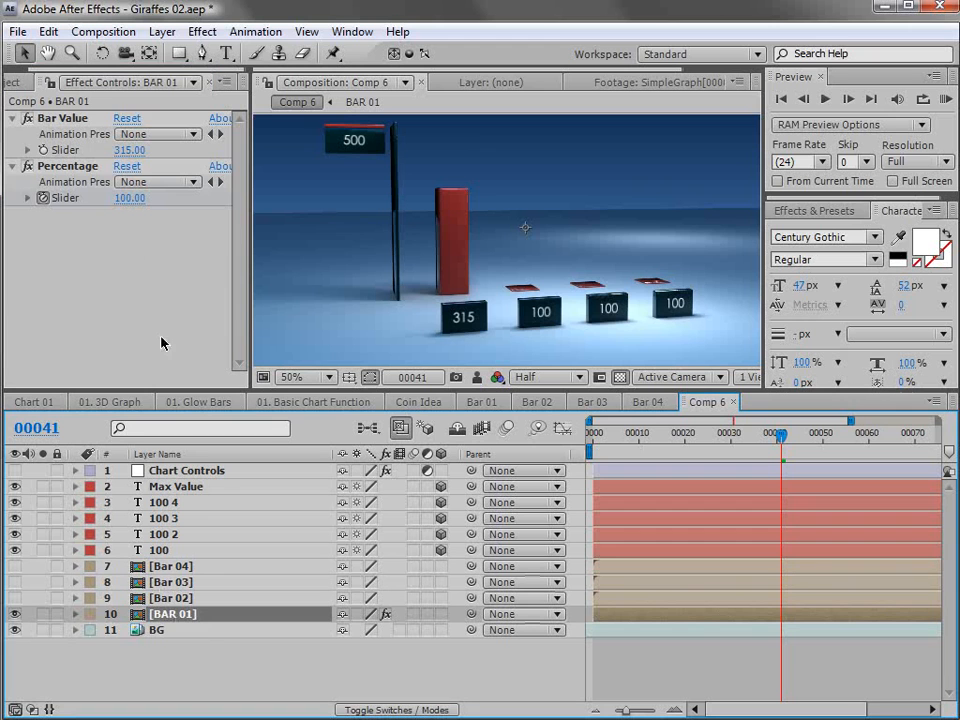
# Copy BAR 01's Bar Value and Percentage effects and paste them onto the Bar 02, Bar 03 and Bar 04 layers at frame 0.
pyautogui.click(60, 118)
pyautogui.click(68, 170)
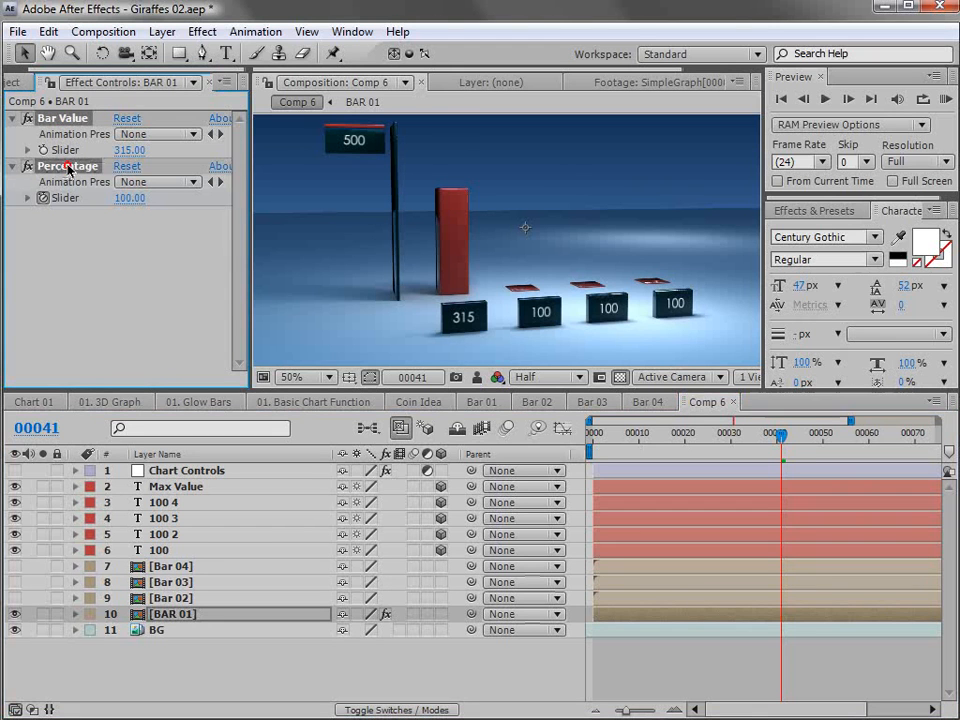
pyautogui.click(48, 31)
pyautogui.click(79, 143)
pyautogui.moveTo(781, 435); pyautogui.dragTo(587, 447)
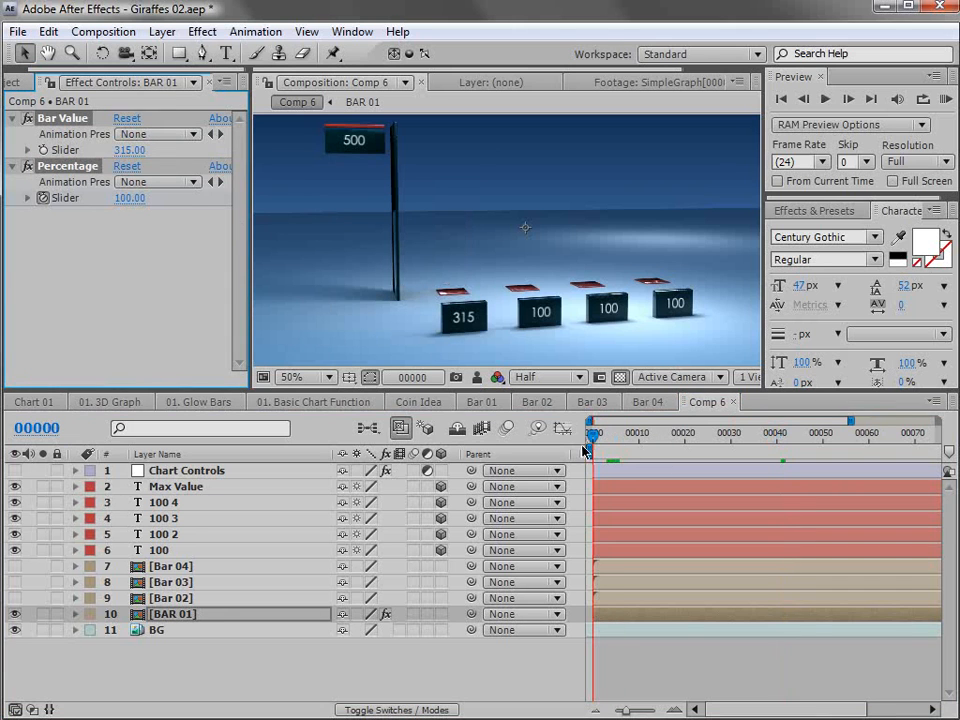
pyautogui.click(150, 598)
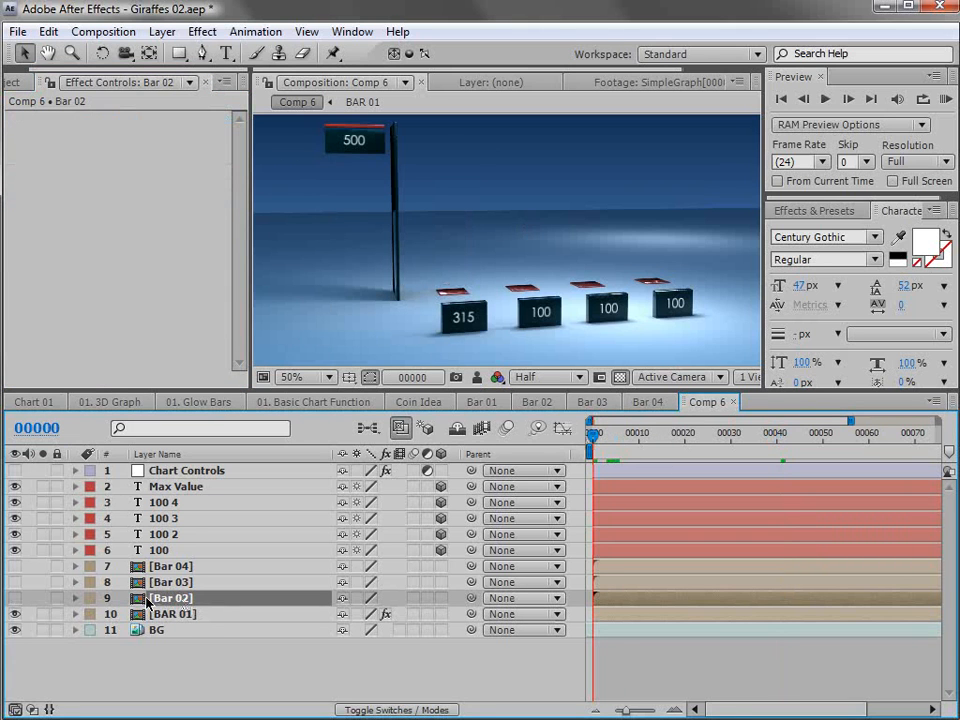
pyautogui.hotkey('ctrl', 'v')
pyautogui.click(179, 582)
pyautogui.hotkey('ctrl', 'v')
pyautogui.click(184, 567)
pyautogui.hotkey('ctrl', 'v')
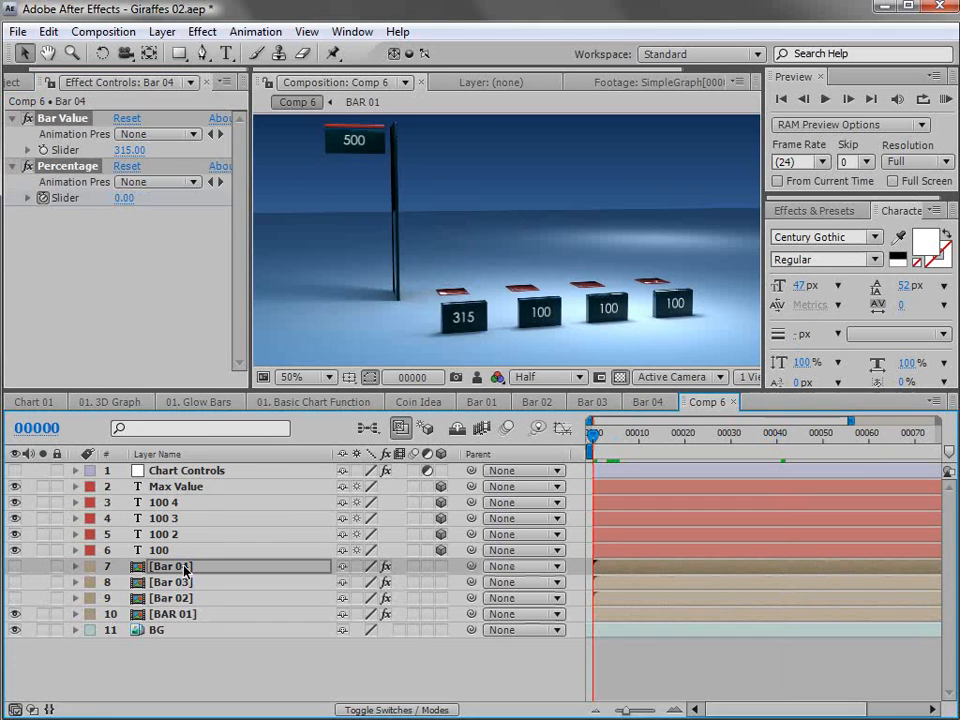
# Copy only the expression from BAR 01's Time Remap and paste it onto the Bar 02, Bar 03 and Bar 04 layers.
pyautogui.moveTo(245, 388); pyautogui.dragTo(245, 352)
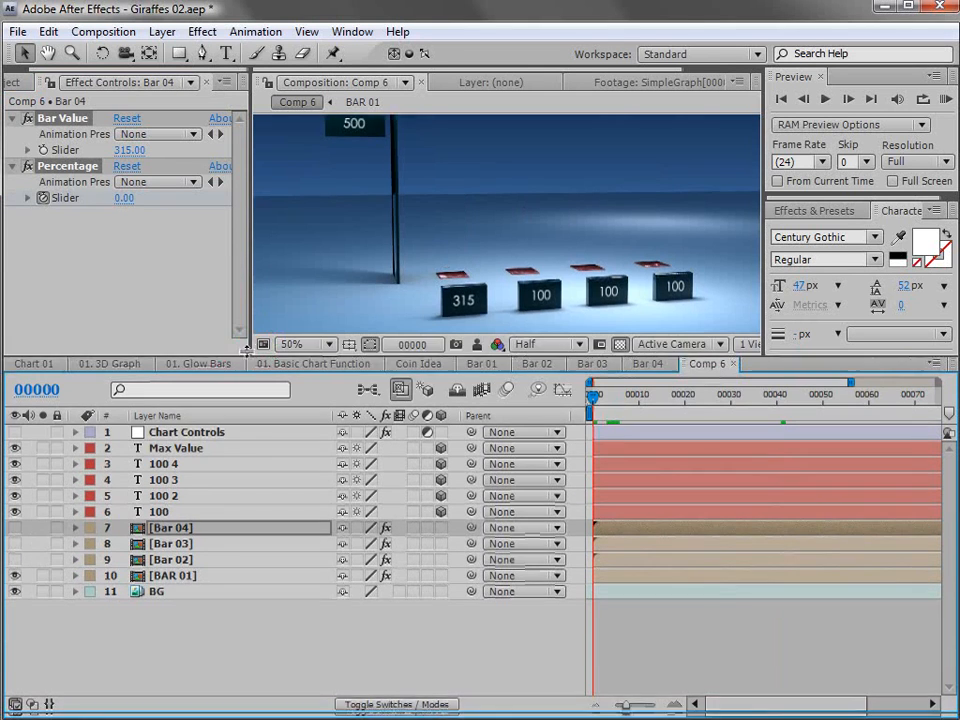
pyautogui.click(173, 576)
pyautogui.press('e')
pyautogui.press('e')
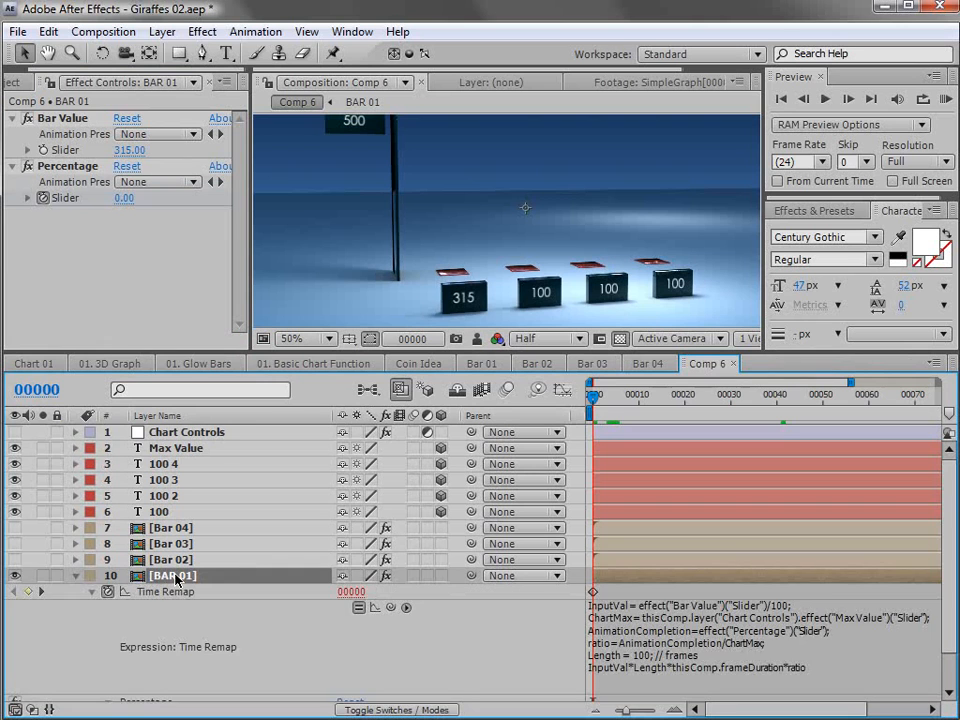
pyautogui.click(178, 592)
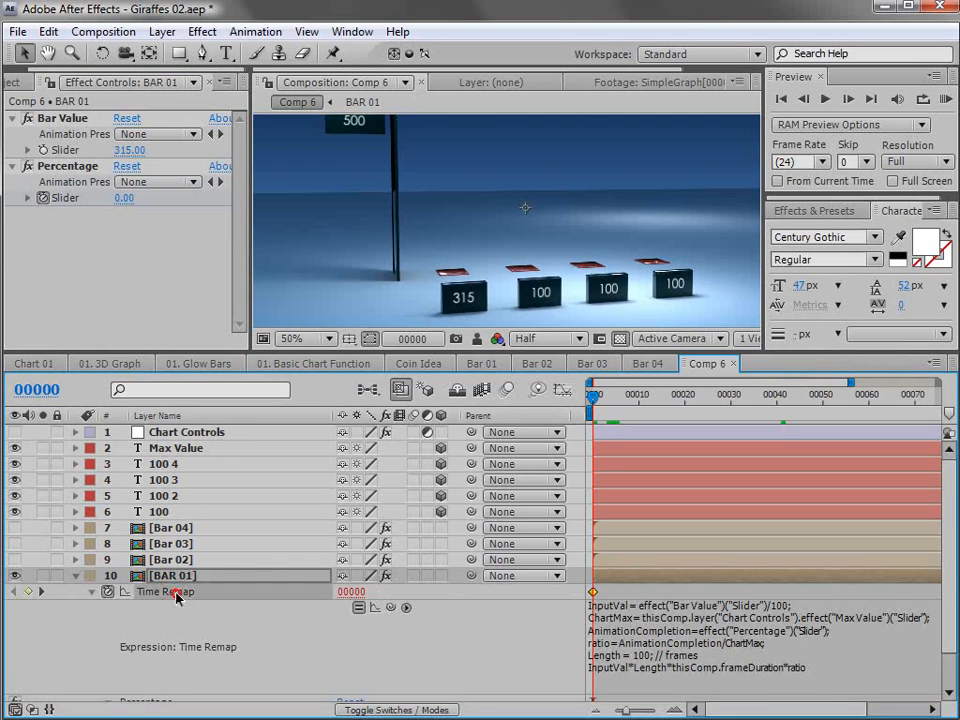
pyautogui.click(48, 31)
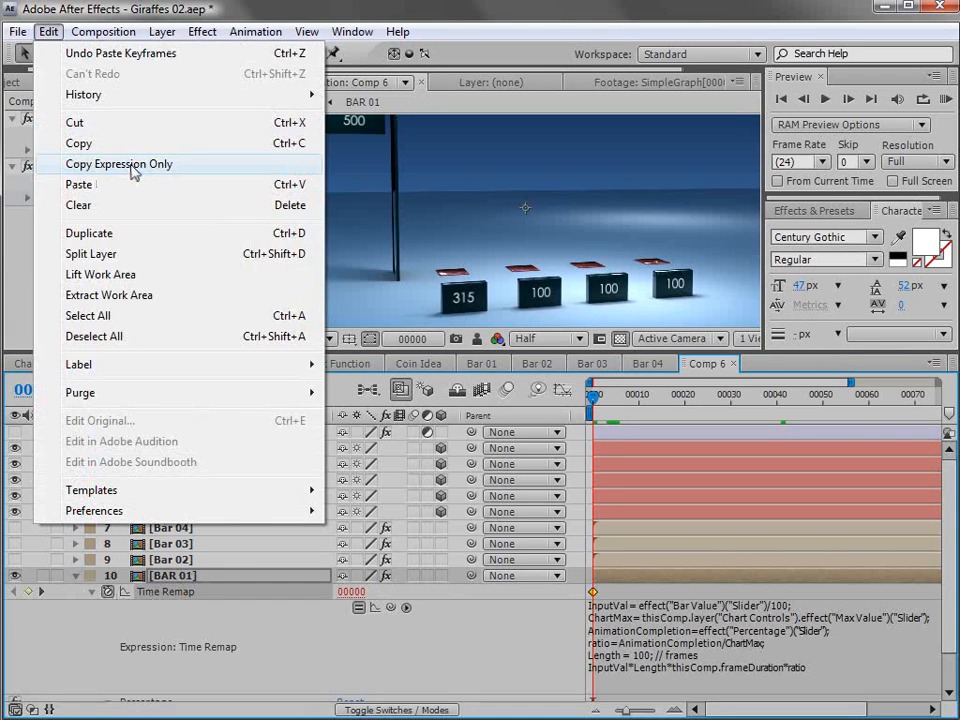
pyautogui.click(197, 166)
pyautogui.click(176, 560)
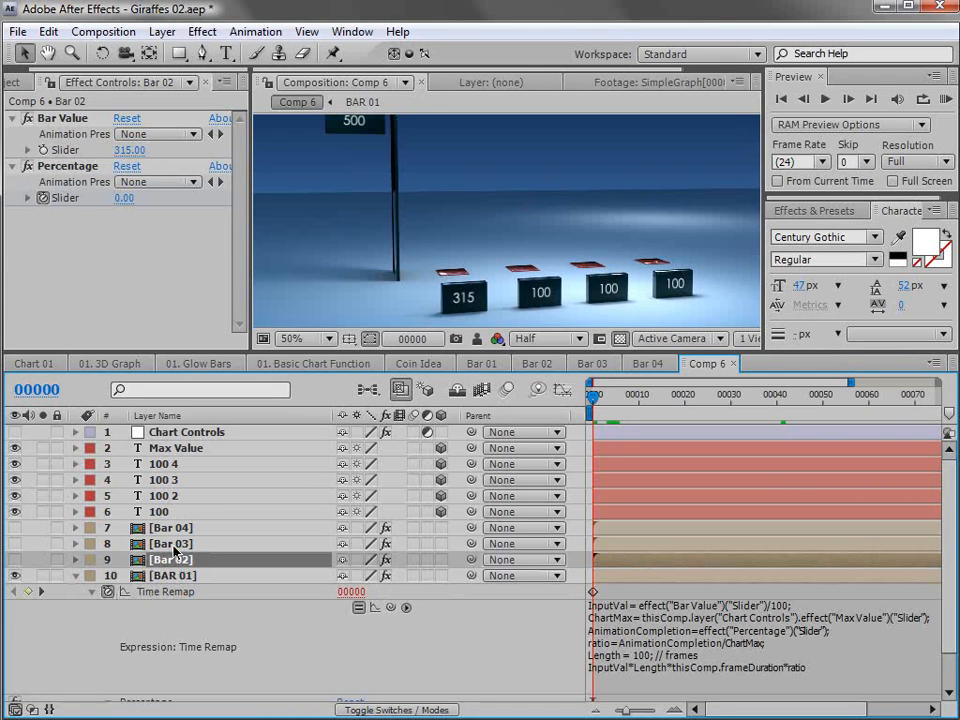
pyautogui.keyDown('shift'); pyautogui.click(174, 532); pyautogui.keyUp('shift')
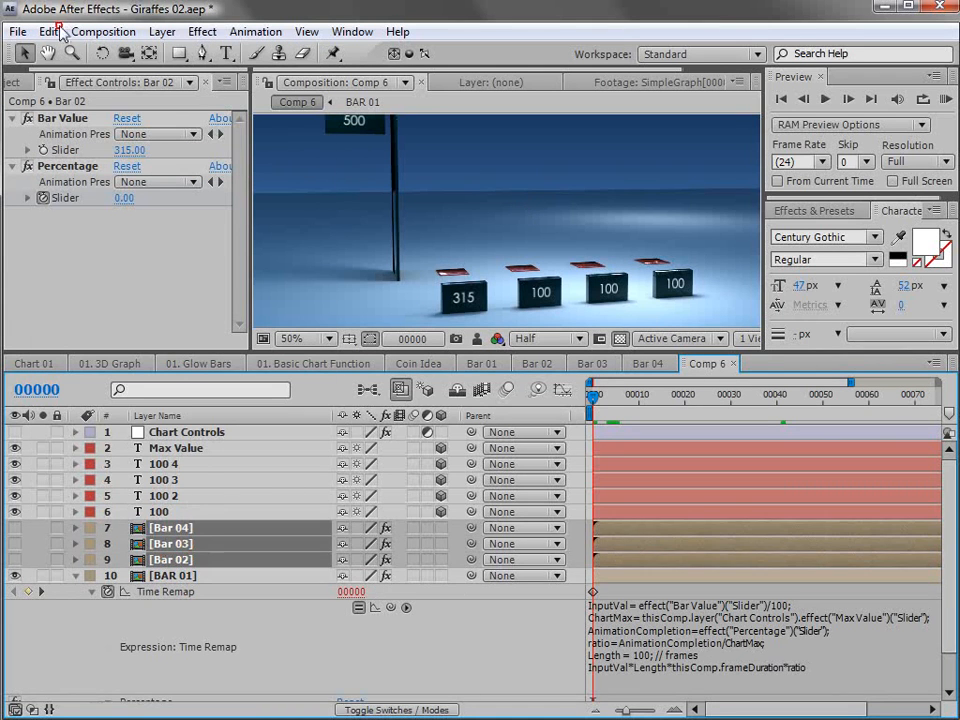
pyautogui.click(48, 31)
pyautogui.click(80, 185)
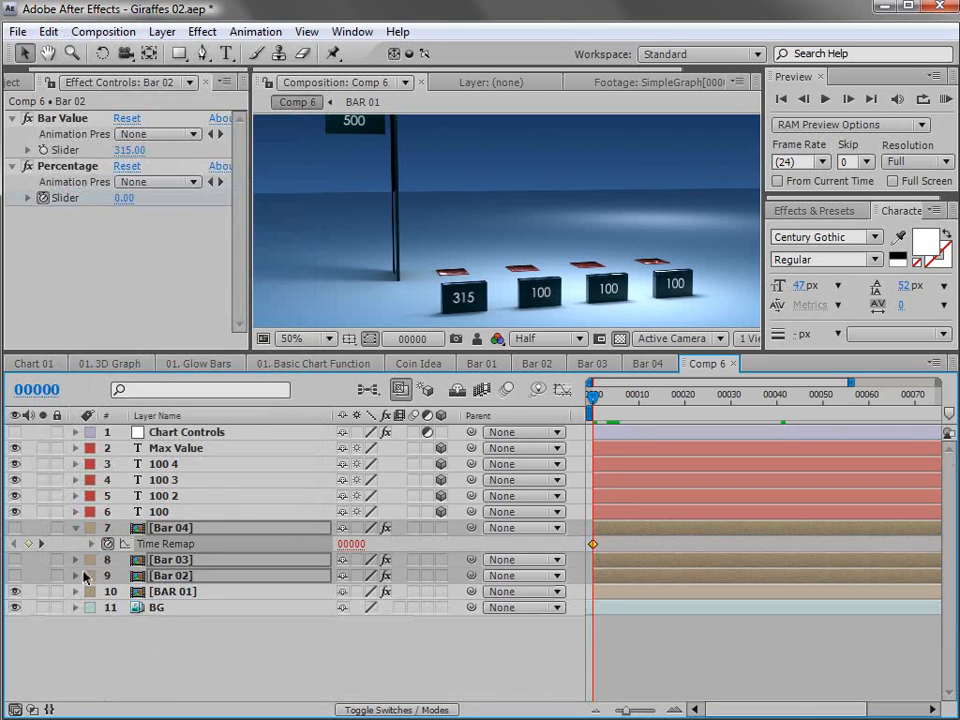
# Make the Bar 02, Bar 03 and Bar 04 layers visible again and preview the bar animation up to frame 57.
pyautogui.click(75, 560)
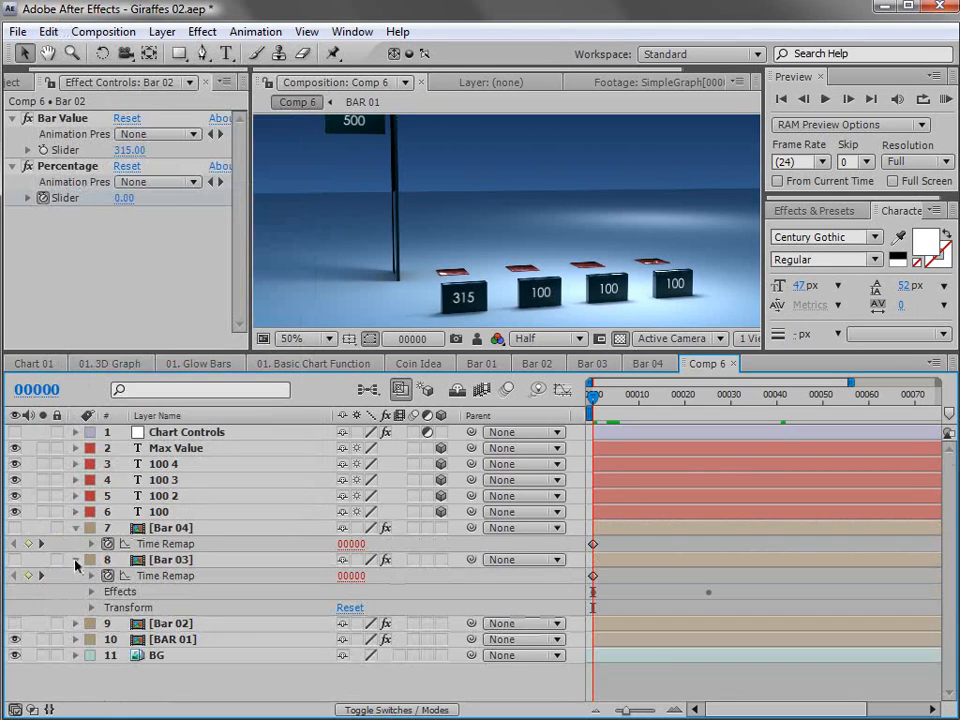
pyautogui.click(75, 560)
pyautogui.click(75, 528)
pyautogui.moveTo(15, 559); pyautogui.dragTo(15, 523)
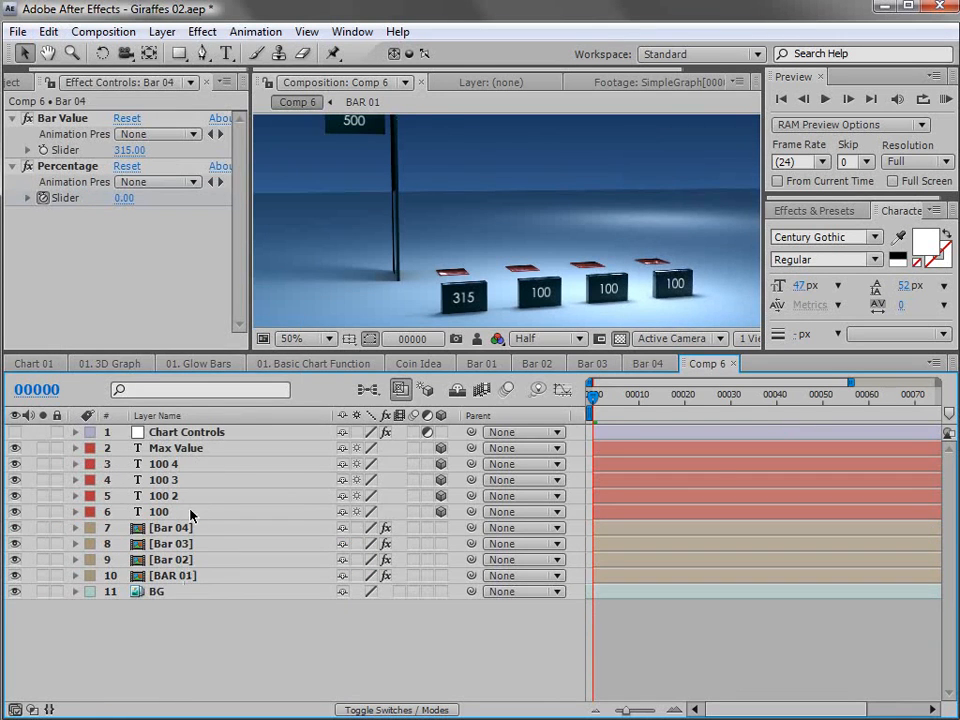
pyautogui.moveTo(600, 396); pyautogui.dragTo(766, 398)
pyautogui.press('space')
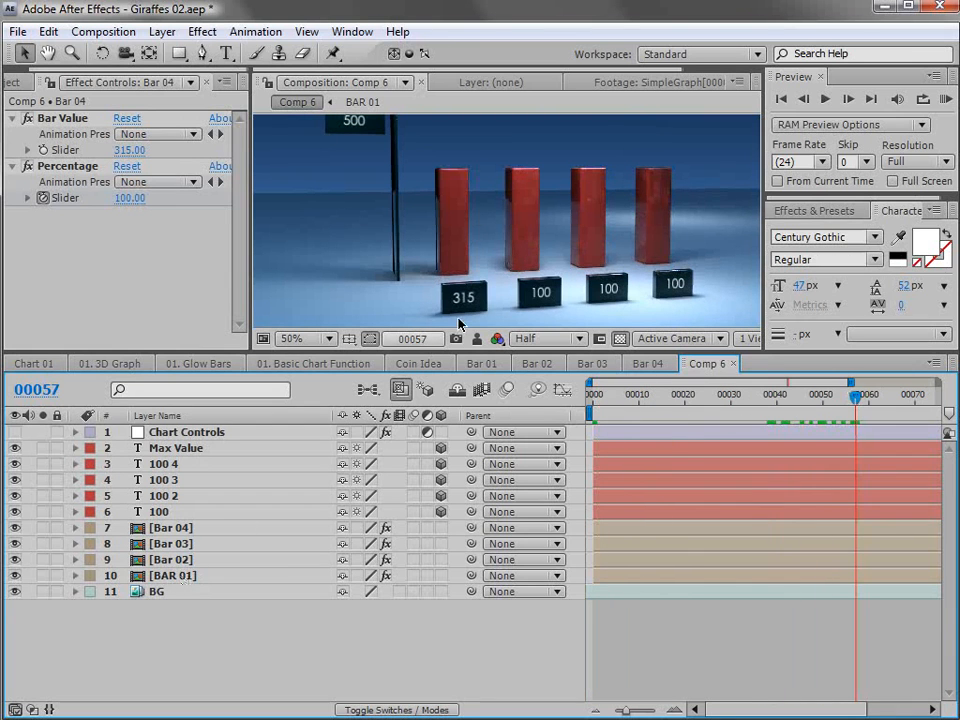
# Set the Bar Value slider to 400 on Bar 02 and to 450 on Bar 03.
pyautogui.click(170, 559)
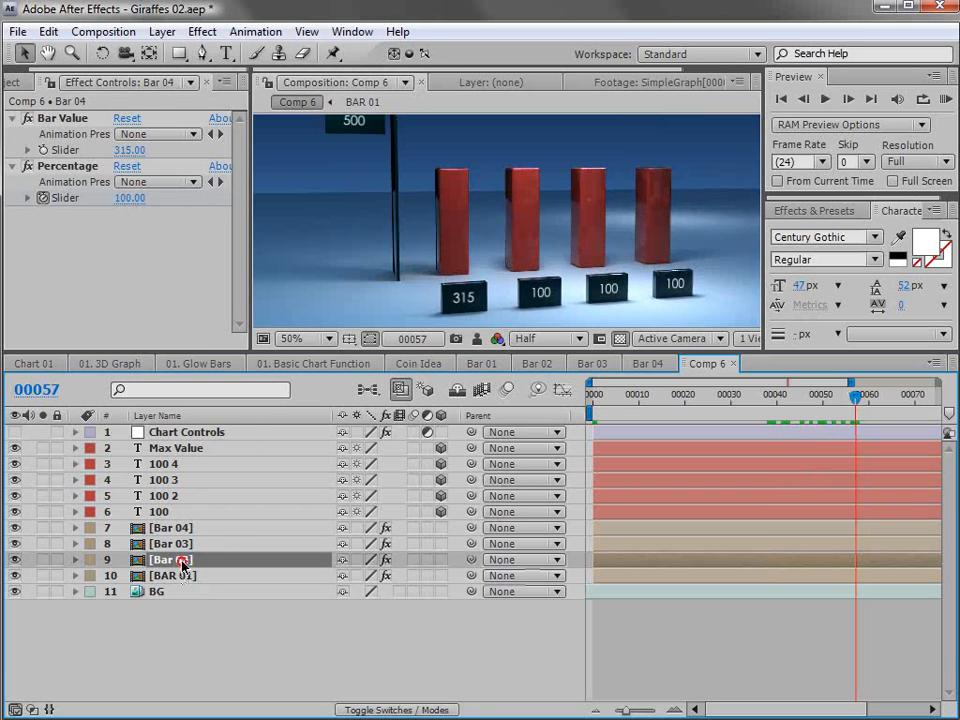
pyautogui.click(129, 150)
pyautogui.write('400')
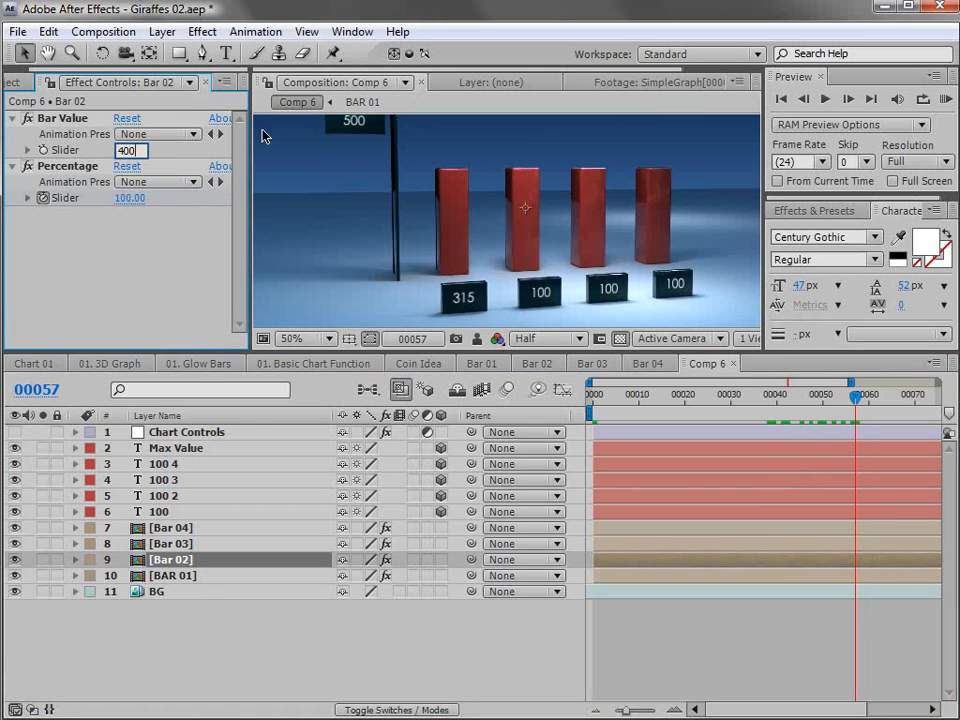
pyautogui.press('Return')
pyautogui.click(150, 543)
pyautogui.click(129, 150)
pyautogui.write('450')
pyautogui.press('Return')
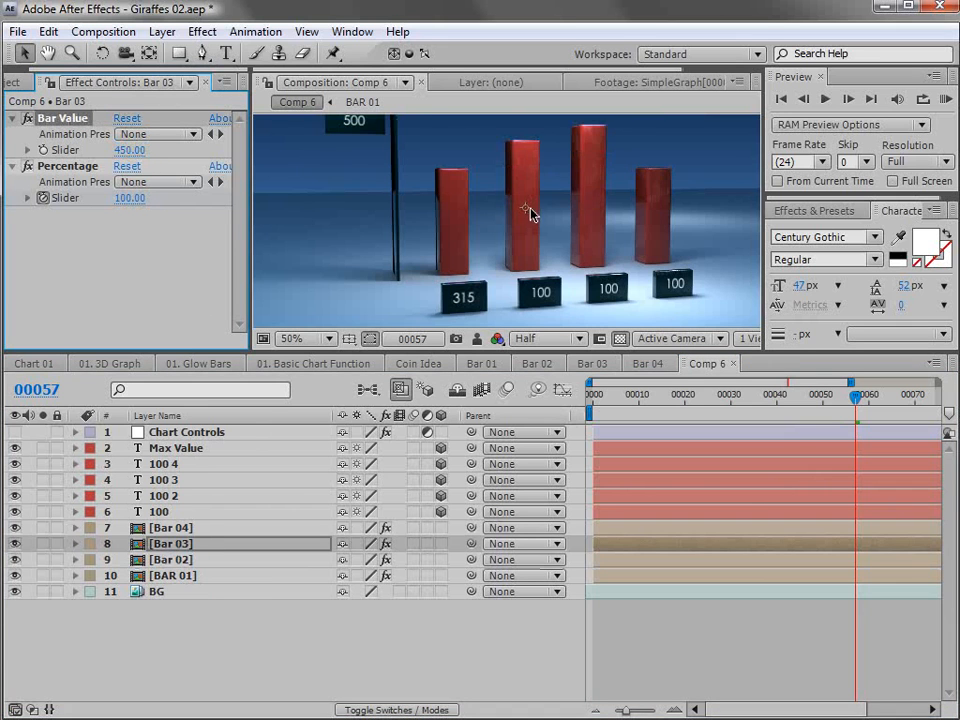
# Set Bar 04's Bar Value slider to 500 and check the bar's height against the maximum marker.
pyautogui.scroll(-1, 530, 210)
pyautogui.click(172, 527)
pyautogui.click(131, 150)
pyautogui.write('500')
pyautogui.press('Return')
pyautogui.scroll(1, 494, 229)
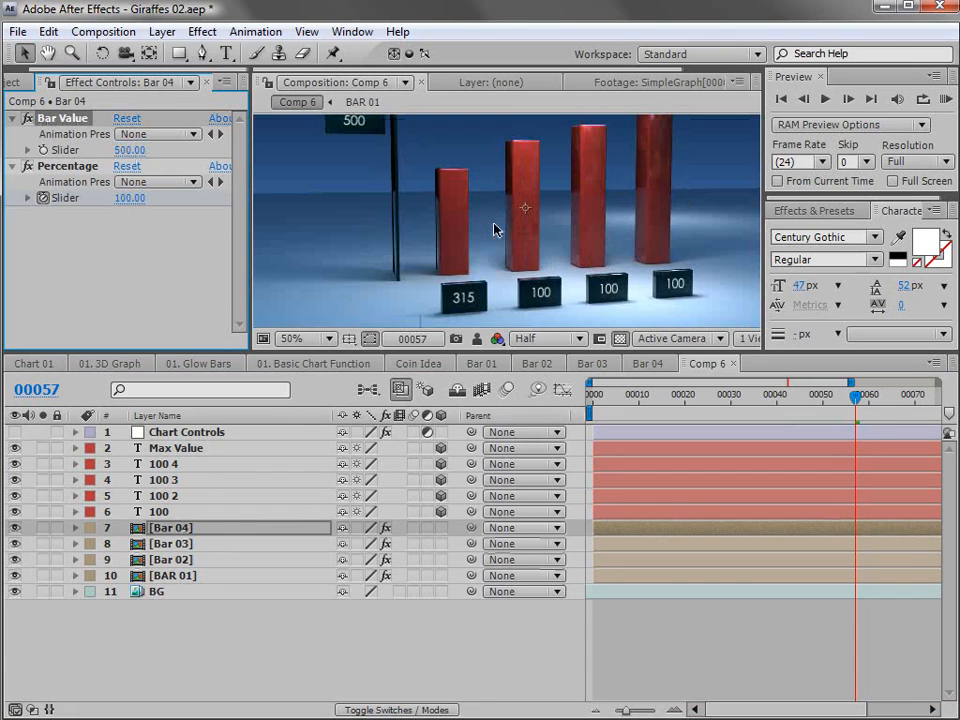
pyautogui.scroll(1, 530, 283)
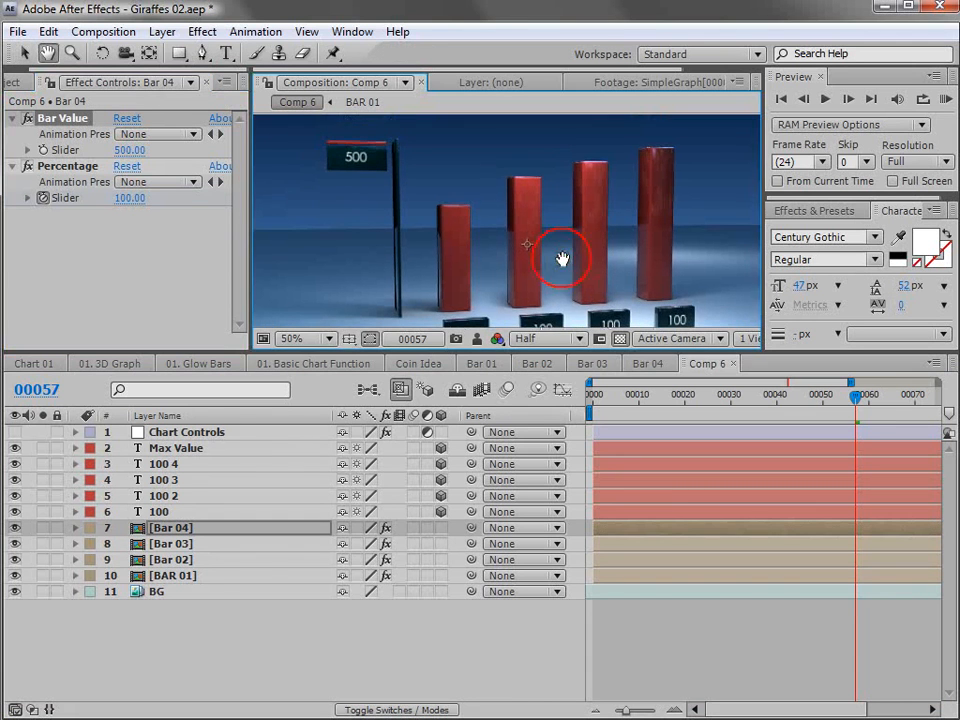
pyautogui.moveTo(277, 351); pyautogui.dragTo(277, 440)
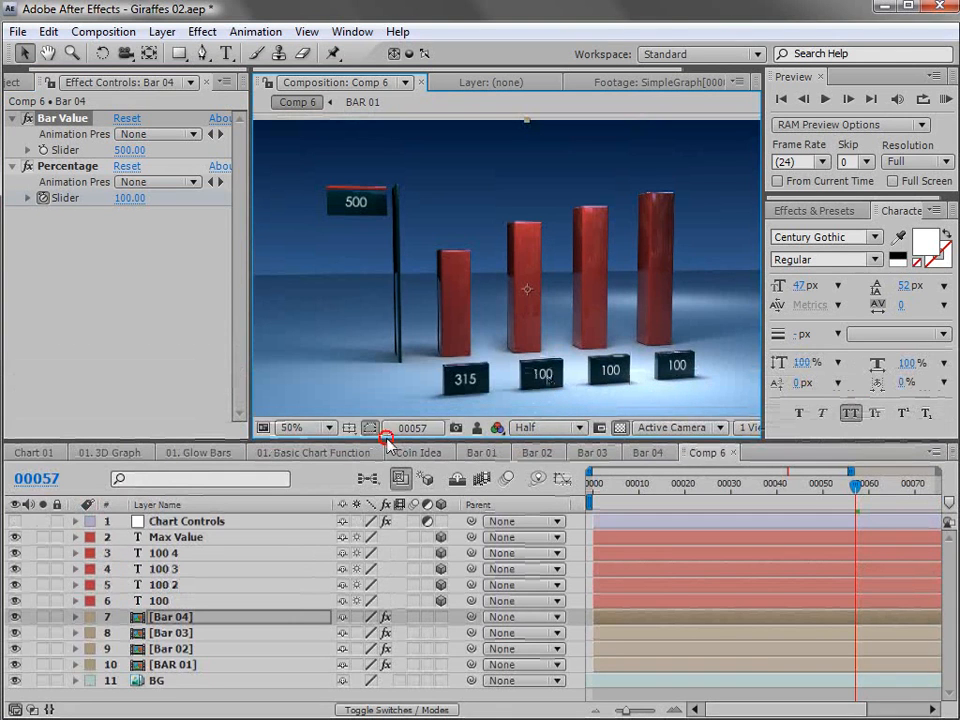
# Add a Source Text expression to the 100 2 text layer that links it to Bar 02's Bar Value slider.
pyautogui.moveTo(382, 440); pyautogui.dragTo(386, 393)
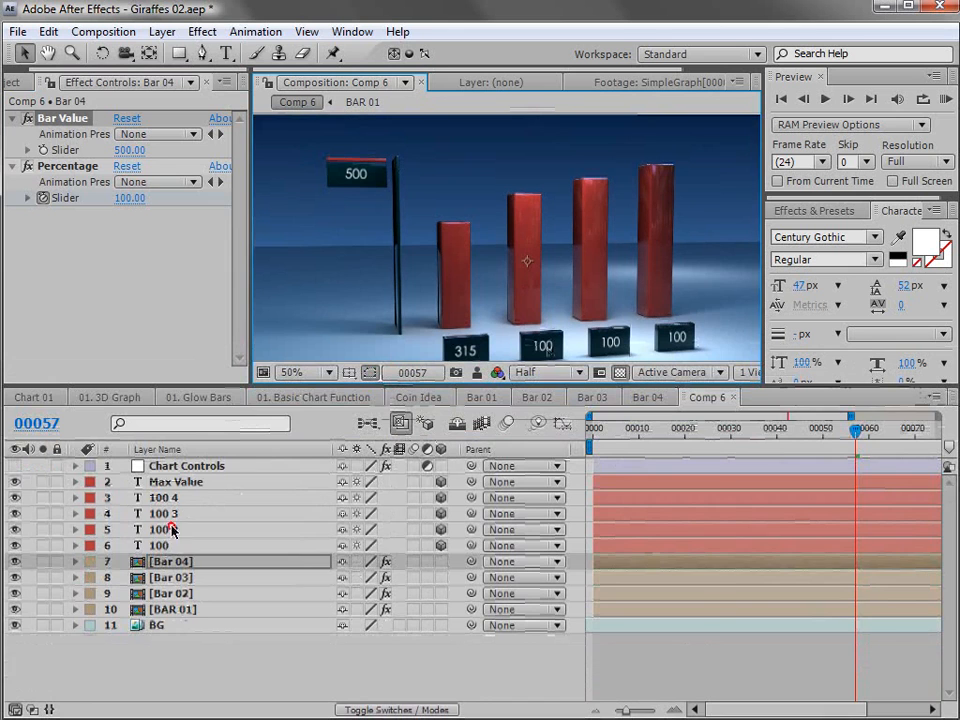
pyautogui.click(170, 529)
pyautogui.click(74, 529)
pyautogui.click(91, 545)
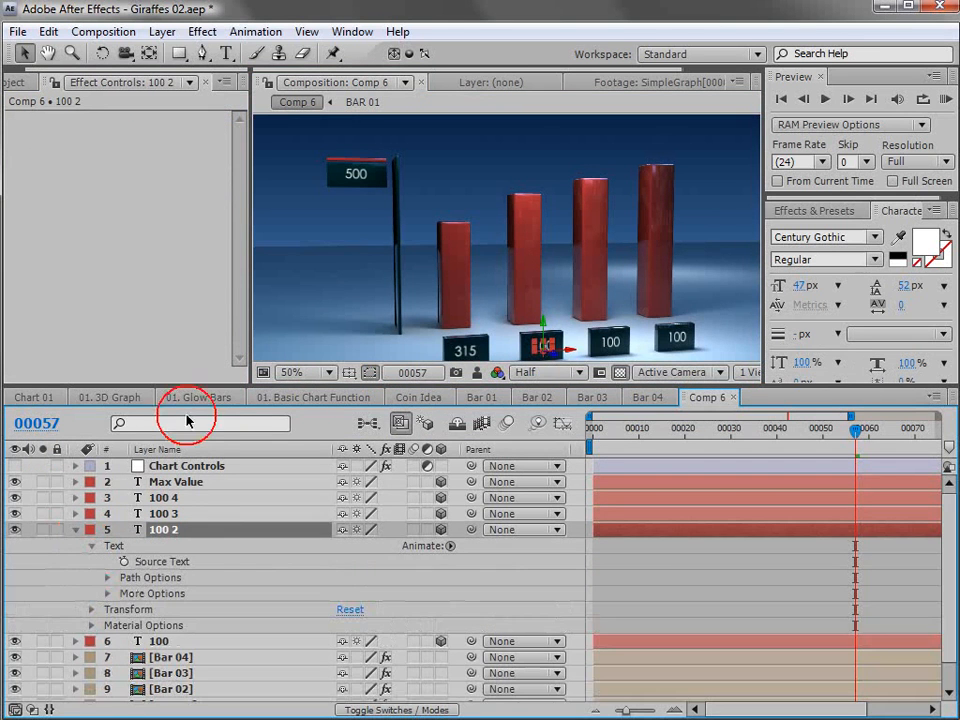
pyautogui.moveTo(201, 383); pyautogui.dragTo(201, 306)
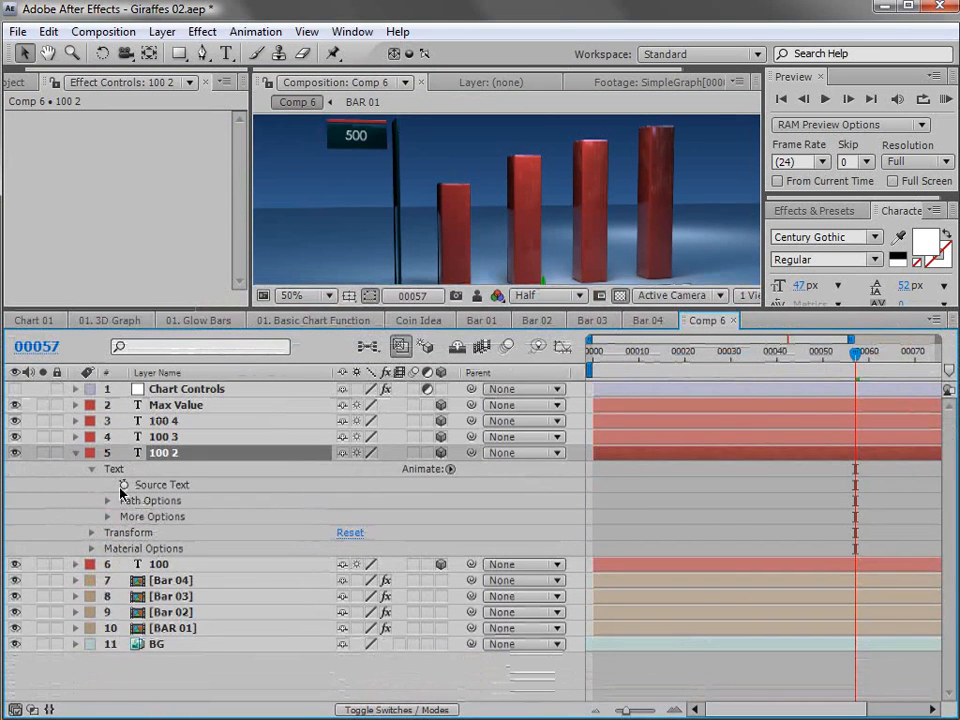
pyautogui.click(155, 612)
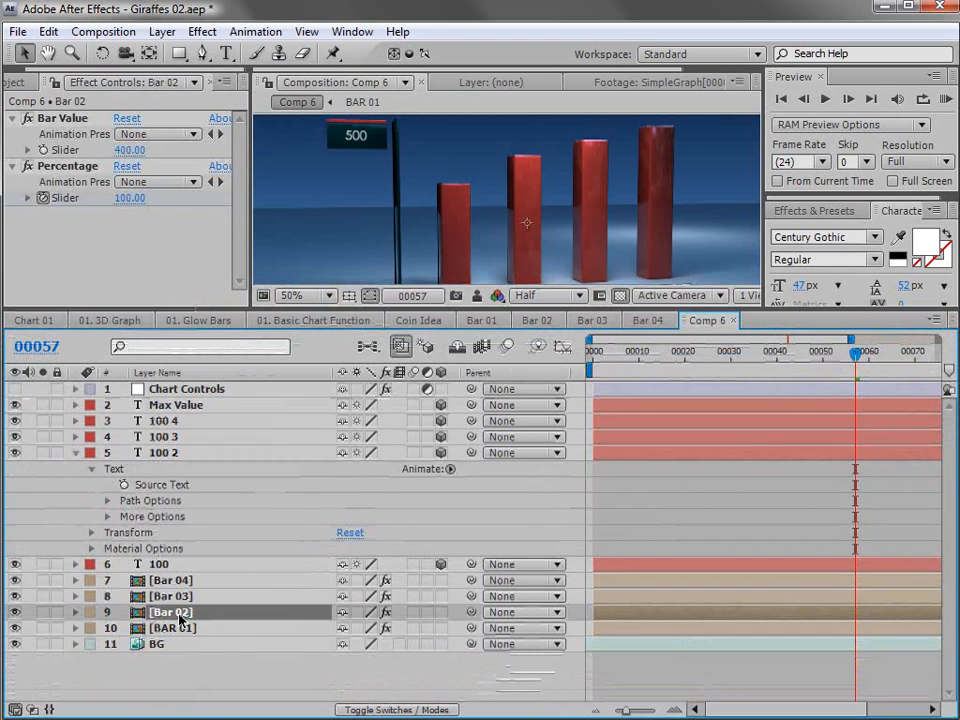
pyautogui.press('e')
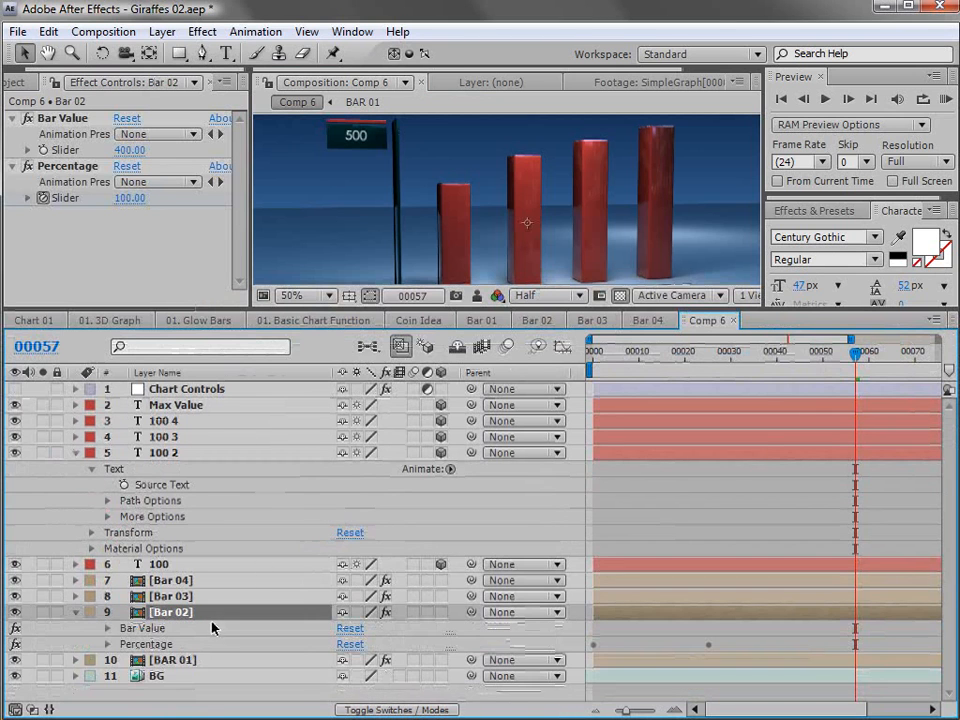
pyautogui.click(108, 628)
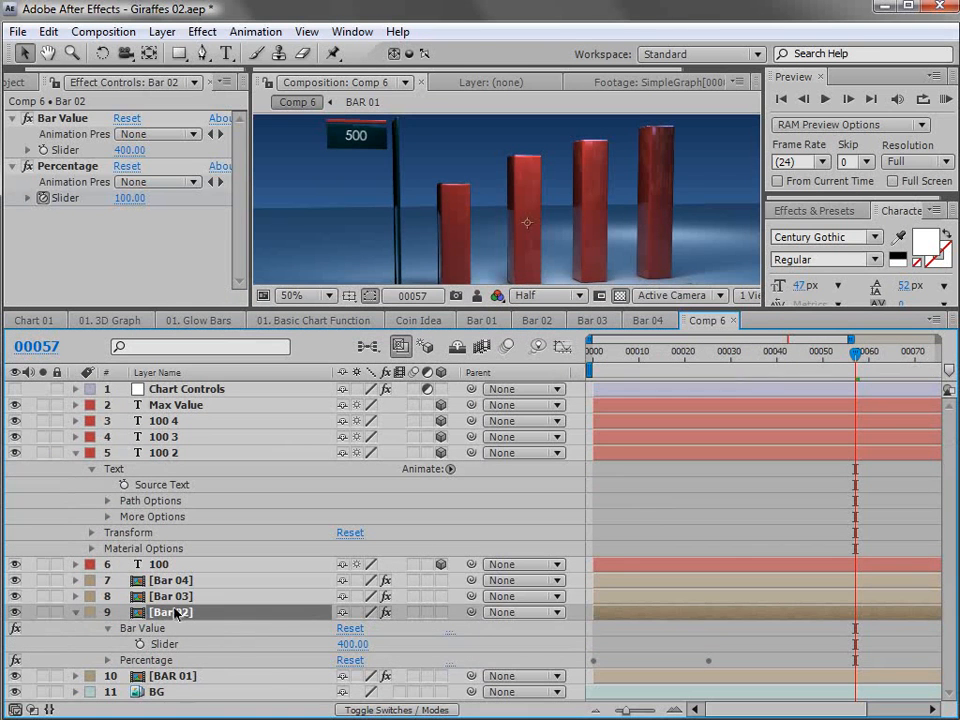
pyautogui.keyDown('alt'); pyautogui.click(124, 484); pyautogui.keyUp('alt')
pyautogui.moveTo(390, 500); pyautogui.dragTo(164, 660)
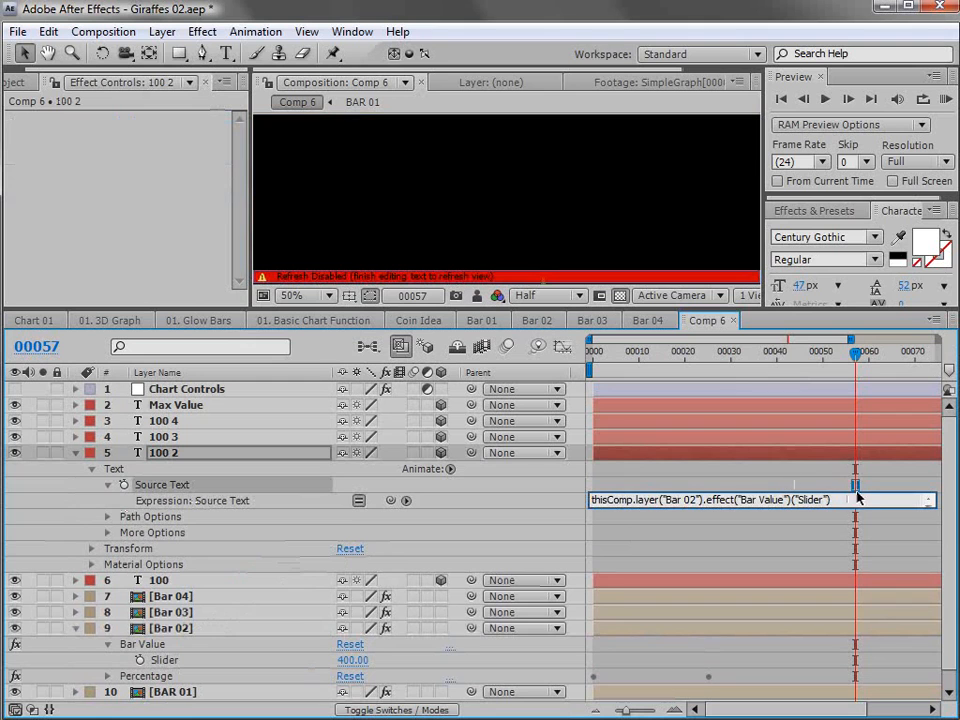
# Copy the 100 2 layer's Source Text expression to the 100 3 layer and change its layer reference to Bar 03.
pyautogui.moveTo(855, 499); pyautogui.dragTo(566, 513)
pyautogui.hotkey('ctrl', 'c')
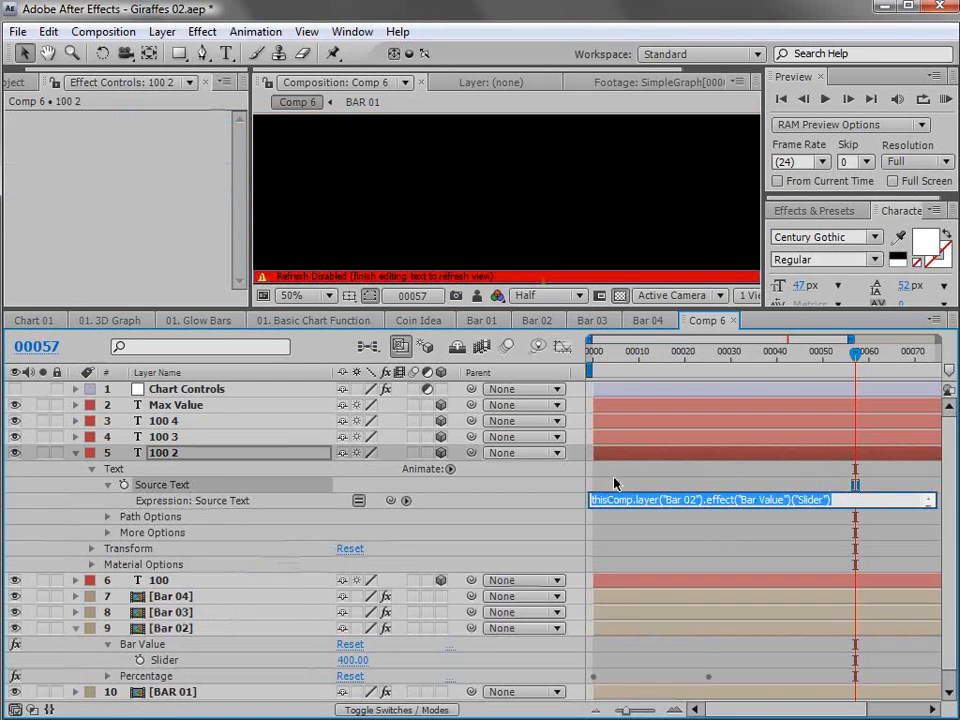
pyautogui.click(75, 437)
pyautogui.click(75, 437)
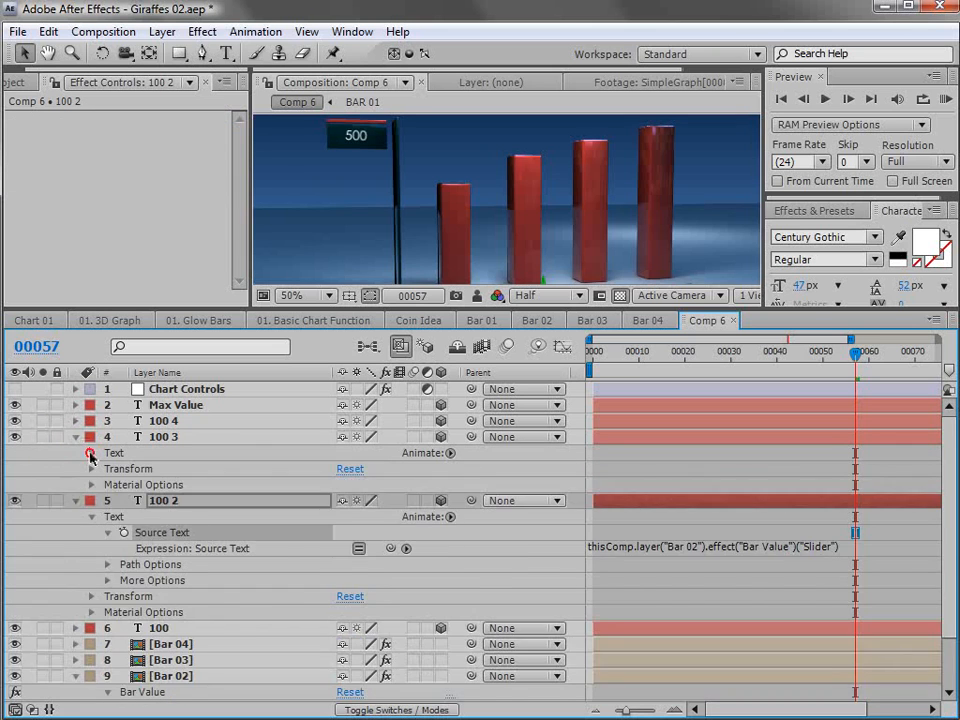
pyautogui.click(91, 453)
pyautogui.keyDown('alt'); pyautogui.click(124, 469); pyautogui.keyUp('alt')
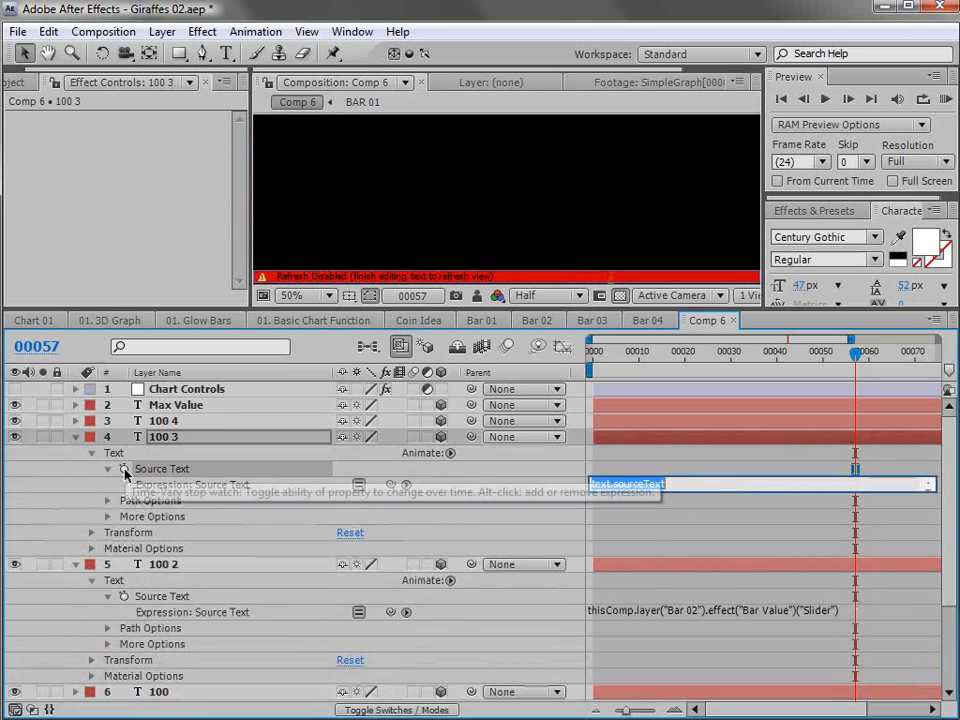
pyautogui.hotkey('ctrl', 'v')
pyautogui.moveTo(696, 484); pyautogui.dragTo(690, 484)
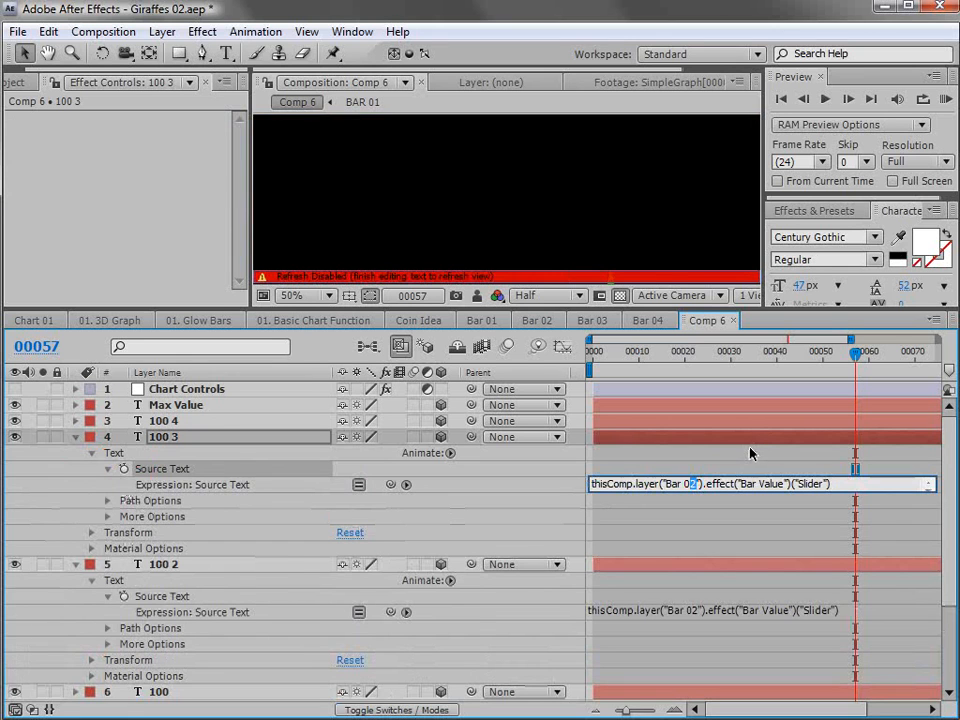
pyautogui.write('3')
pyautogui.click(724, 475)
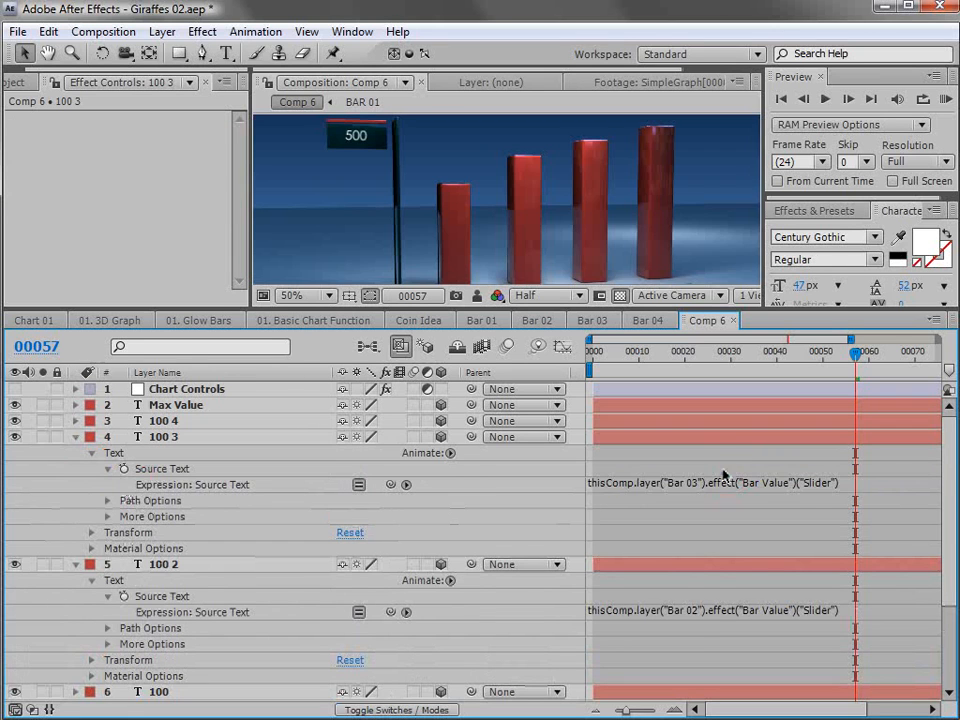
# Paste the same slider expression into the 100 4 layer's Source Text and change its layer reference to Bar 04.
pyautogui.click(160, 421)
pyautogui.click(75, 421)
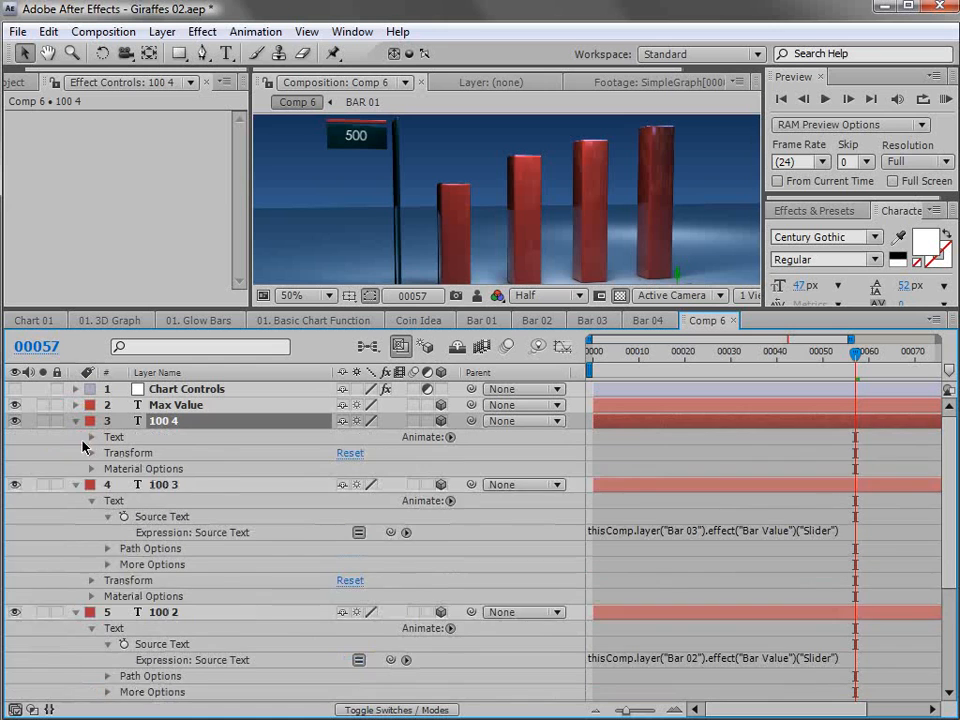
pyautogui.click(91, 437)
pyautogui.keyDown('alt'); pyautogui.click(124, 453); pyautogui.keyUp('alt')
pyautogui.hotkey('ctrl', 'v')
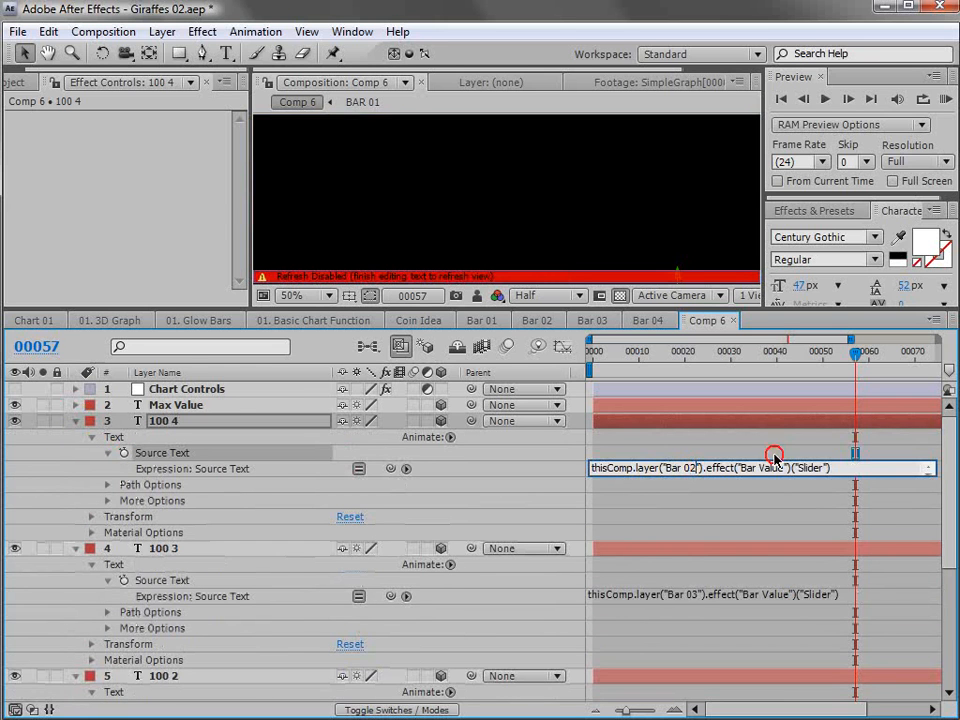
pyautogui.press('BackSpace')
pyautogui.write('4')
pyautogui.click(714, 488)
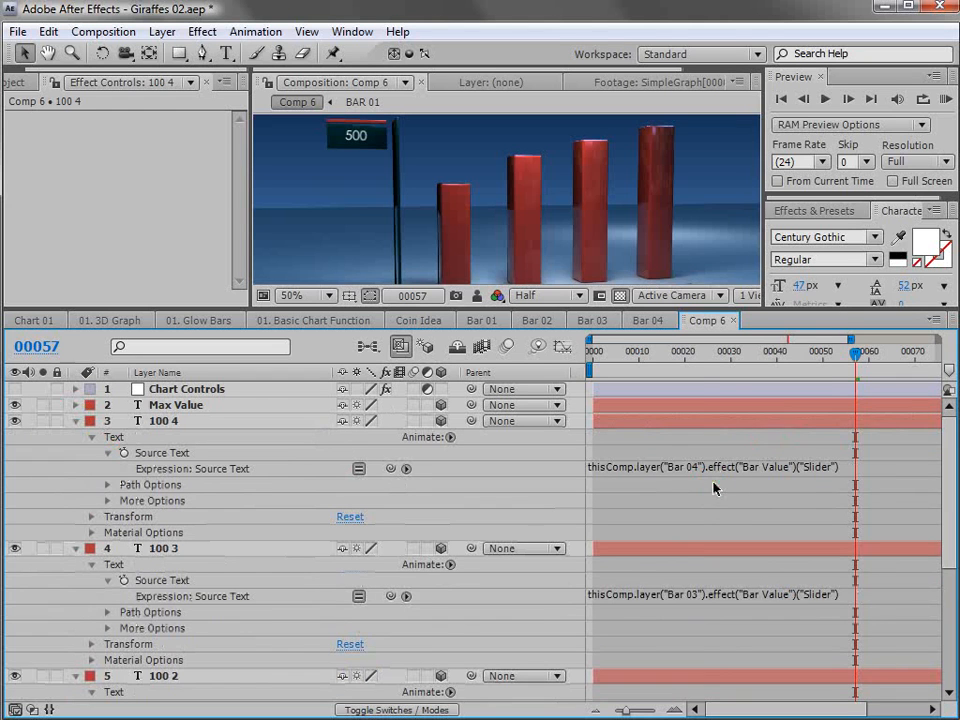
# Collapse the expanded properties of the 100 4, 100 3, 100 2 and Bar 02 layers in Comp 6.
pyautogui.moveTo(821, 354); pyautogui.dragTo(704, 380)
pyautogui.moveTo(610, 393); pyautogui.dragTo(611, 393)
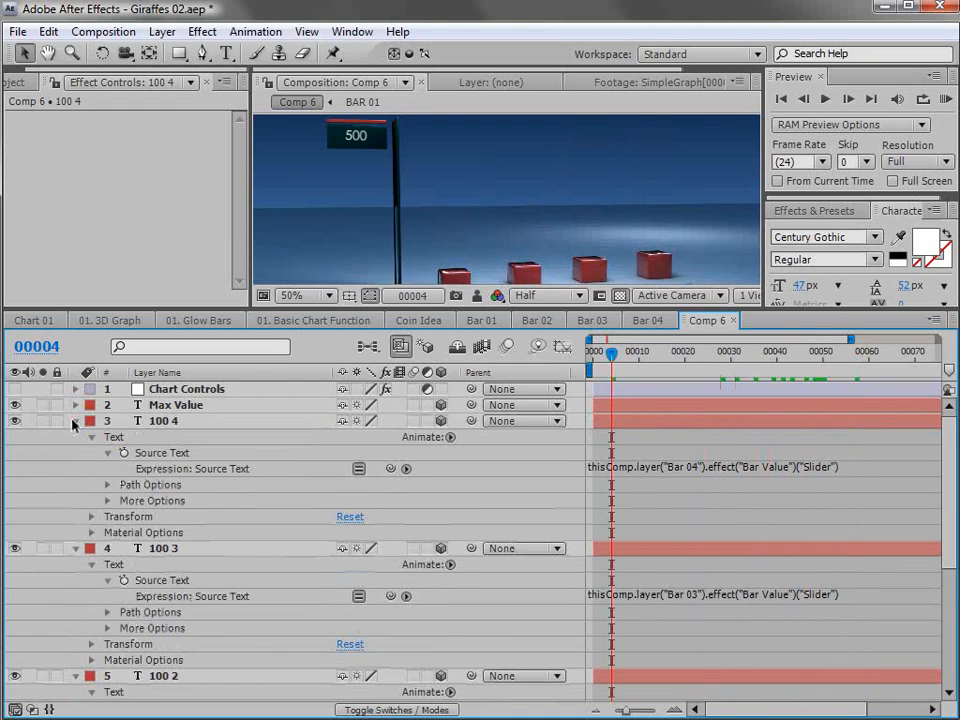
pyautogui.click(76, 421)
pyautogui.click(76, 437)
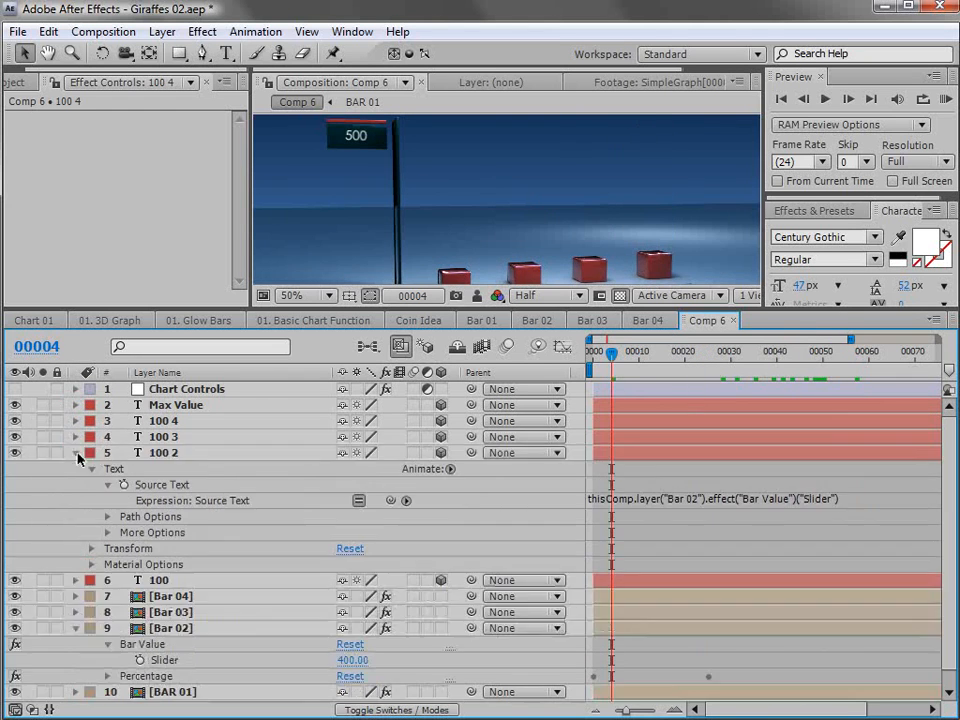
pyautogui.click(76, 453)
pyautogui.click(76, 516)
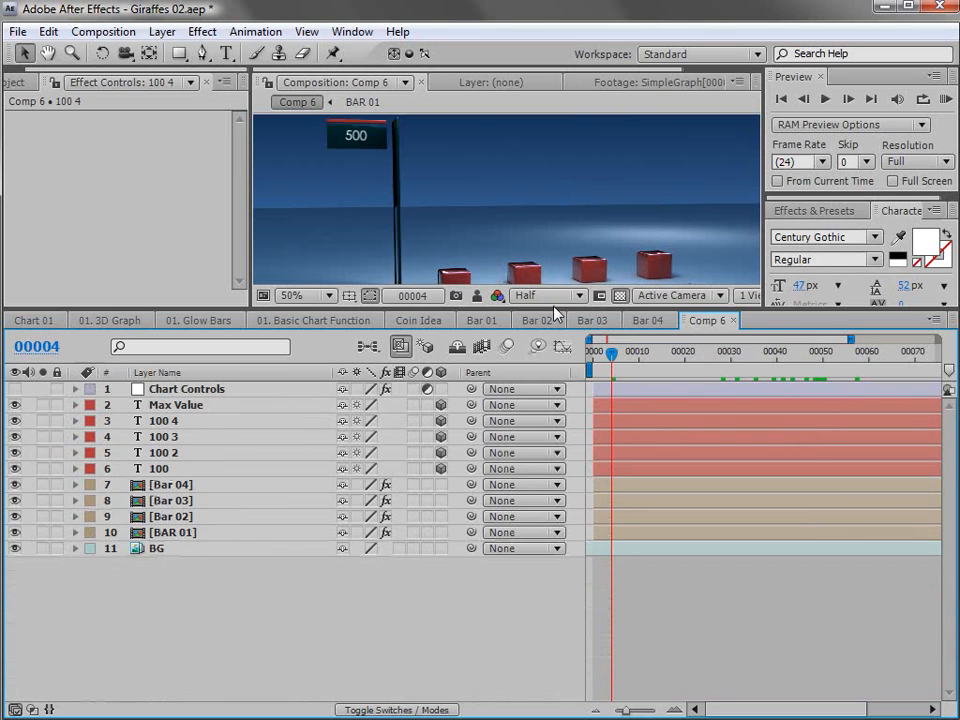
# Enlarge the composition view and scrub Comp 6 to frame 50 to check the bars against their number labels.
pyautogui.moveTo(555, 313); pyautogui.dragTo(558, 378)
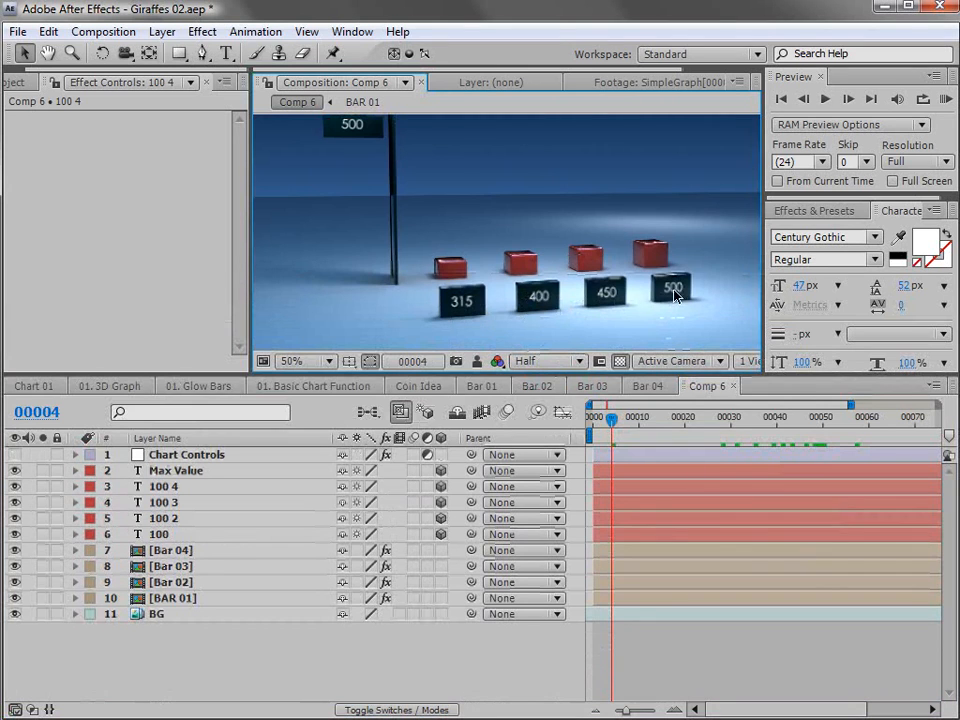
pyautogui.moveTo(612, 418); pyautogui.dragTo(666, 418)
pyautogui.click(822, 431)
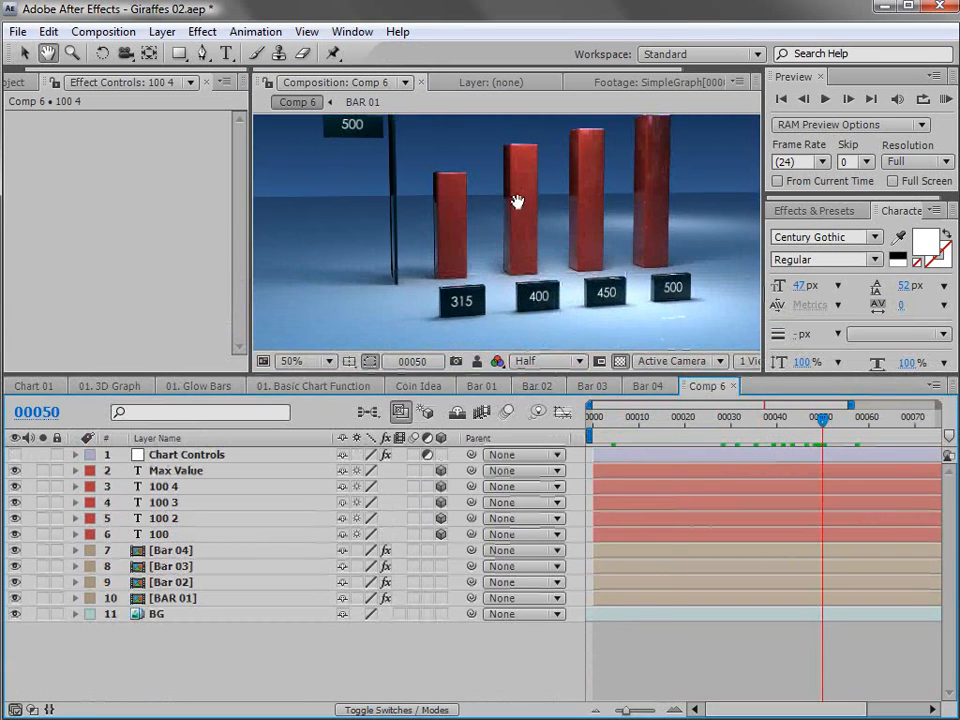
# Set the Max Value slider on the Chart Controls layer to 800 and enlarge the composition view to inspect the chart.
pyautogui.click(214, 454)
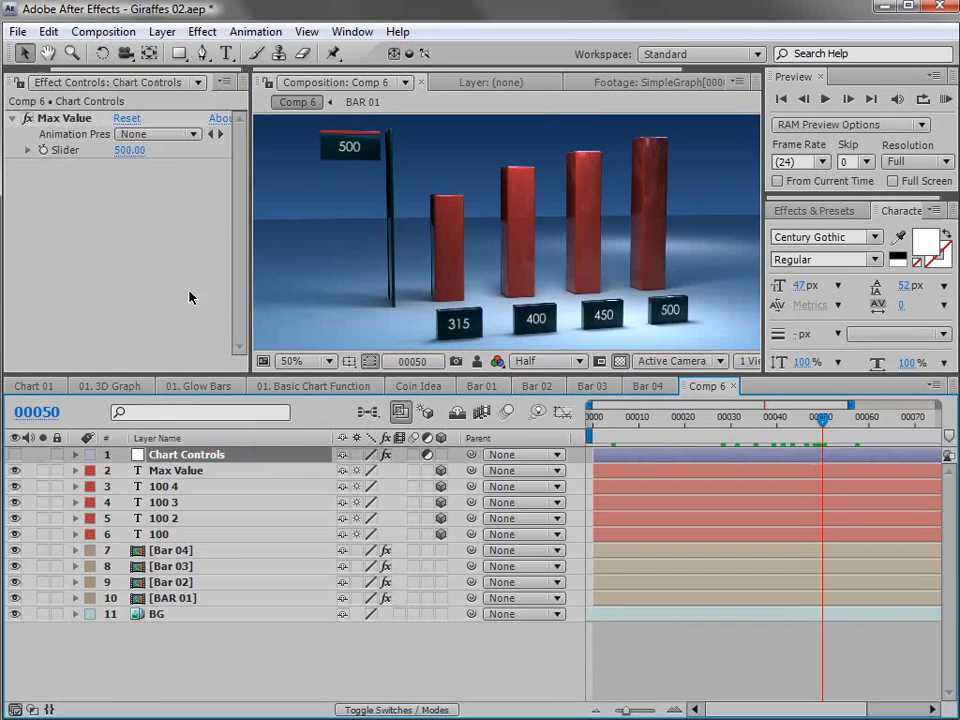
pyautogui.click(128, 150)
pyautogui.write('800')
pyautogui.press('Return')
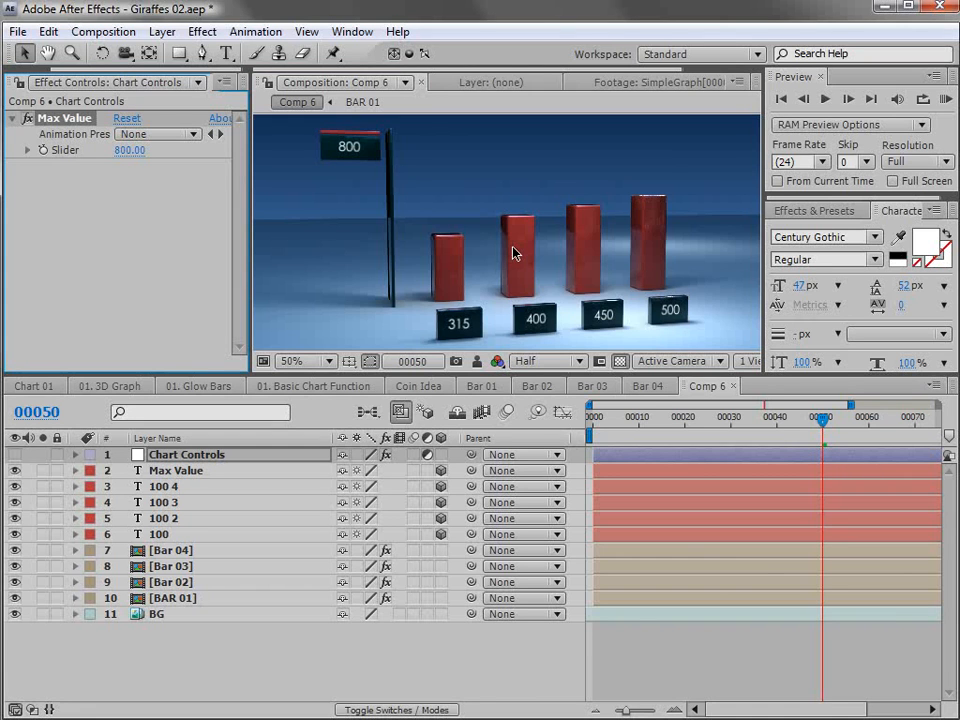
pyautogui.moveTo(251, 373); pyautogui.dragTo(235, 498)
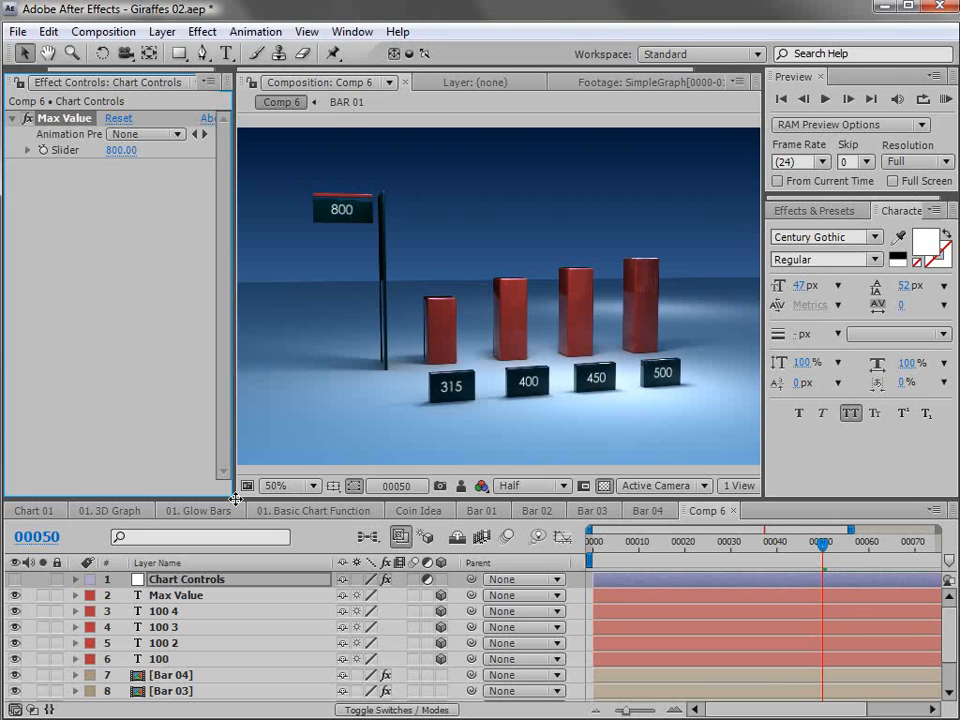
# Open the EXP. Bar_03 precomp from the 01. Glow Bars composition and scrub its position animation to frame 101.
pyautogui.press('-')
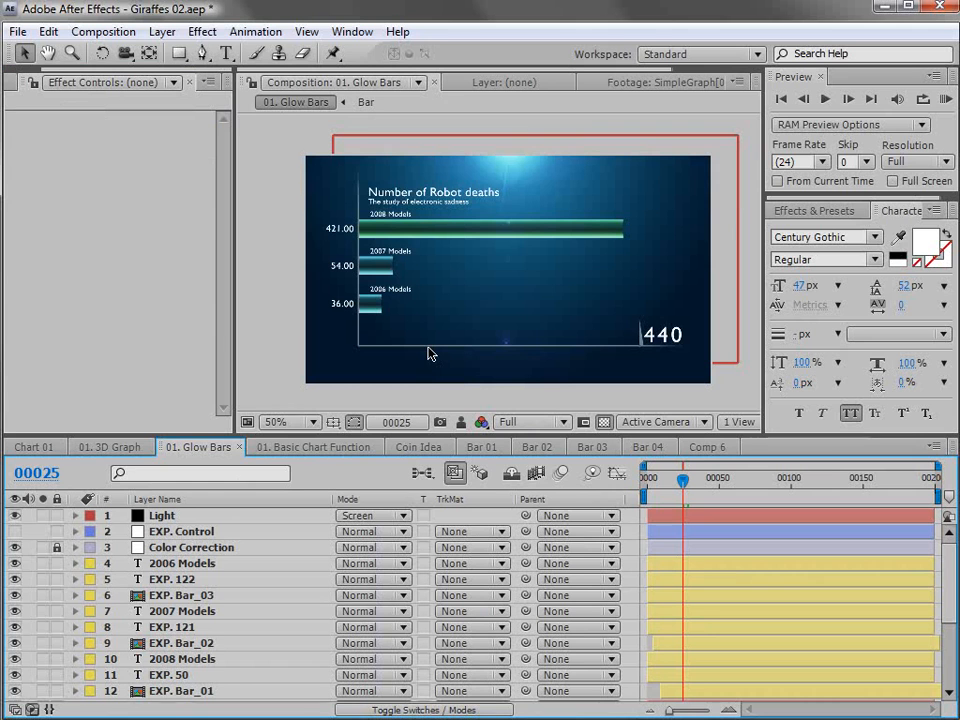
pyautogui.scroll(-2, 290, 595)
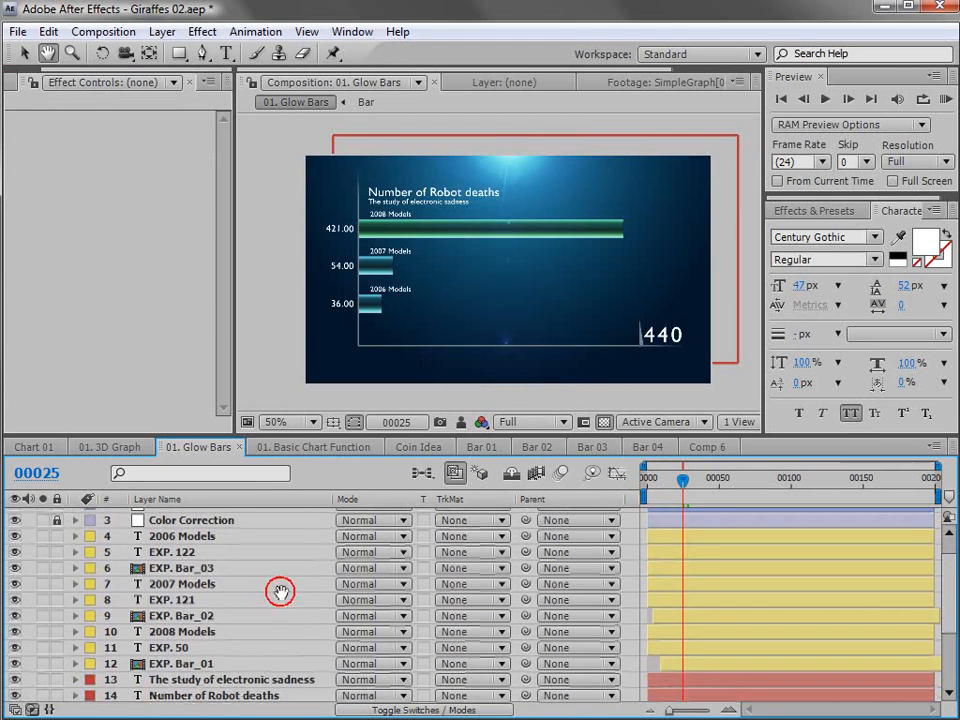
pyautogui.doubleClick(138, 568)
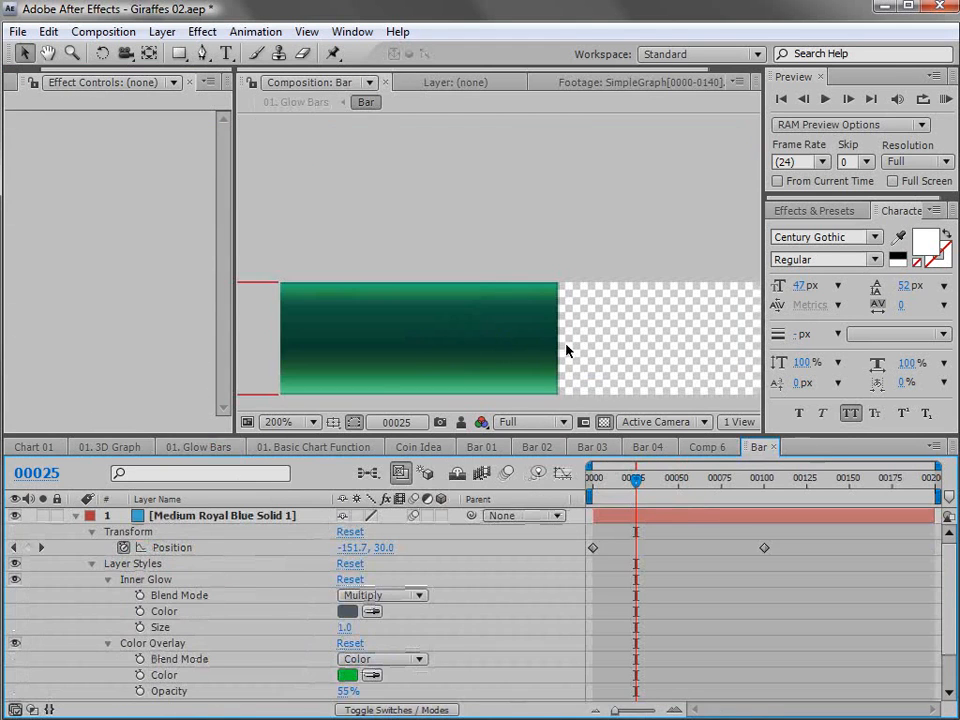
pyautogui.press('h')
pyautogui.press(',')
pyautogui.press(',')
pyautogui.press('v')
pyautogui.moveTo(612, 480); pyautogui.dragTo(765, 508)
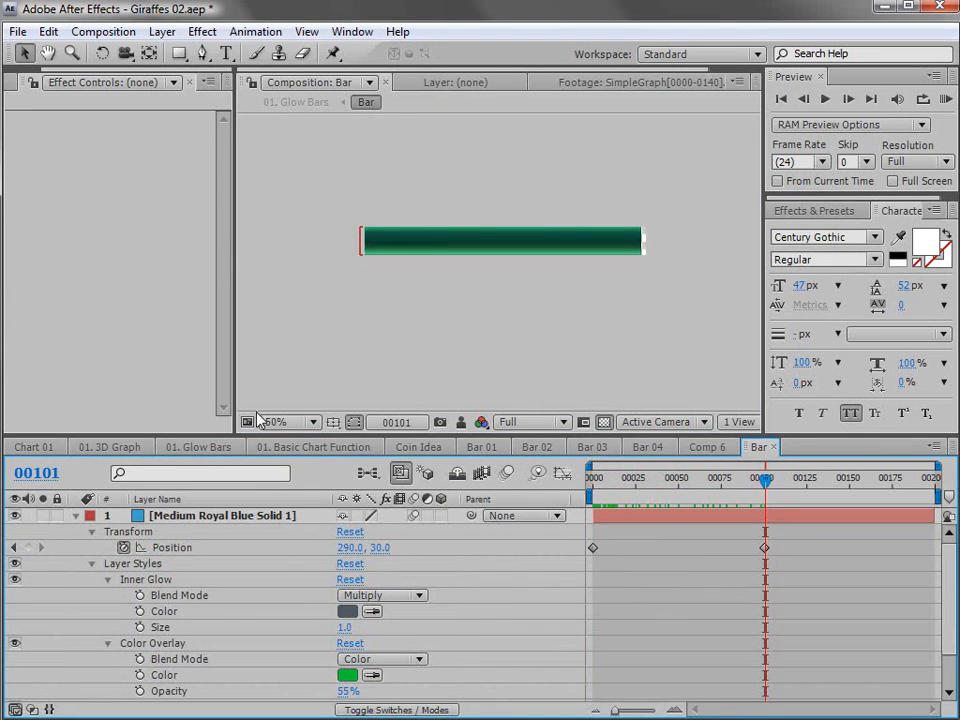
# Return to 01. Glow Bars and examine EXP. Bar_03's Time Remap expression and the chart's value labels up close.
pyautogui.click(285, 447)
pyautogui.click(213, 449)
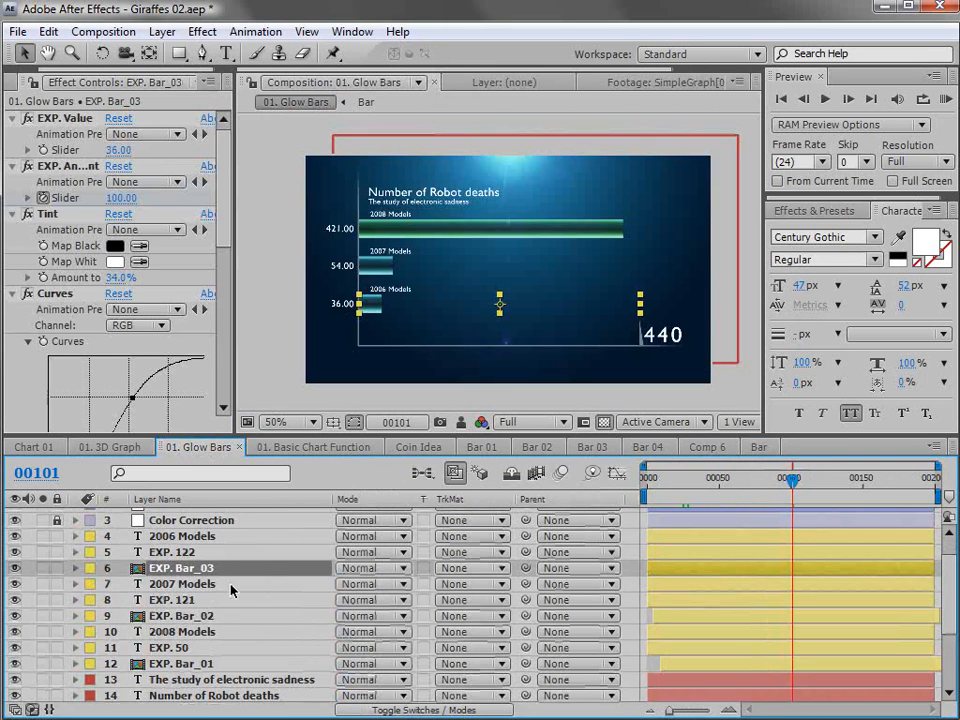
pyautogui.press('e')
pyautogui.press('e')
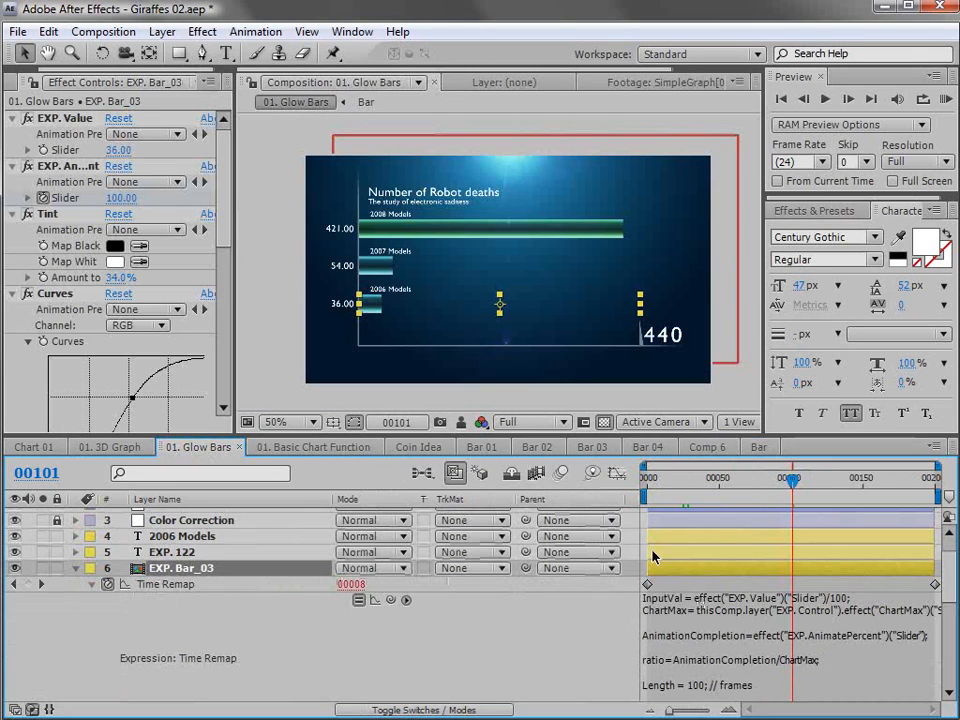
pyautogui.click(75, 568)
pyautogui.scroll(1, 370, 240)
pyautogui.click(424, 199)
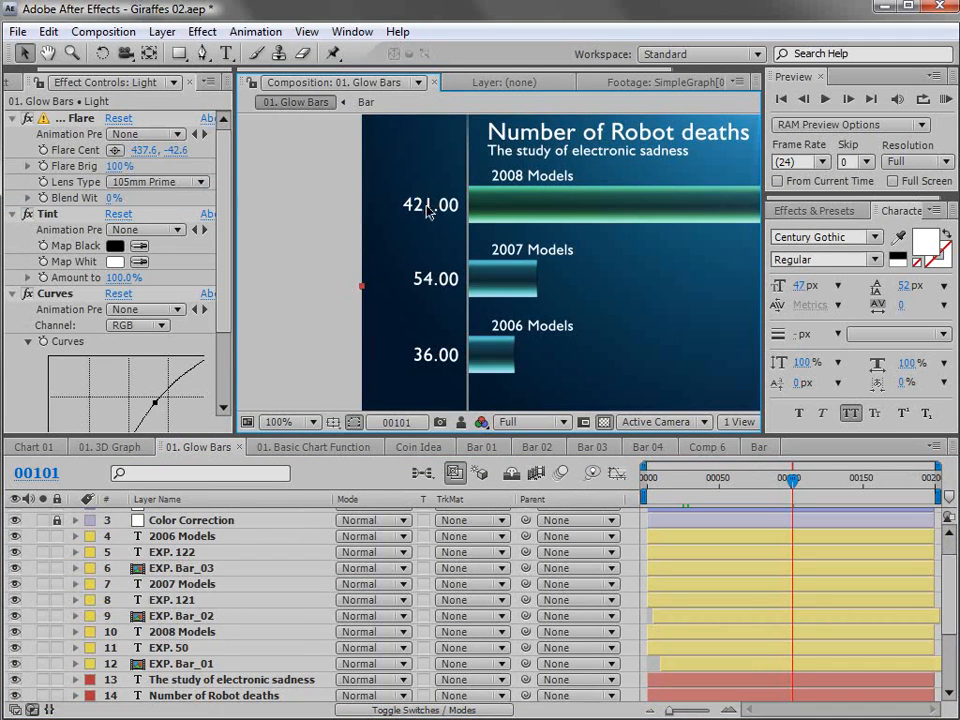
pyautogui.click(200, 568)
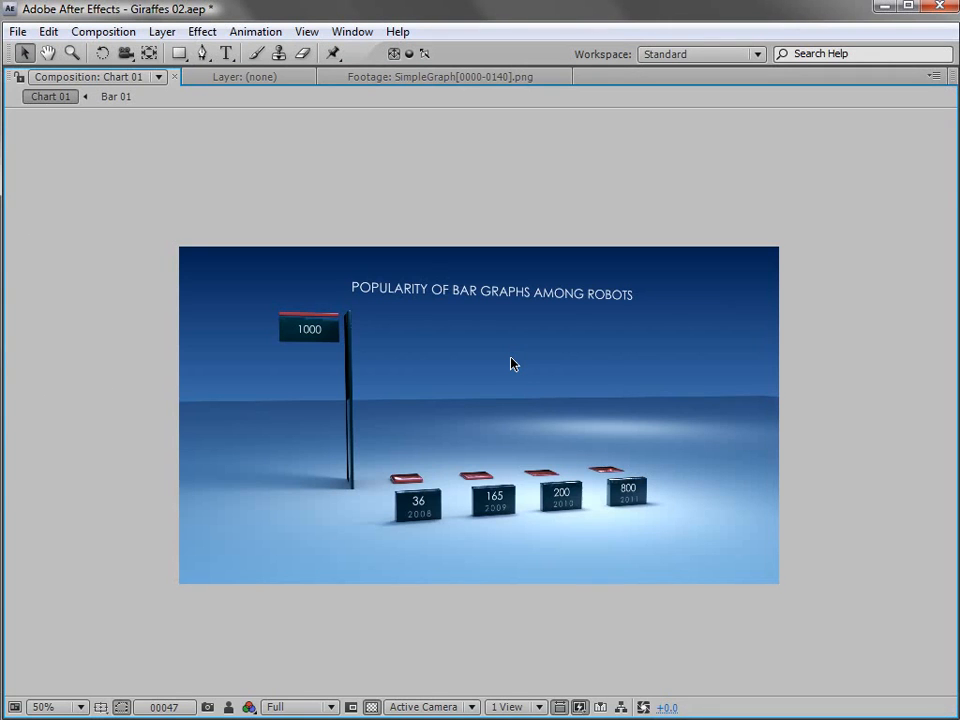
# RAM preview the Chart 01 composition and scrub its timeline to frame 83 to check the bars' growth.
pyautogui.press('KP_0')
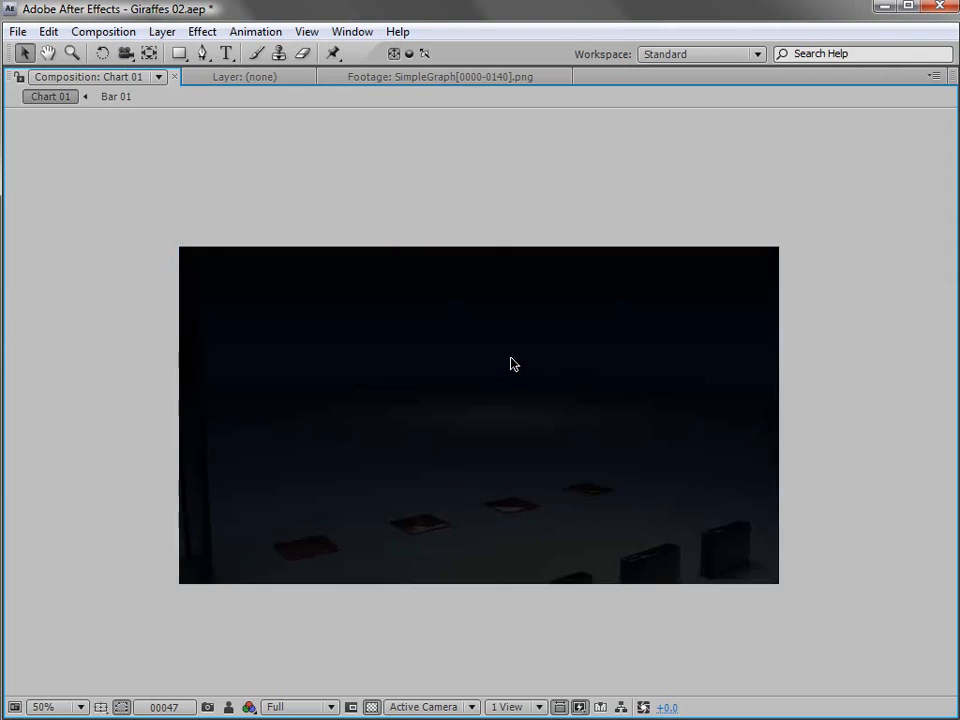
pyautogui.press('`')
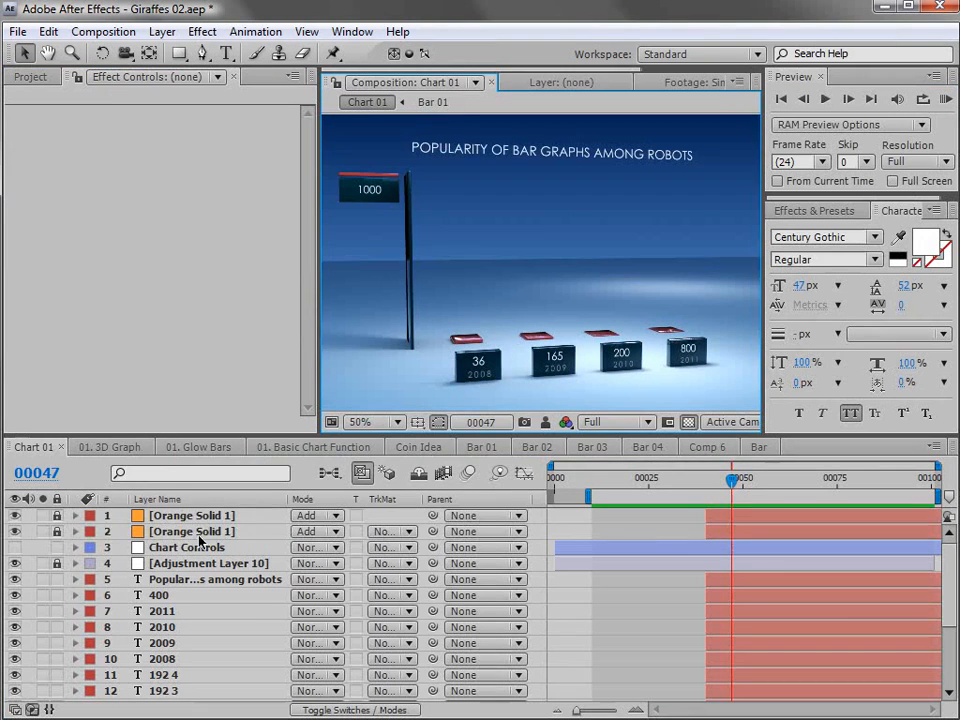
pyautogui.moveTo(723, 462); pyautogui.dragTo(851, 480)
pyautogui.click(764, 492)
pyautogui.moveTo(764, 492); pyautogui.dragTo(867, 480)
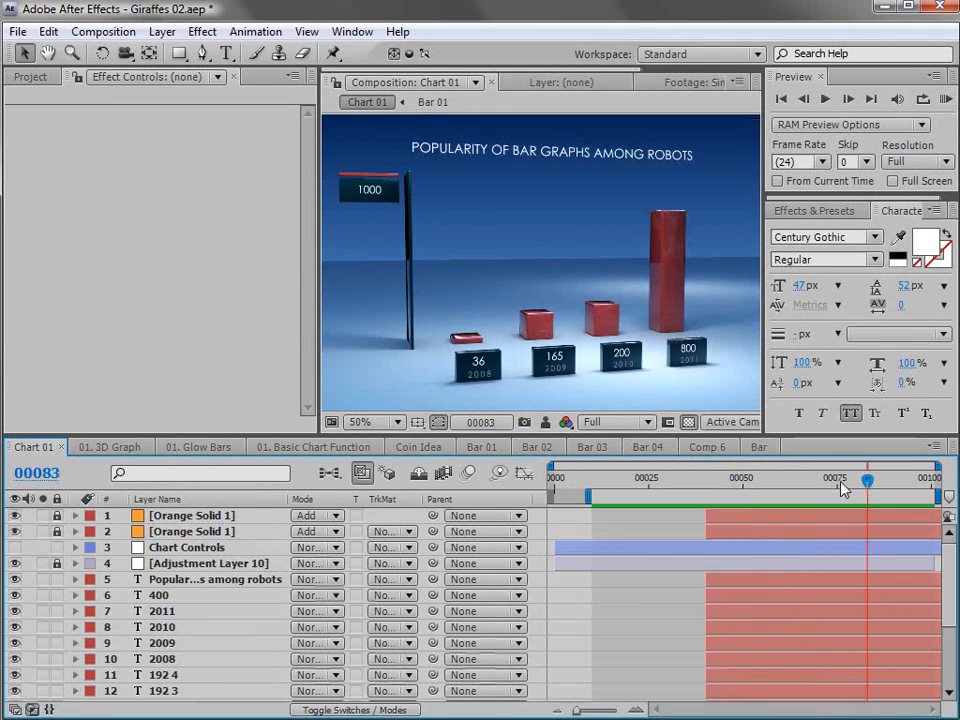
# Show the Chart 01 composition maximized at 100% magnification and save the project.
pyautogui.press('`')
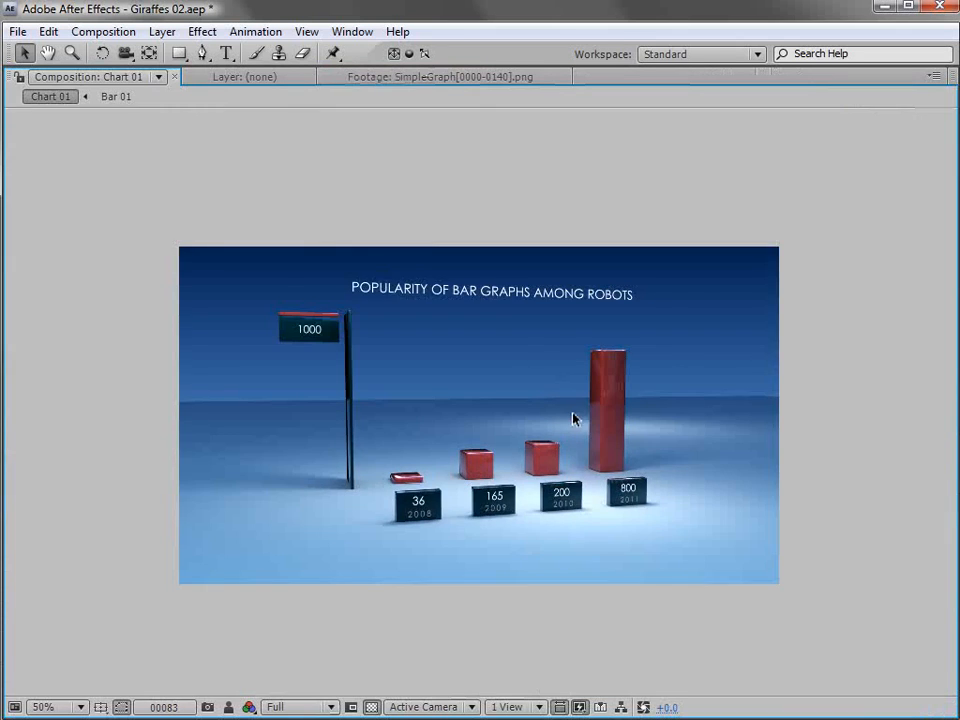
pyautogui.press('/')
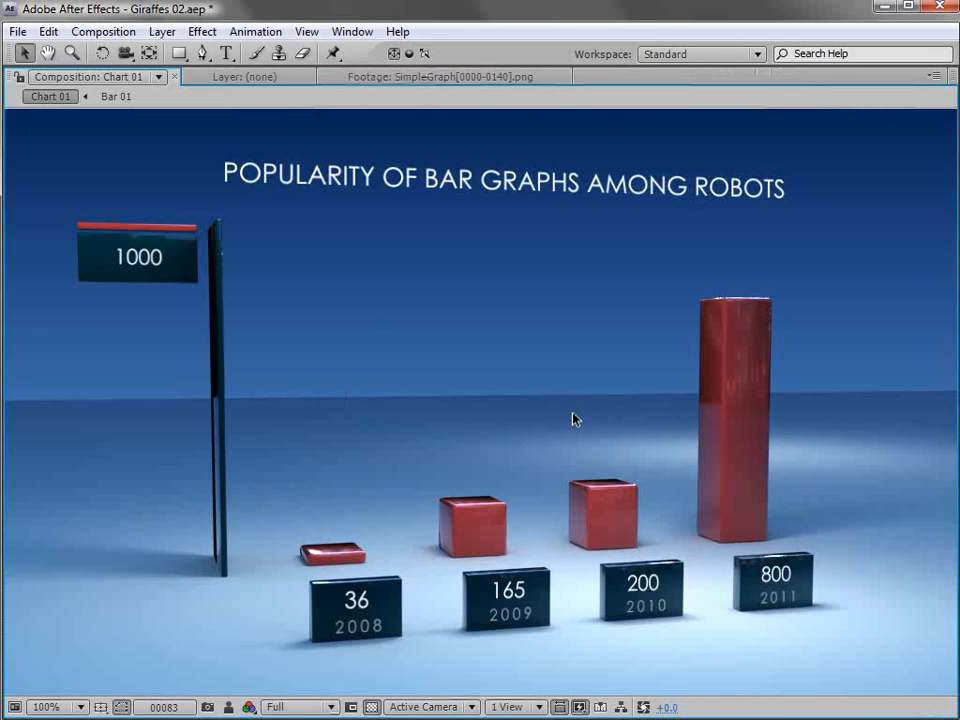
pyautogui.hotkey('ctrl', 's')
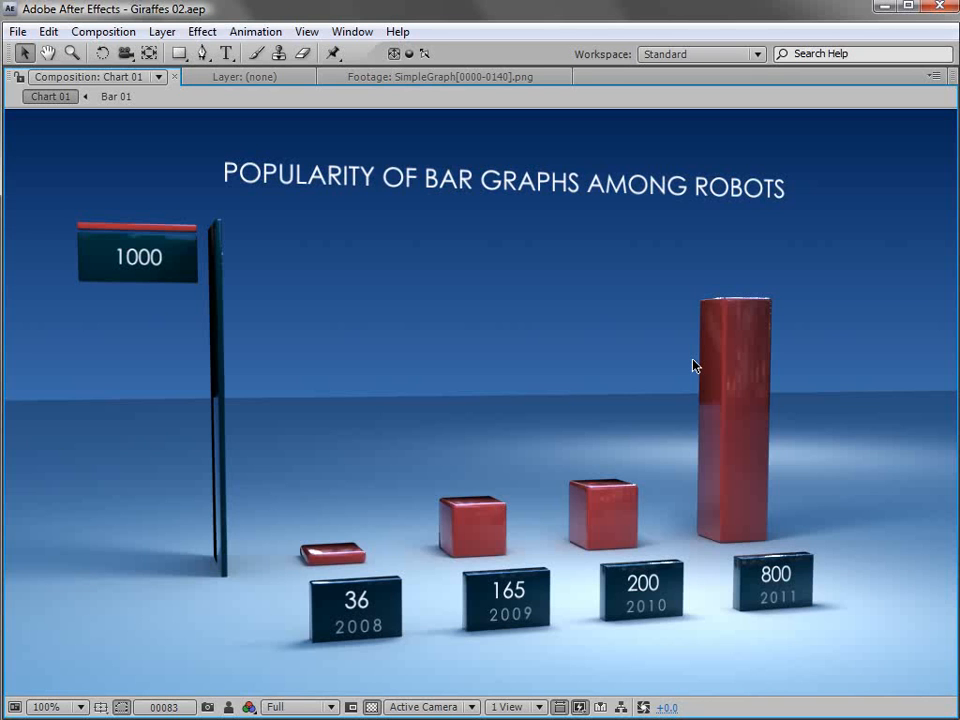
# Switch to Firefox, look through the stock footage, plugin and music products on the Video Copilot products page, and return to After Effects.
pyautogui.hotkey('alt', 'Tab')
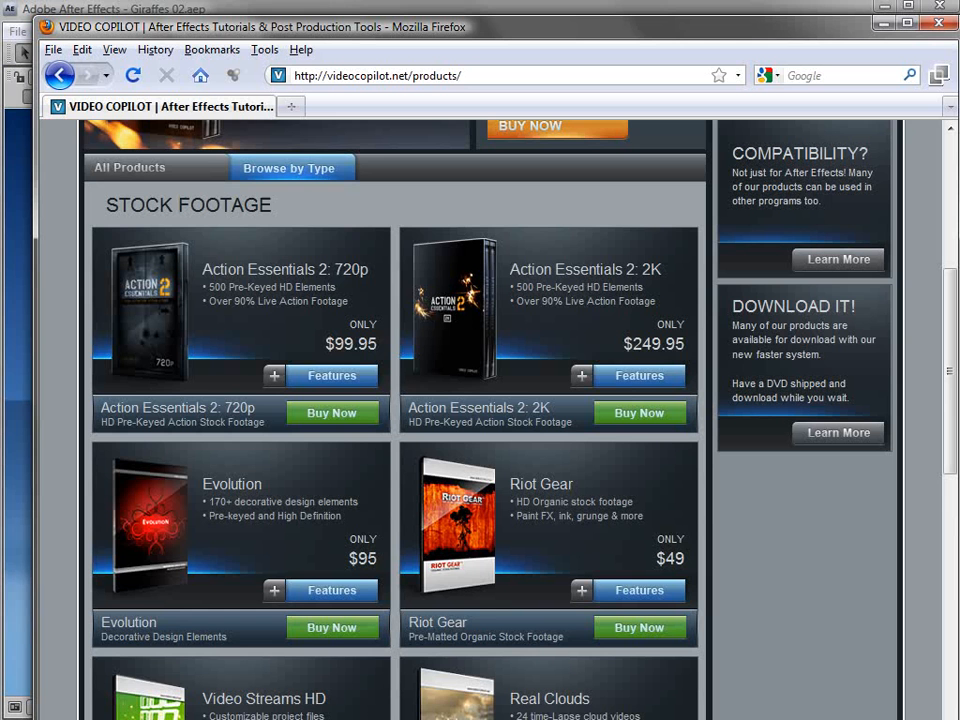
pyautogui.moveTo(955, 462); pyautogui.dragTo(950, 240)
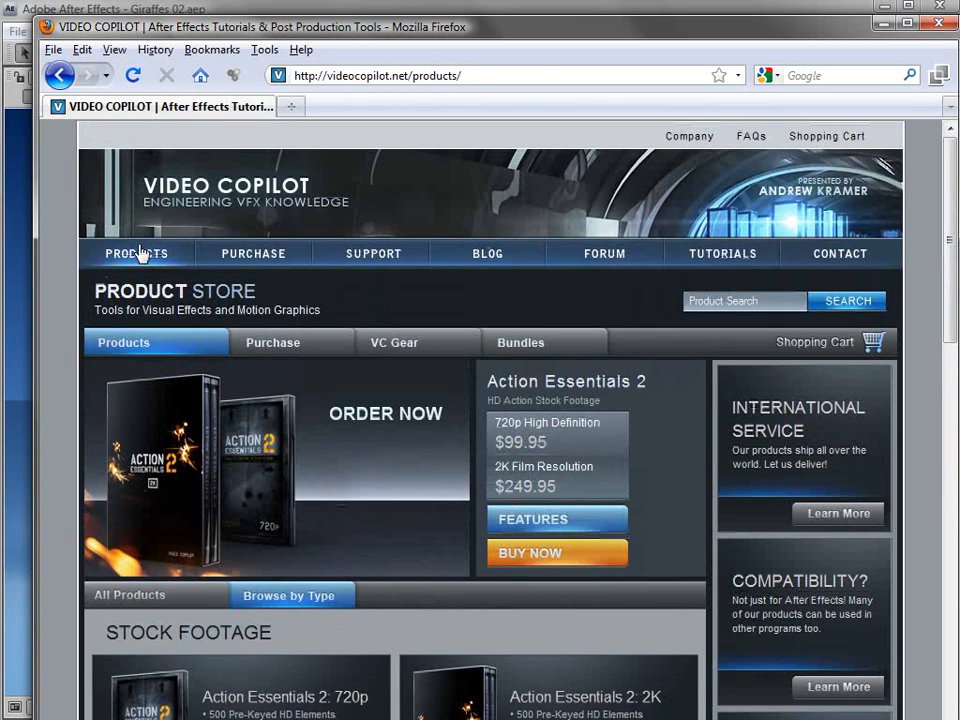
pyautogui.scroll(-1, 950, 260)
pyautogui.moveTo(951, 261); pyautogui.dragTo(947, 400)
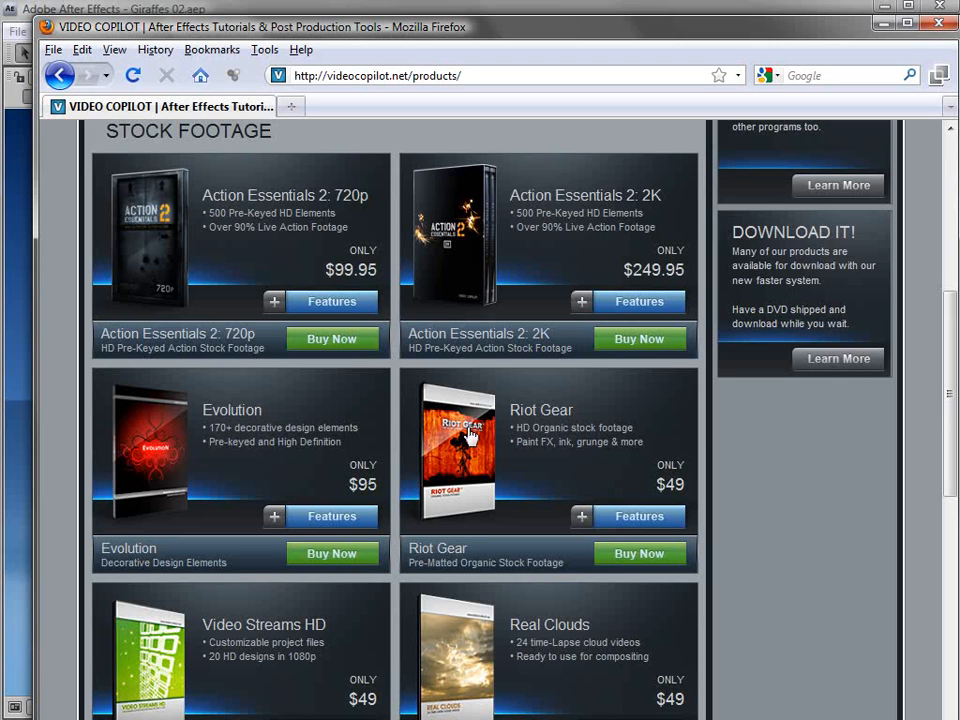
pyautogui.moveTo(945, 450); pyautogui.dragTo(937, 627)
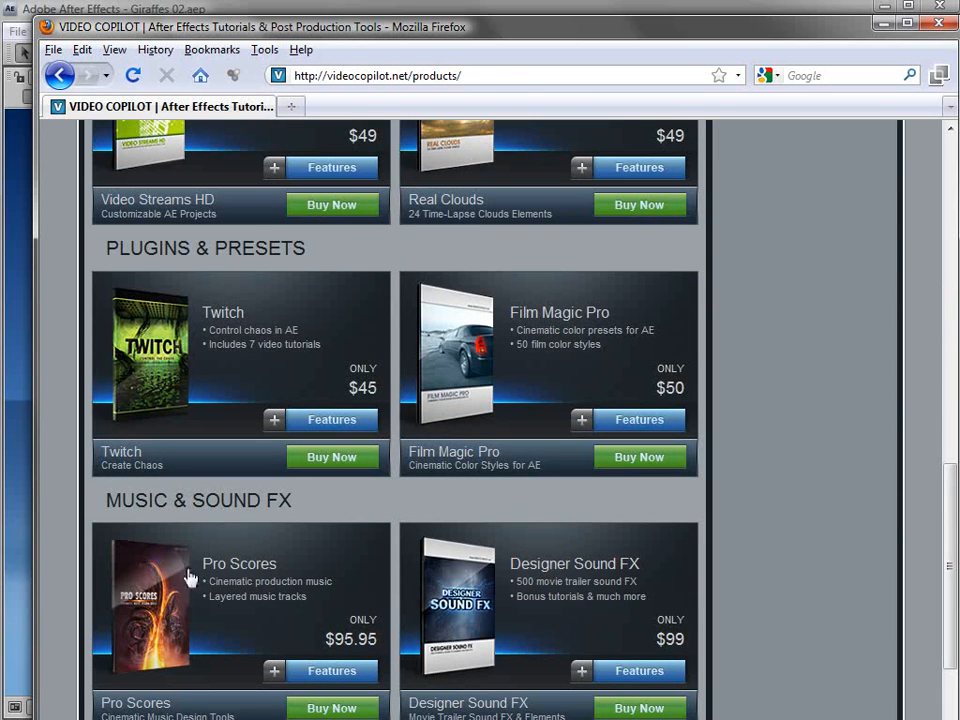
pyautogui.moveTo(949, 654); pyautogui.dragTo(940, 427)
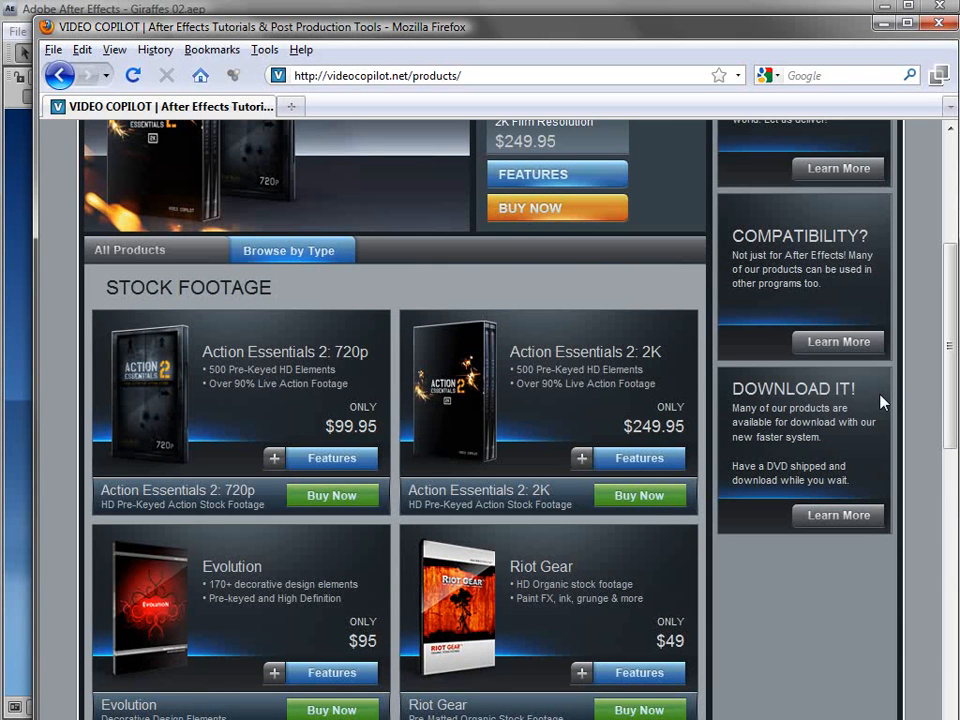
pyautogui.click(627, 10)
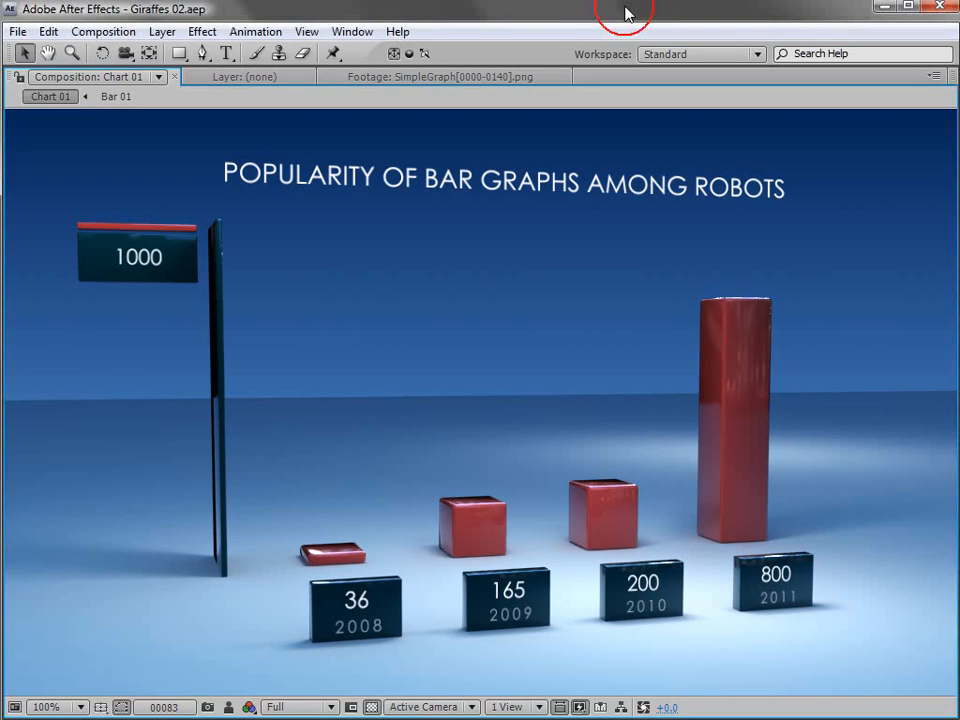